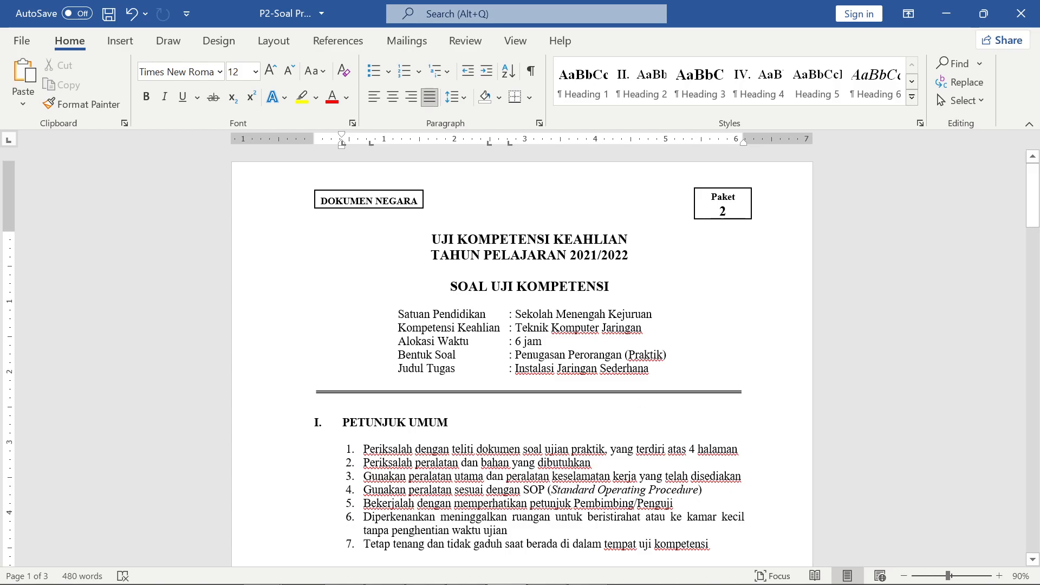
- Review the exam header and the general instructions under PETUNJUK UMUM, down to the DAFTAR PERALATAN heading
scroll(520, 357, down, 4)
scroll(520, 358, up, 3)
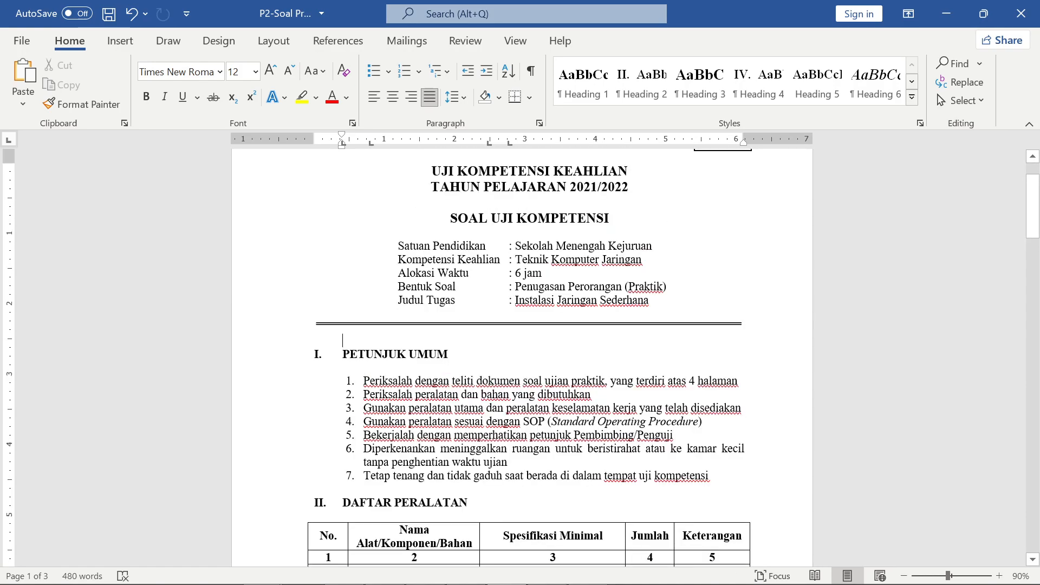
scroll(520, 357, down, 3)
scroll(520, 357, down, 2)
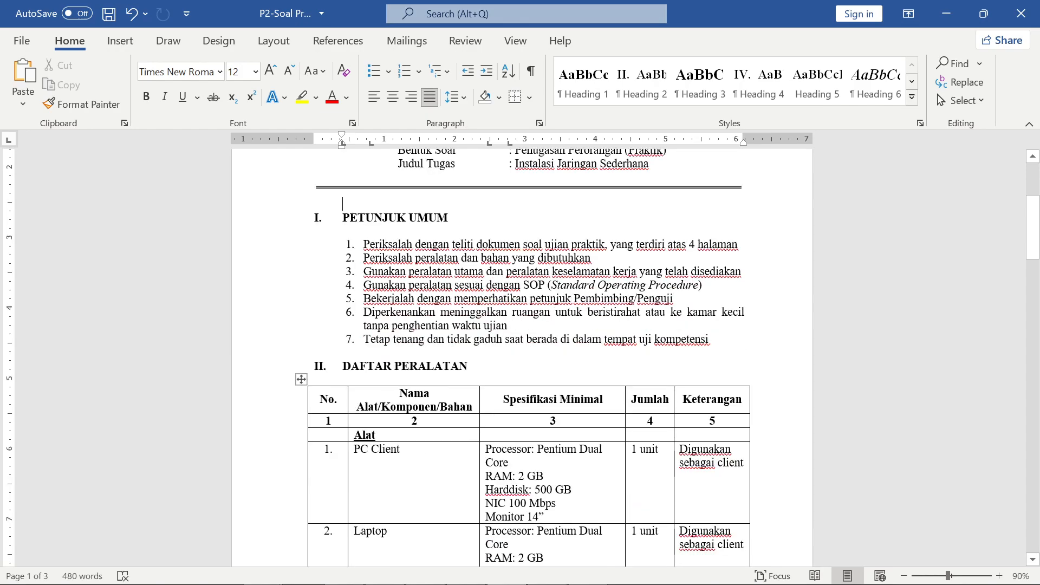
drag(342, 366, 473, 367)
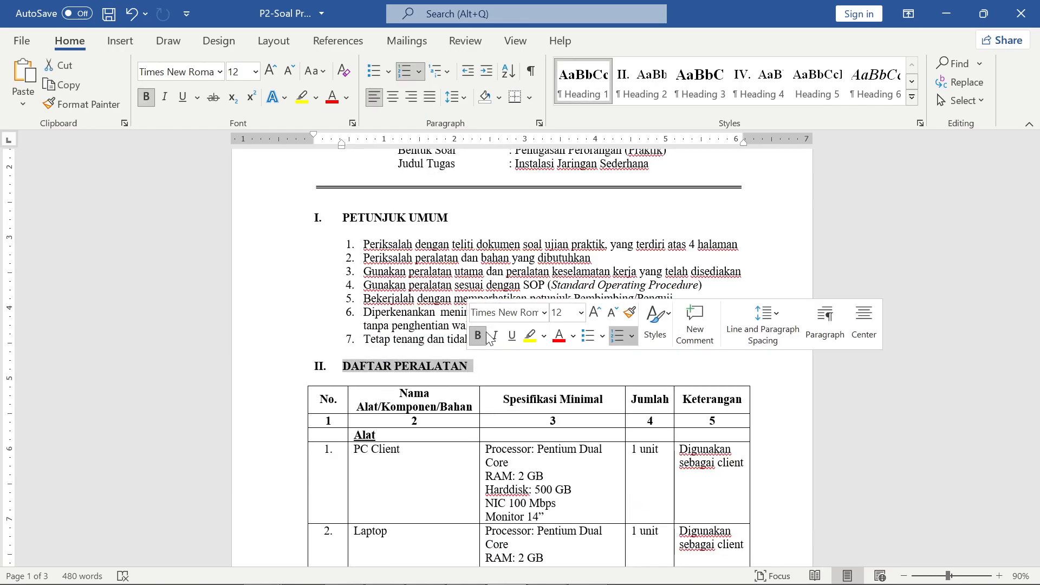
click(489, 217)
scroll(476, 305, down, 4)
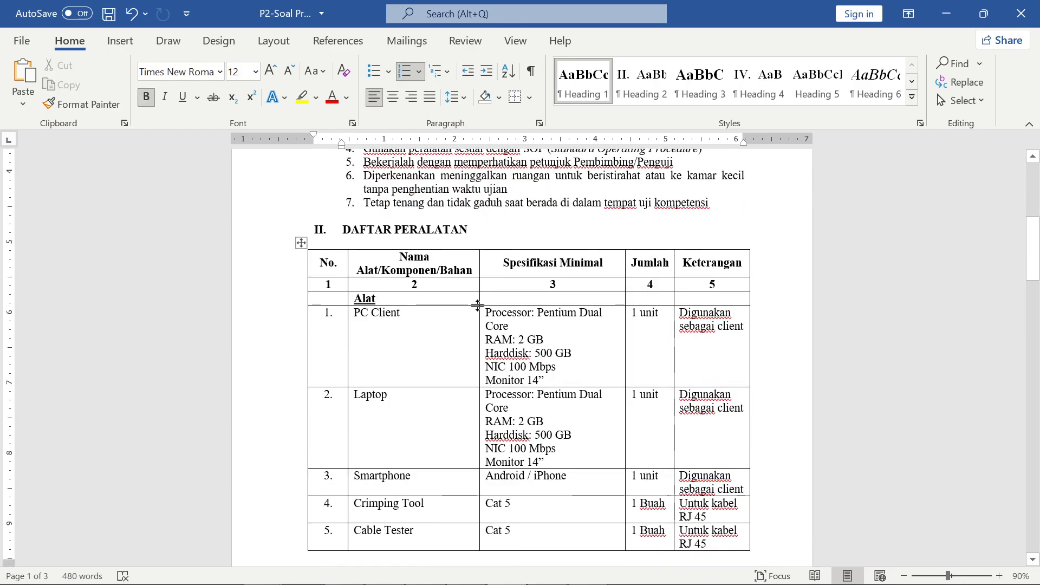
- Examine the PC Client row of the equipment table, including its minimum specification and remarks
click(349, 315)
click(426, 316)
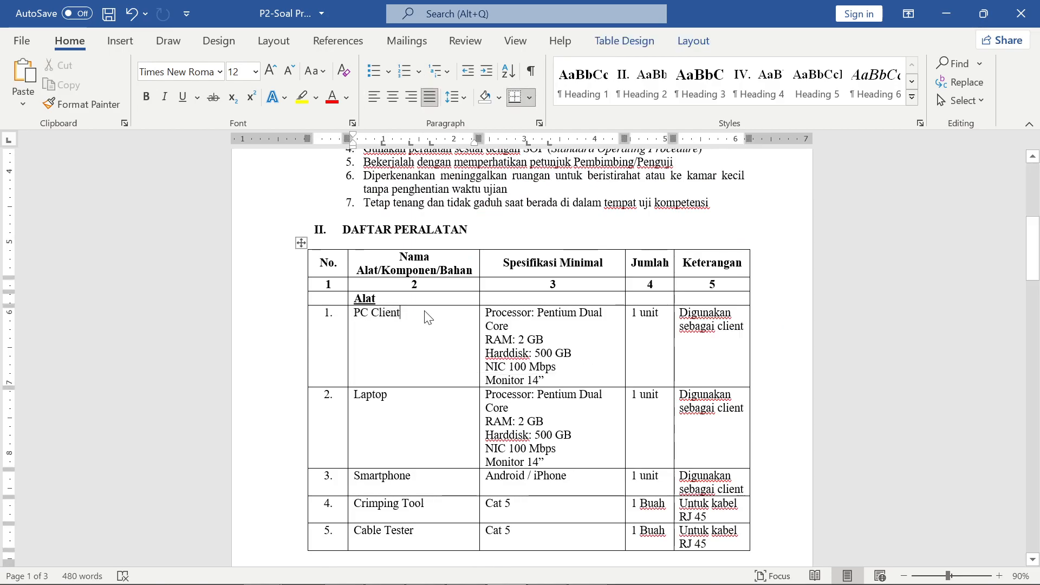
drag(354, 314, 400, 314)
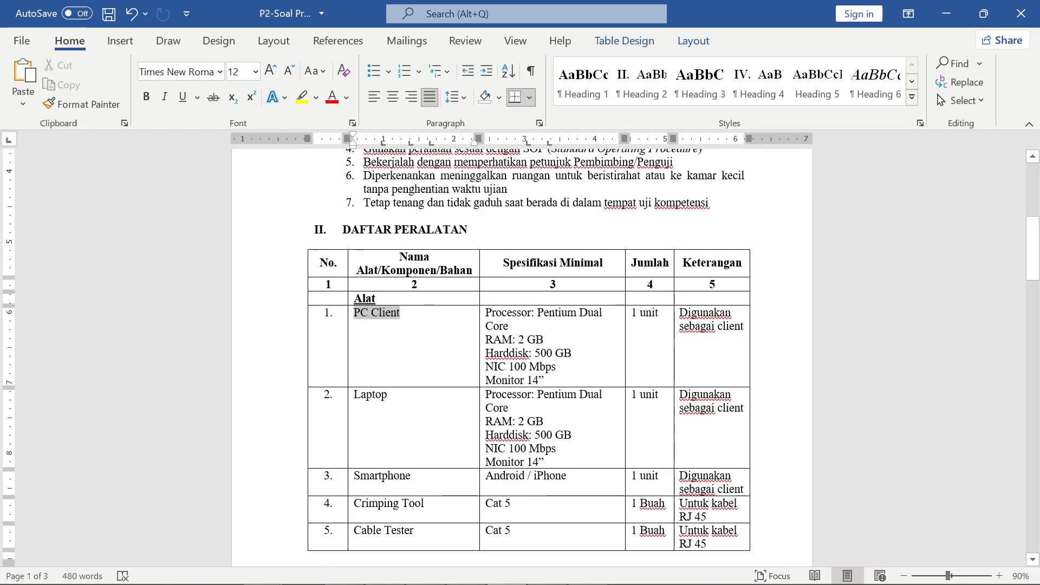
click(589, 336)
scroll(590, 334, down, 2)
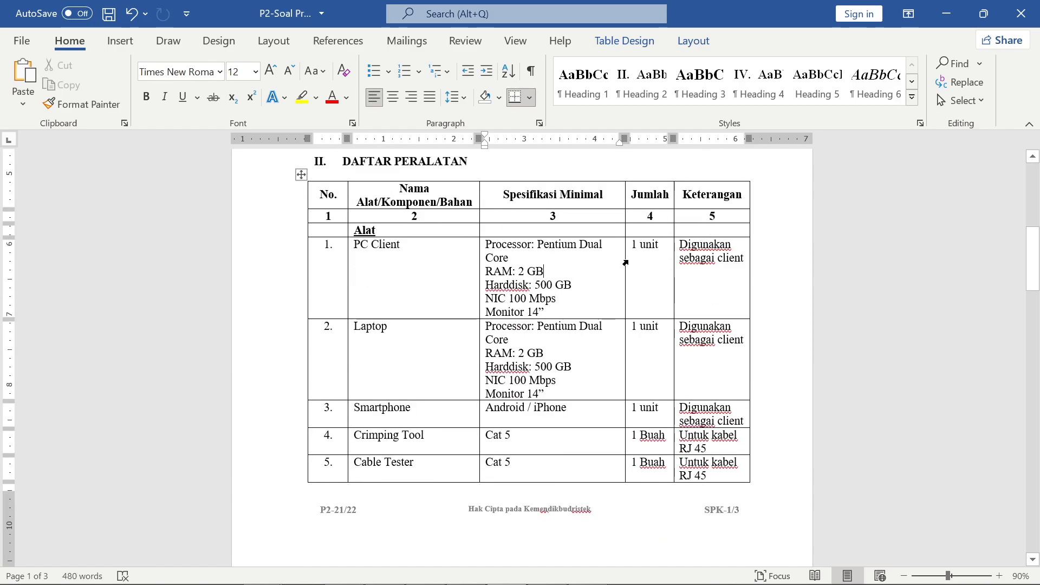
drag(680, 274, 723, 277)
click(710, 295)
- Examine the Laptop row of the equipment table, including its minimum specification and quantity
scroll(711, 296, down, 1)
click(427, 308)
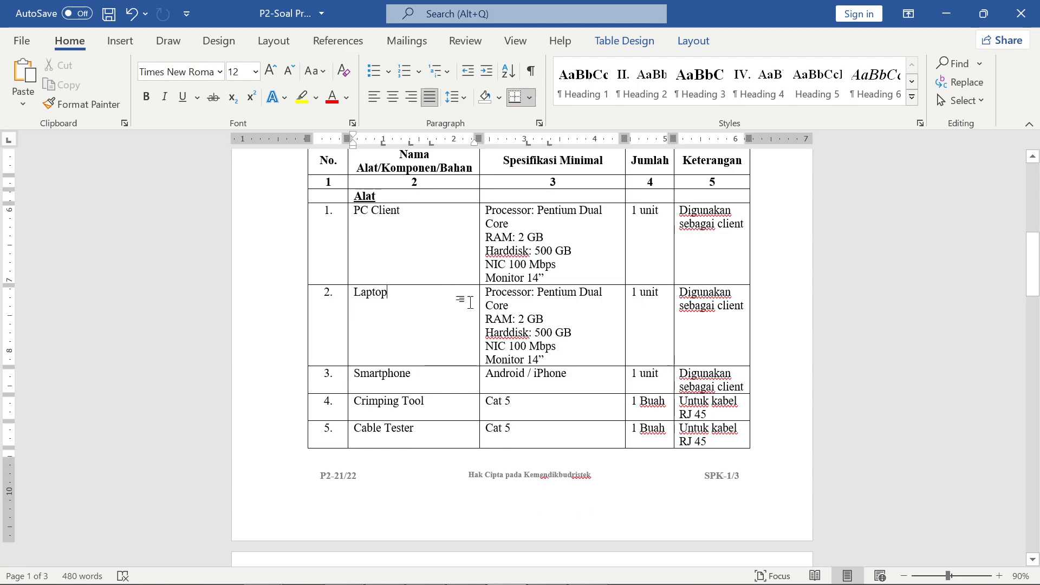
click(563, 320)
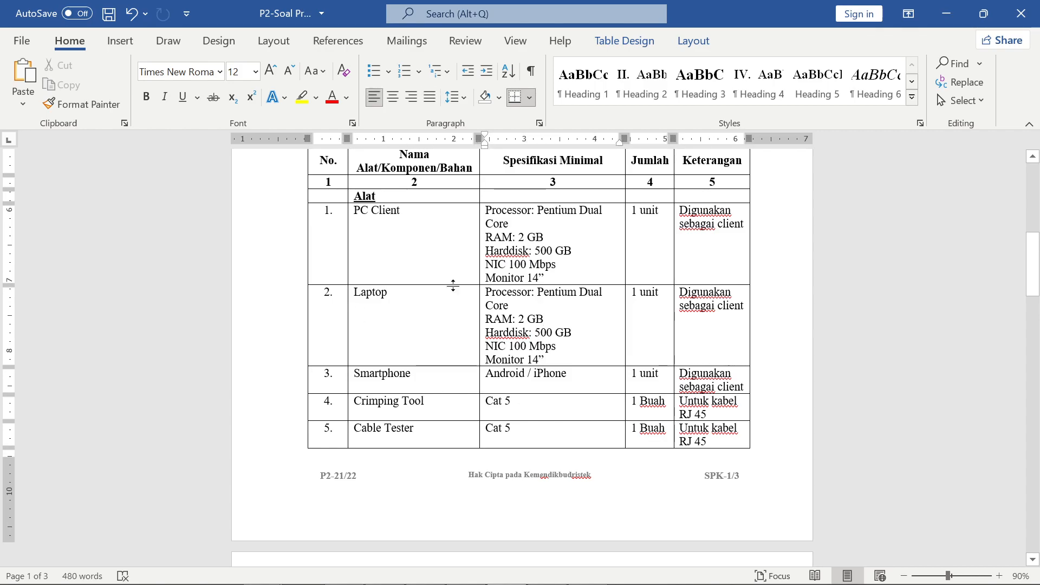
click(660, 295)
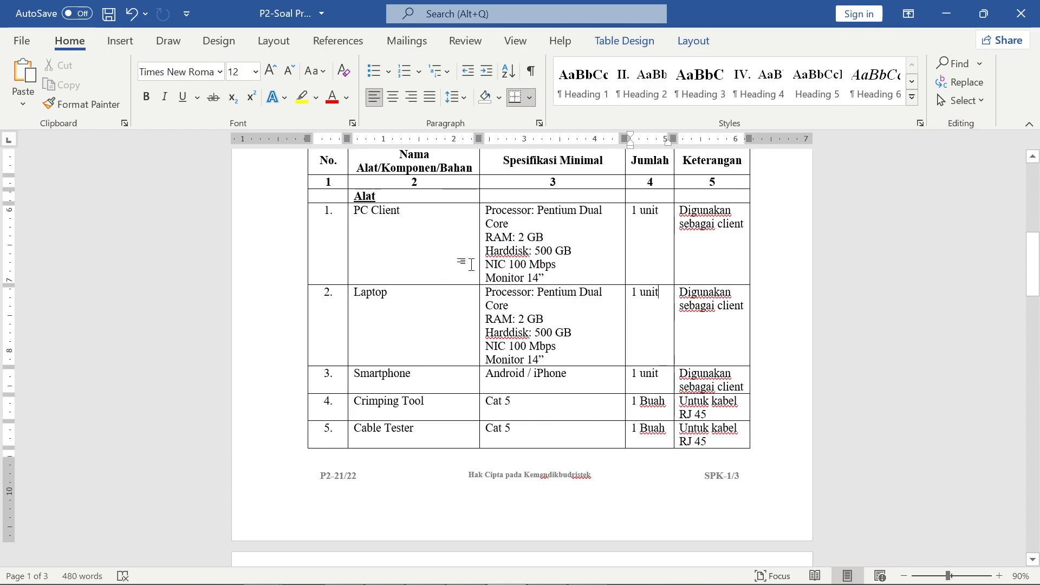
scroll(470, 261, down, 1)
scroll(467, 259, up, 1)
click(466, 258)
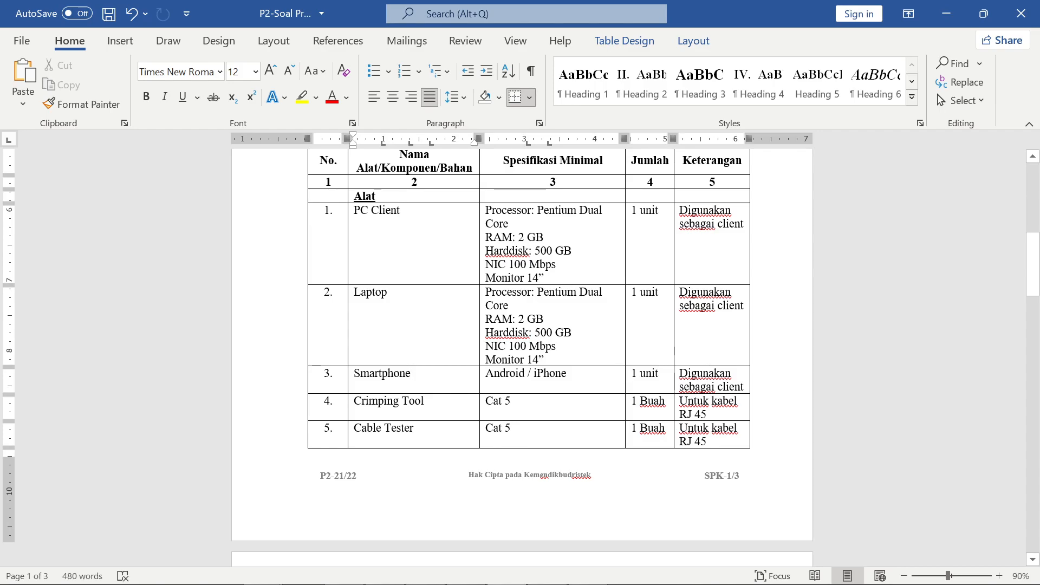
- Check the remaining tools in the Alat list, highlighting the names and specifications of the Crimping Tool and Cable Tester
scroll(522, 352, down, 1)
scroll(522, 352, down, 2)
scroll(522, 352, up, 2)
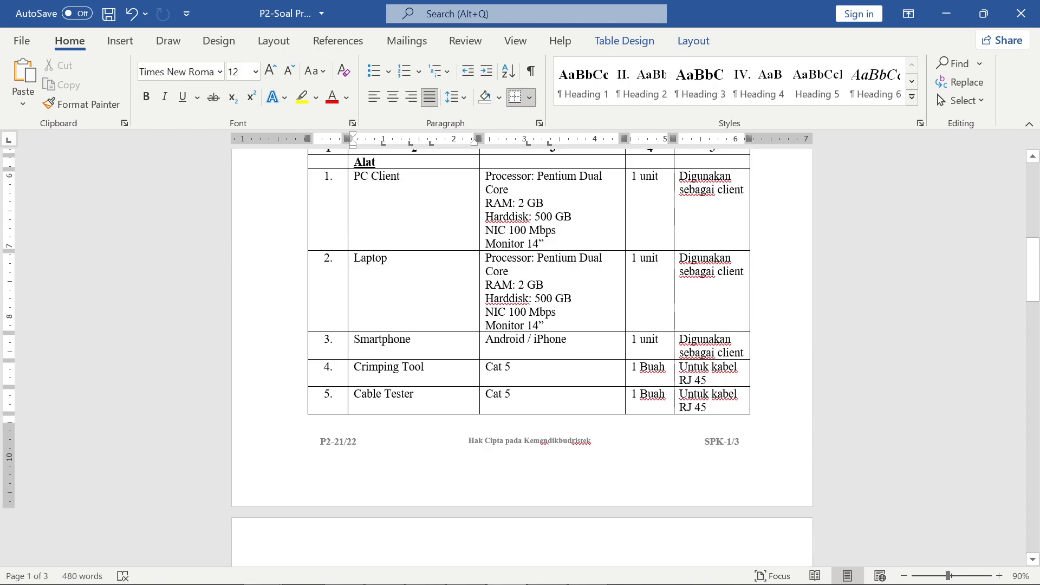
scroll(444, 382, up, 1)
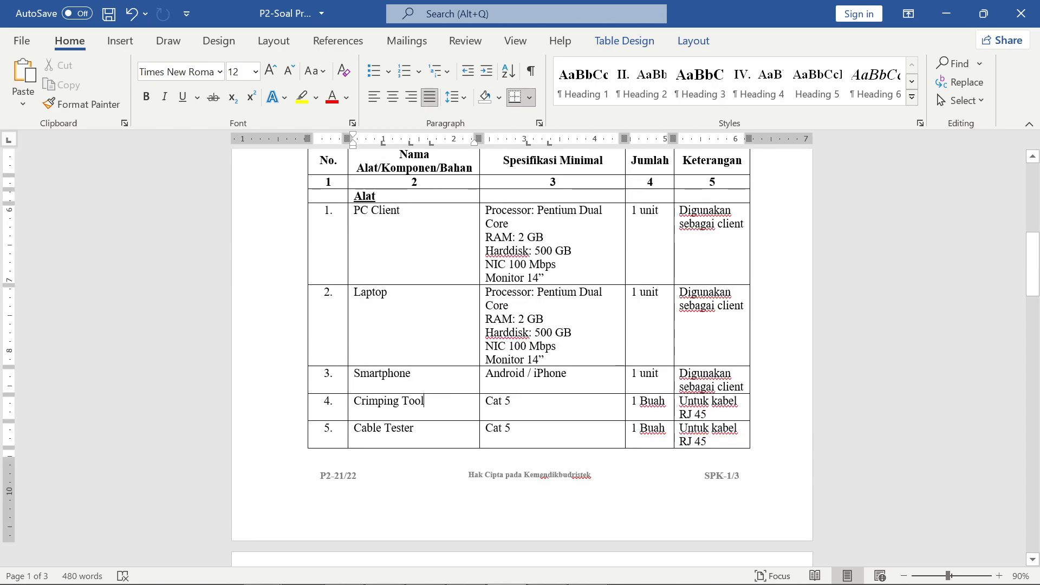
scroll(445, 382, down, 1)
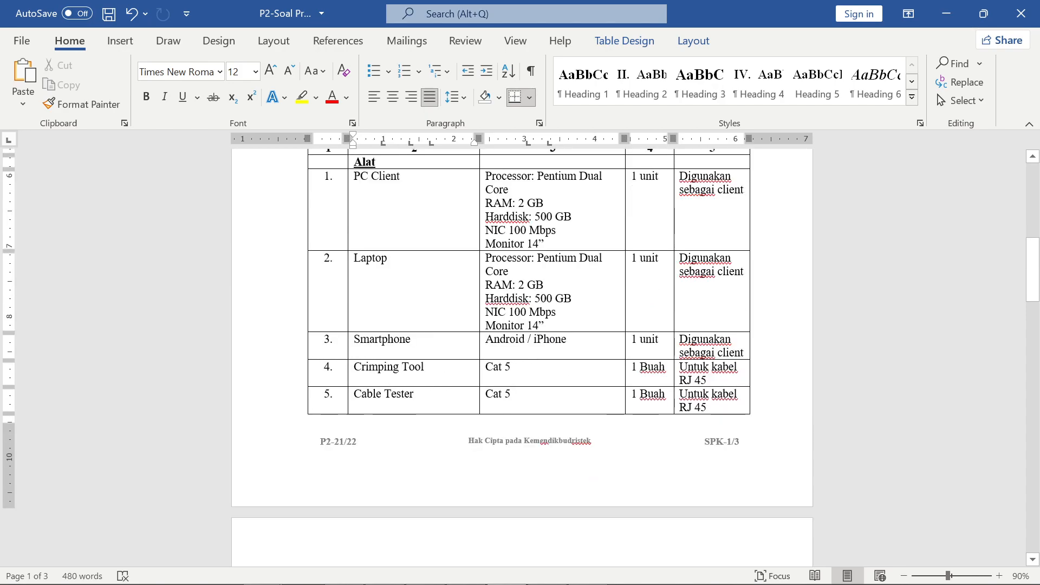
drag(352, 367, 570, 405)
- Examine the Bahan and Komponen entries on page 2, from Kabel UTP and Konektor RJ 45 to Wifi Router and Printer
scroll(569, 405, down, 7)
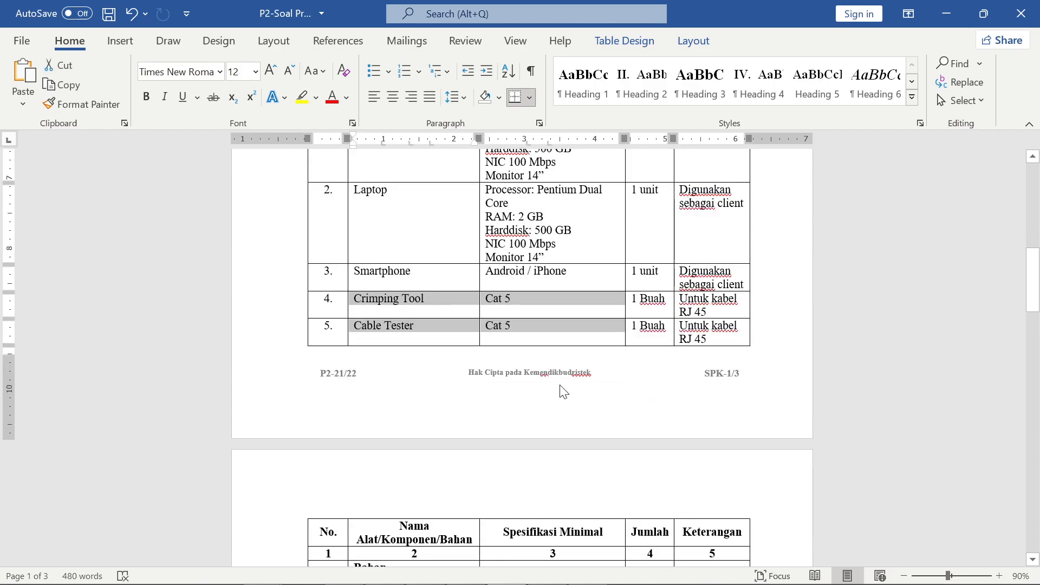
scroll(522, 379, down, 1)
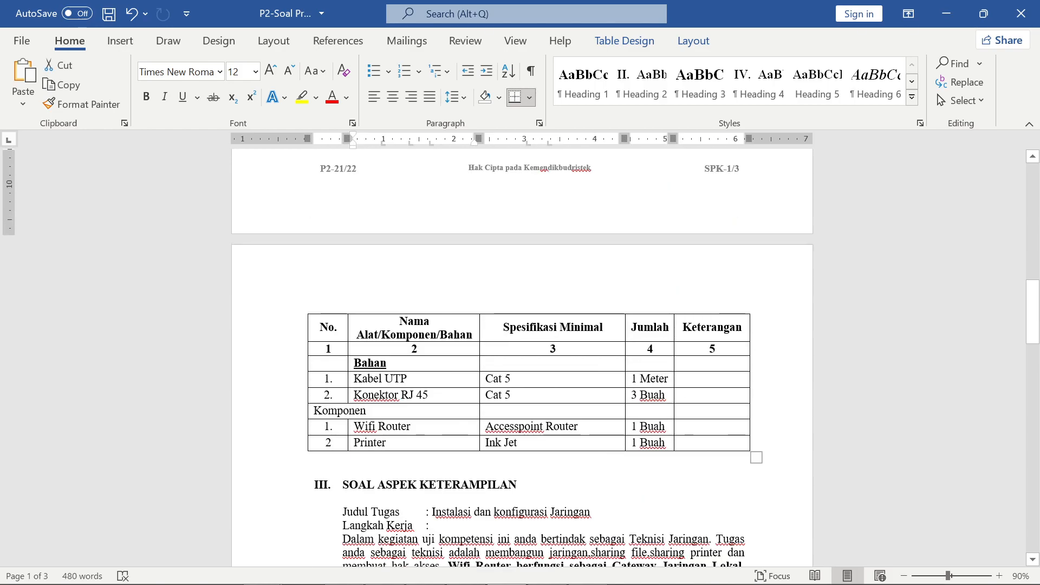
click(511, 379)
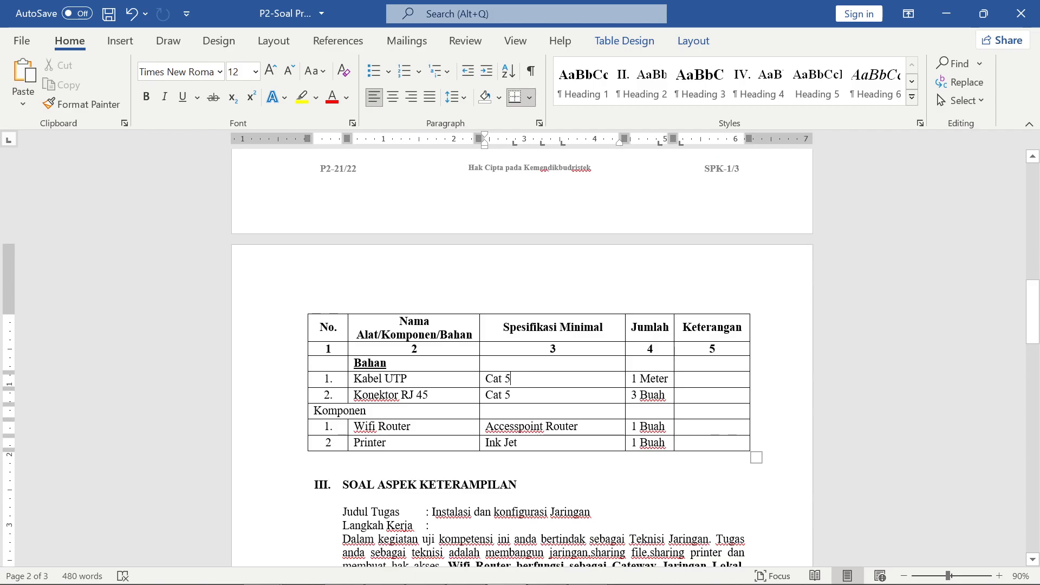
drag(353, 379, 408, 379)
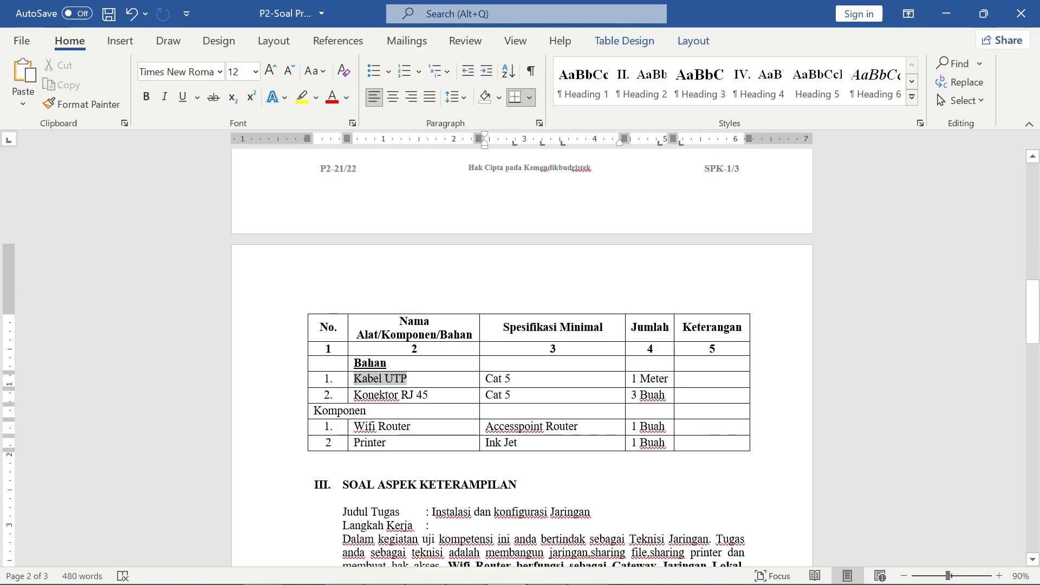
click(623, 400)
click(511, 395)
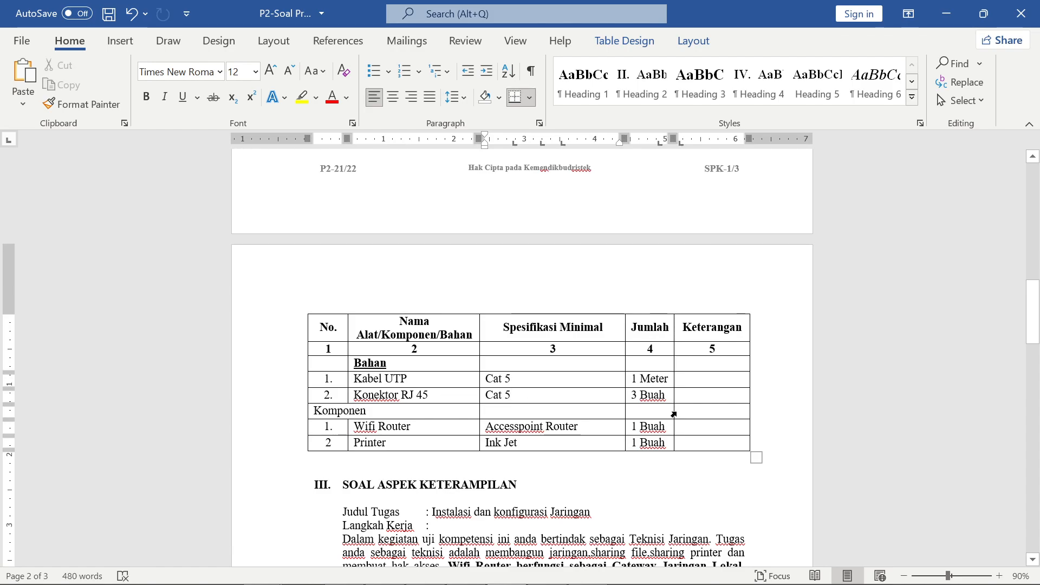
scroll(673, 414, down, 3)
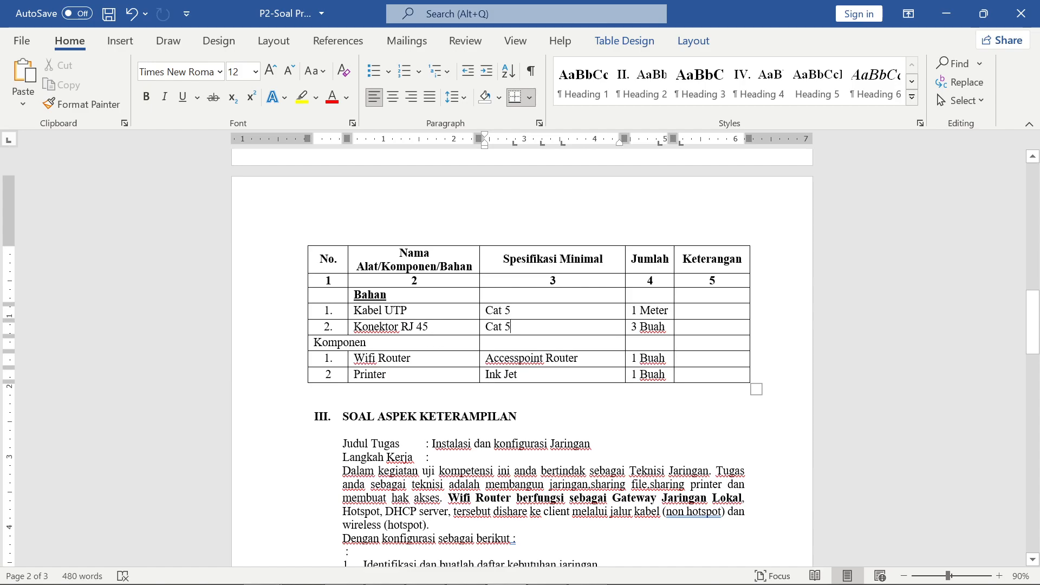
drag(354, 358, 416, 358)
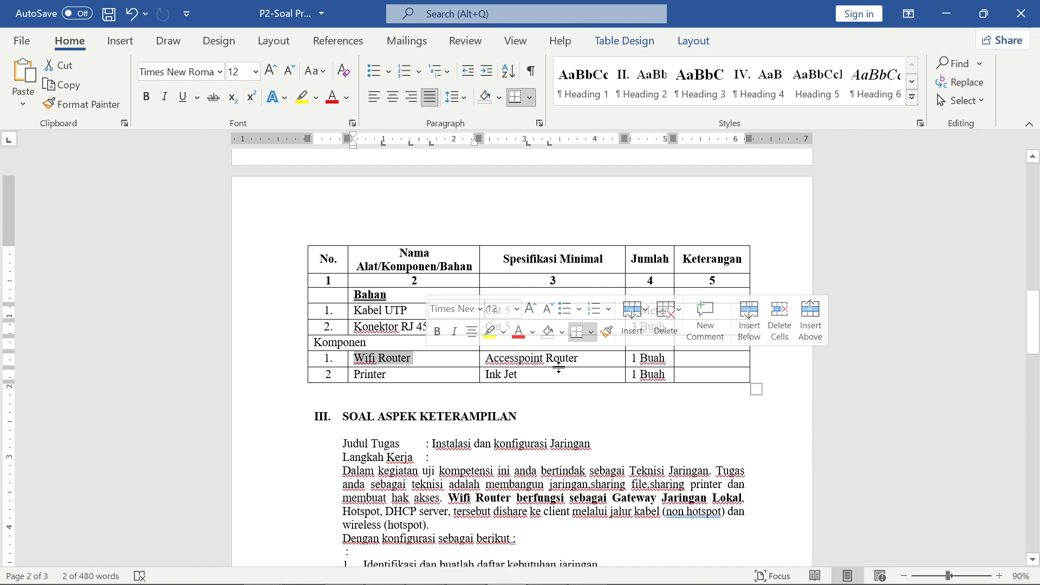
click(388, 374)
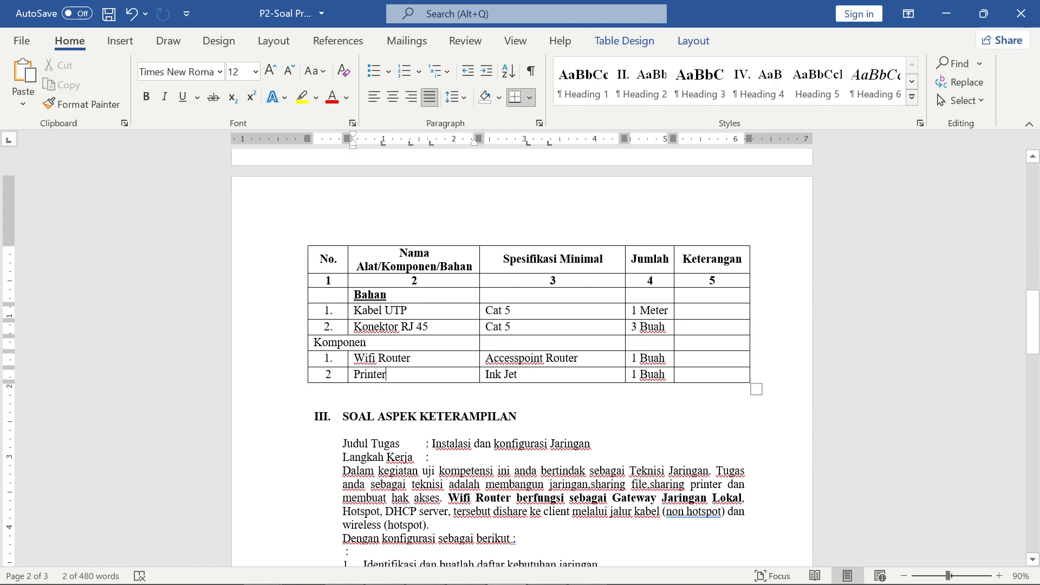
- Examine the network topology diagram under GAMBAR KERJA/LAMPIRAN LAIN, glancing back at the configuration requirements on page 2
scroll(521, 357, down, 15)
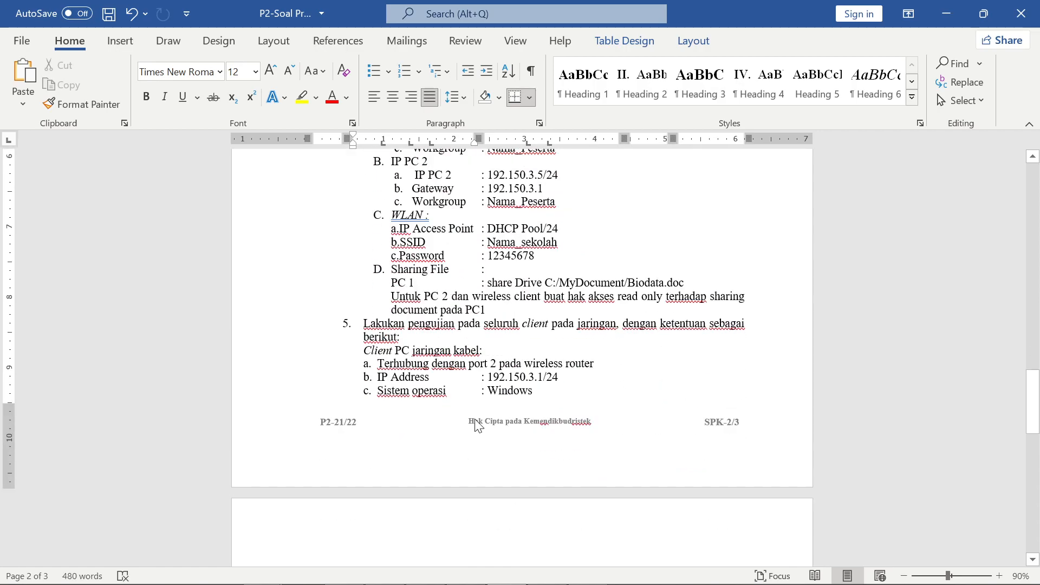
scroll(484, 428, down, 5)
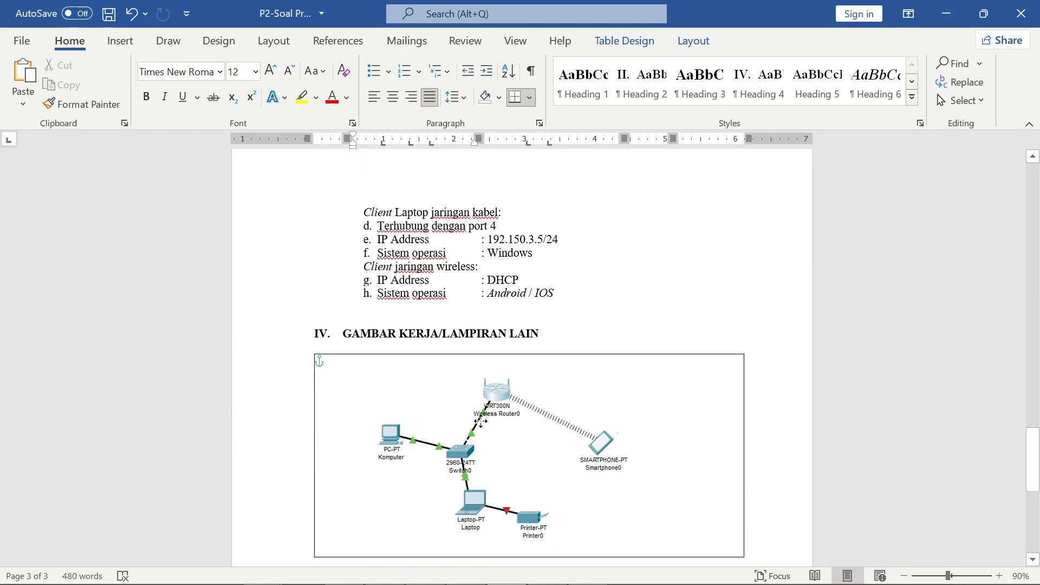
click(484, 428)
click(573, 335)
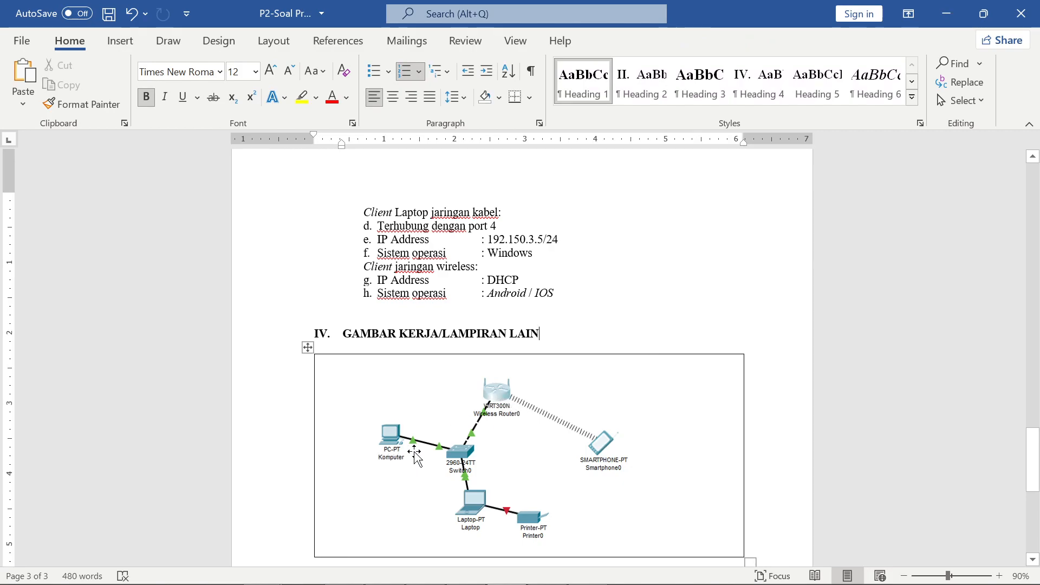
scroll(460, 458, down, 2)
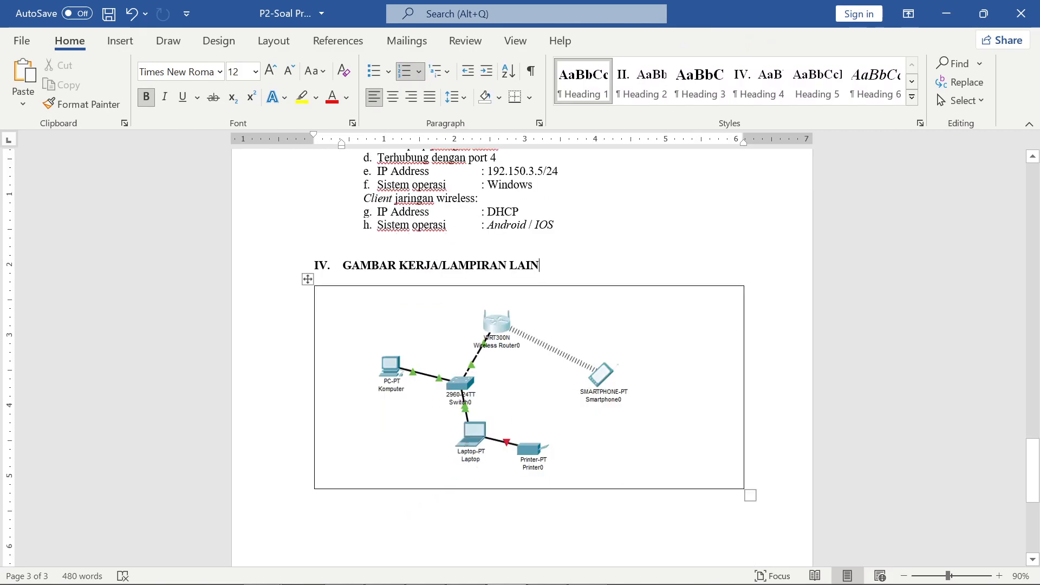
scroll(492, 459, up, 6)
scroll(468, 452, up, 7)
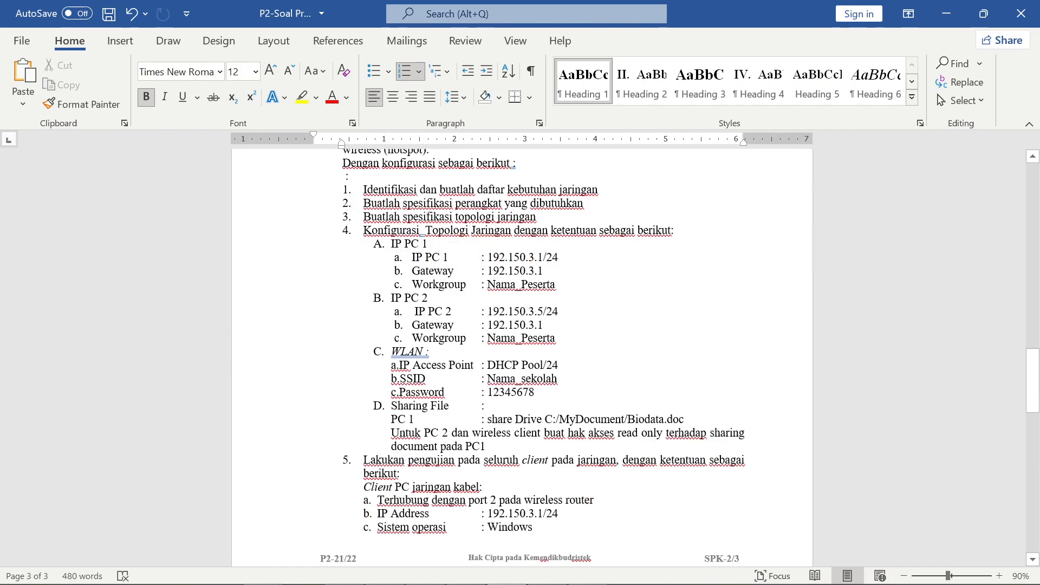
scroll(468, 453, down, 13)
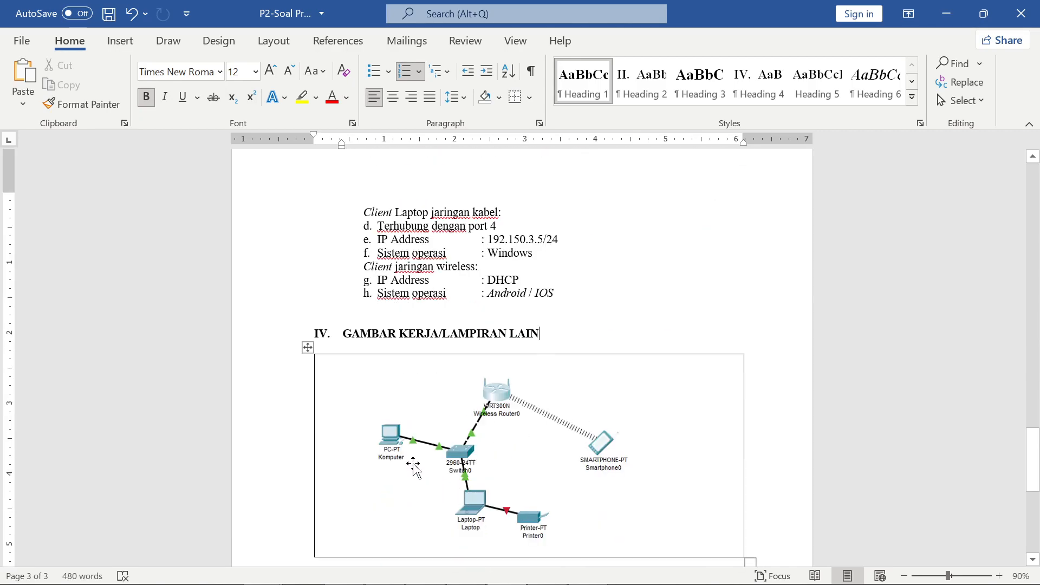
scroll(515, 428, down, 1)
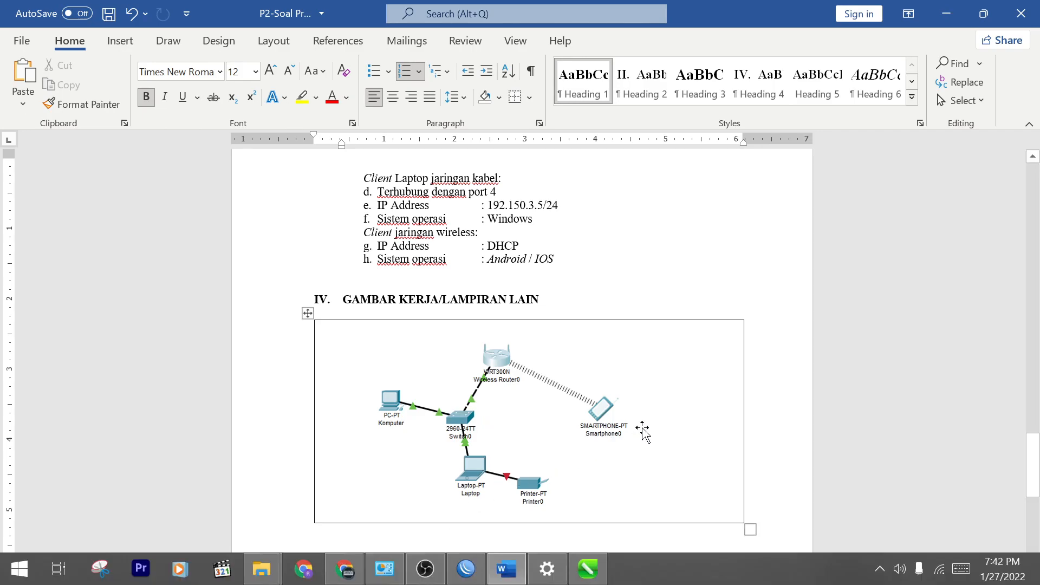
scroll(402, 418, down, 2)
click(445, 348)
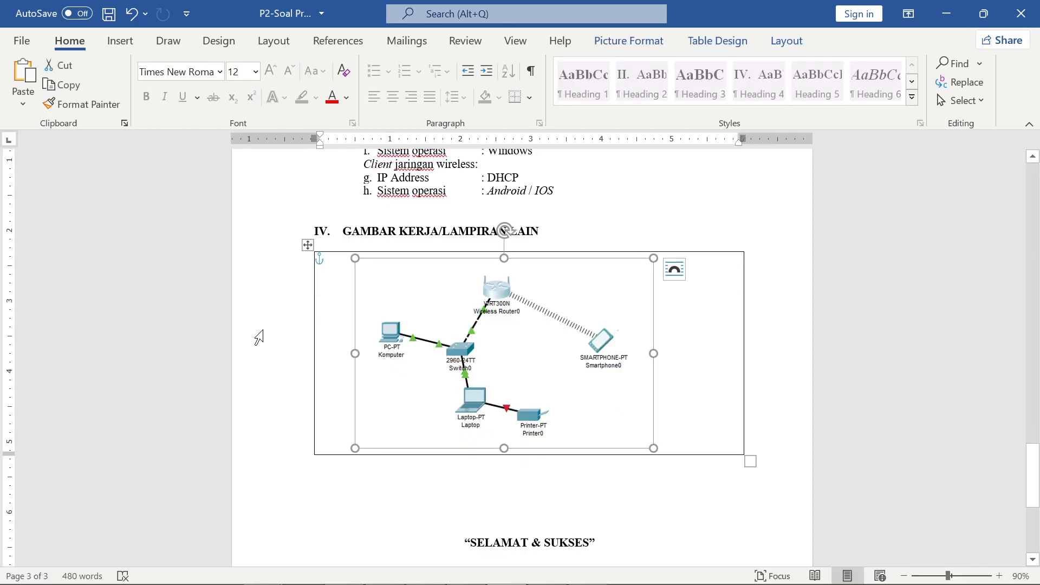
click(255, 336)
key(Left)
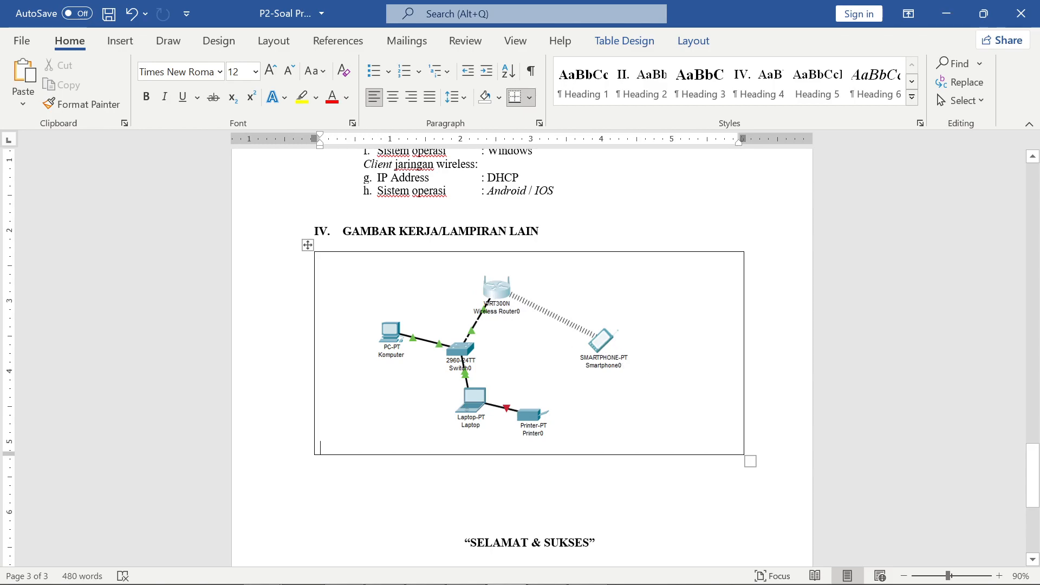
mouse_move(652, 566)
- Examine the SOAL ASPEK KETERAMPILAN task description, highlighting the Judul Tugas text and the opening sentence about acting as Teknisi Jaringan
scroll(568, 432, up, 15)
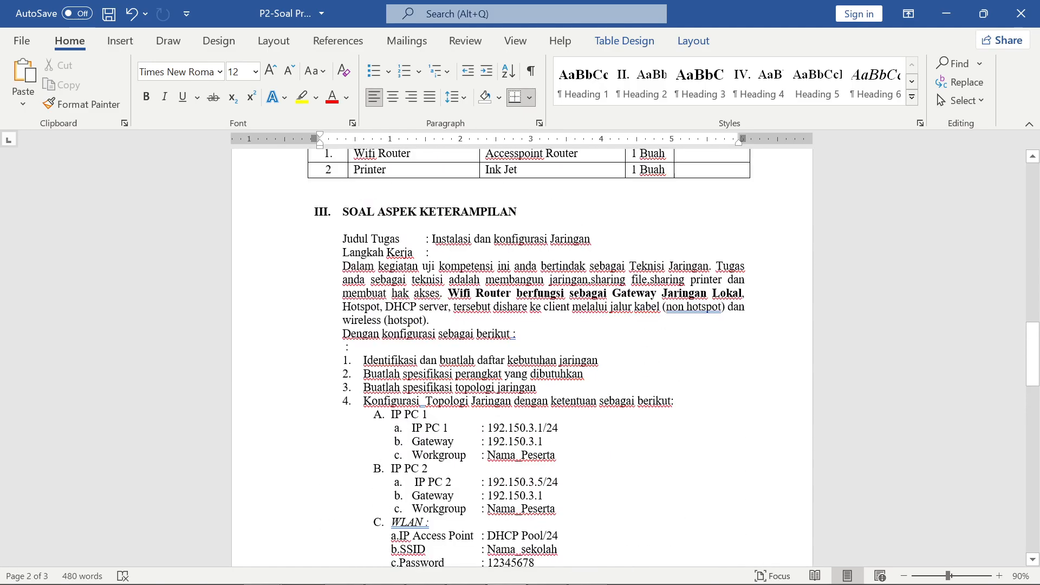
drag(431, 239, 590, 238)
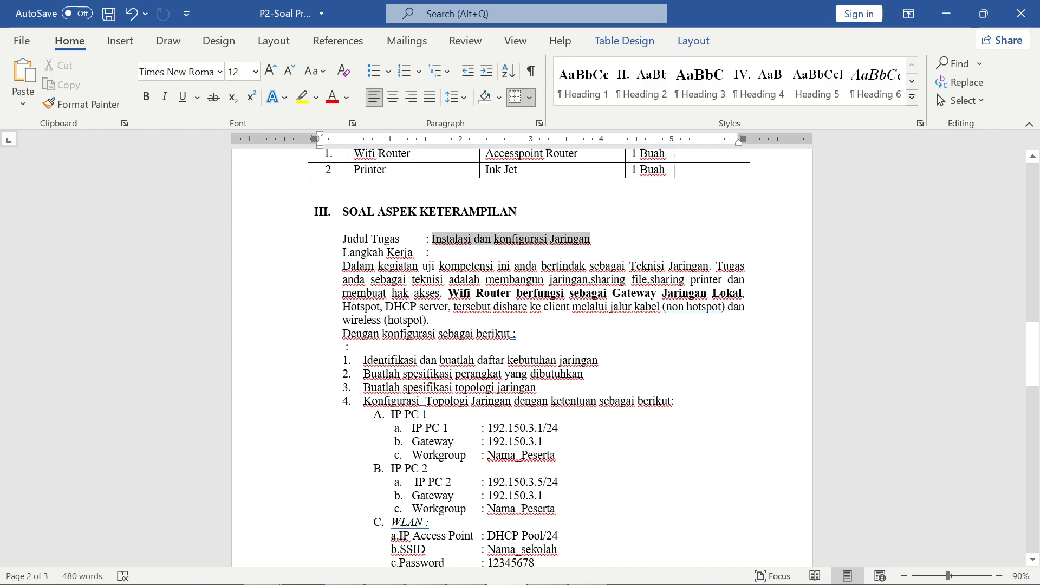
click(431, 252)
drag(343, 266, 708, 265)
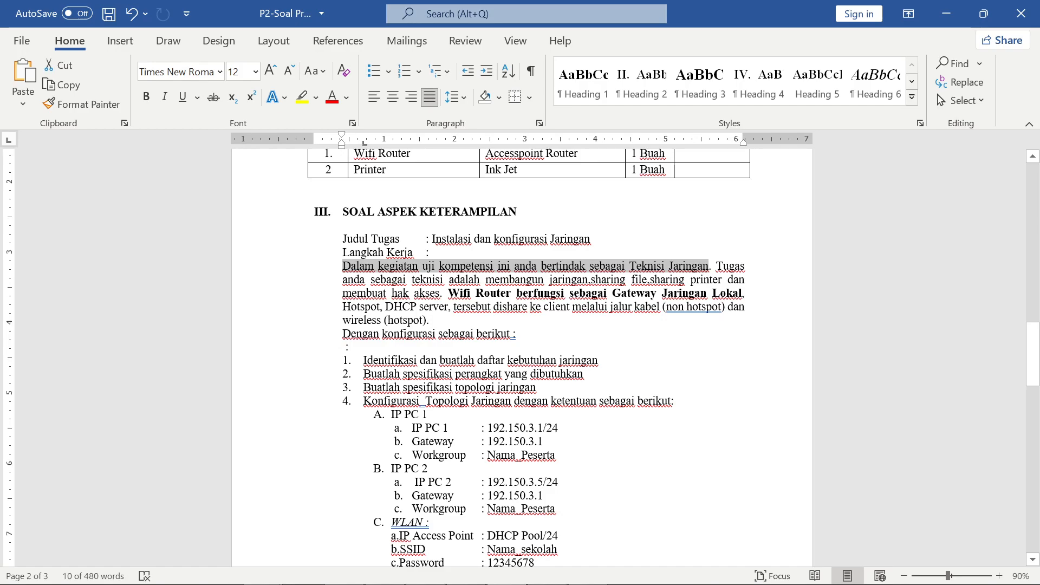
click(590, 280)
scroll(522, 357, down, 2)
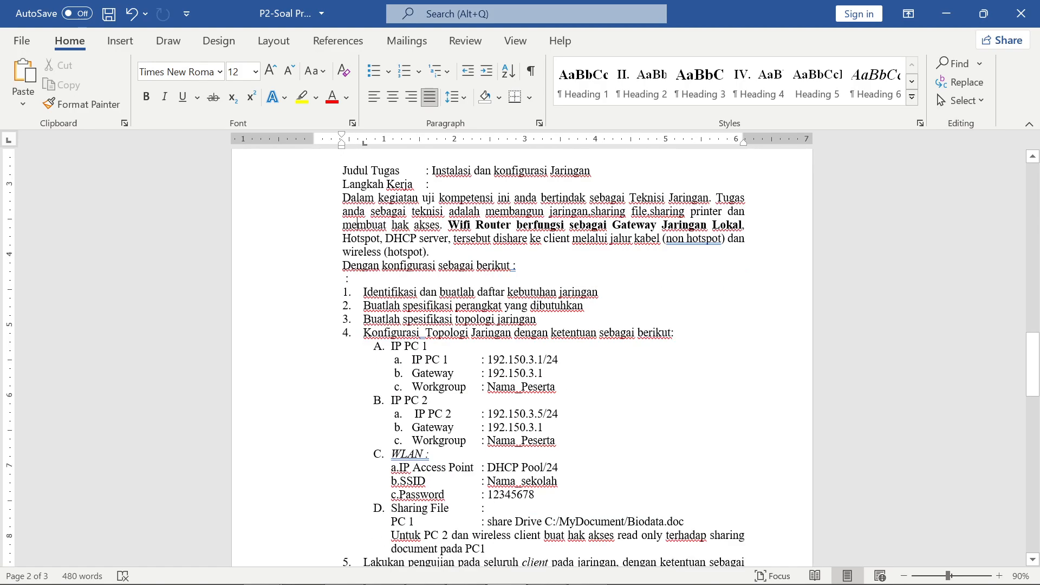
scroll(522, 357, up, 1)
scroll(357, 255, down, 20)
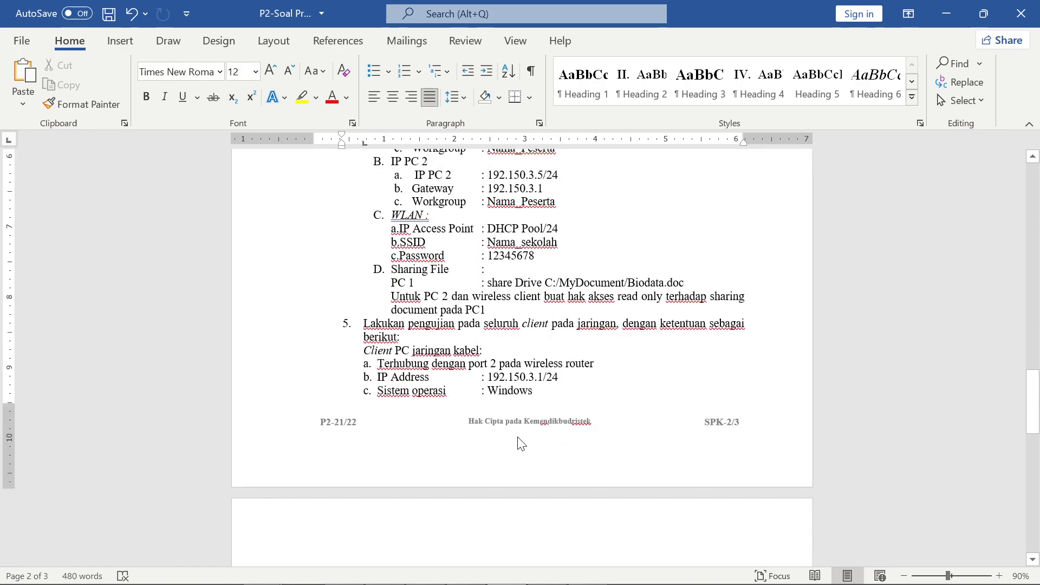
scroll(470, 374, up, 14)
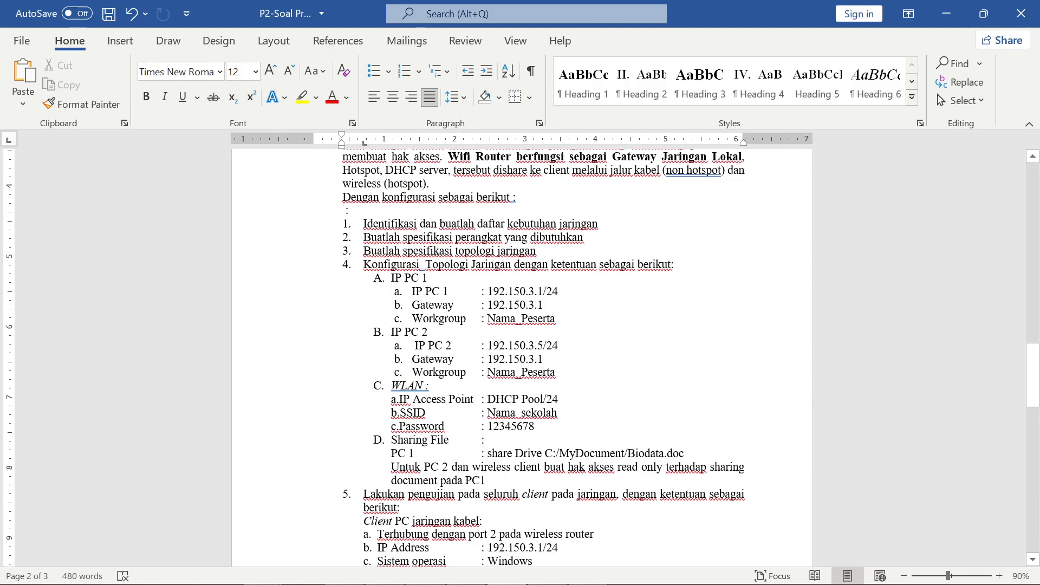
- Review the IP PC 1 requirements under item 4, highlighting the IP address and gateway values
scroll(358, 158, up, 2)
scroll(357, 224, up, 1)
scroll(357, 224, down, 1)
click(463, 359)
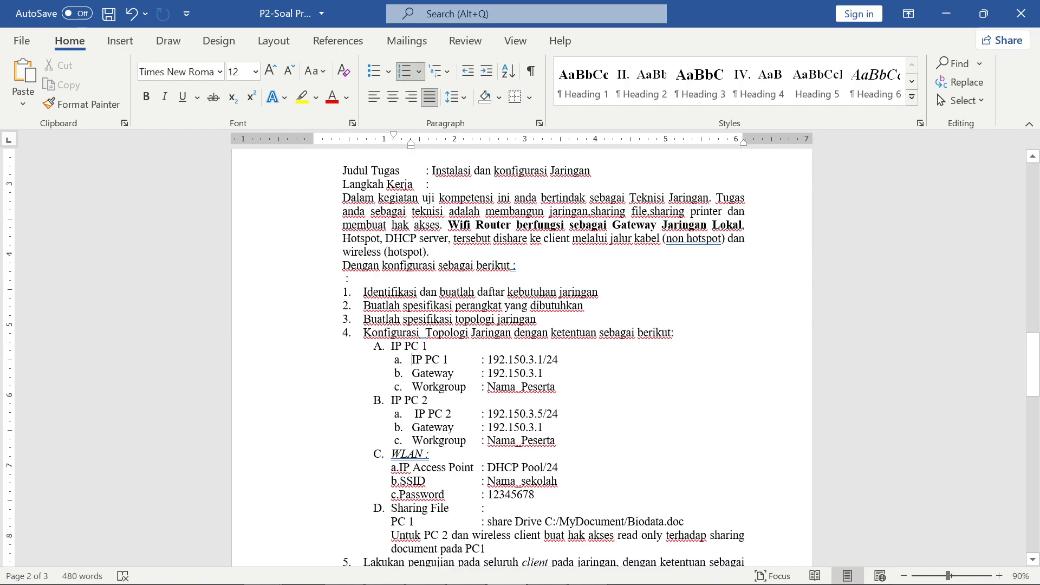
key(Left)
drag(488, 359, 558, 359)
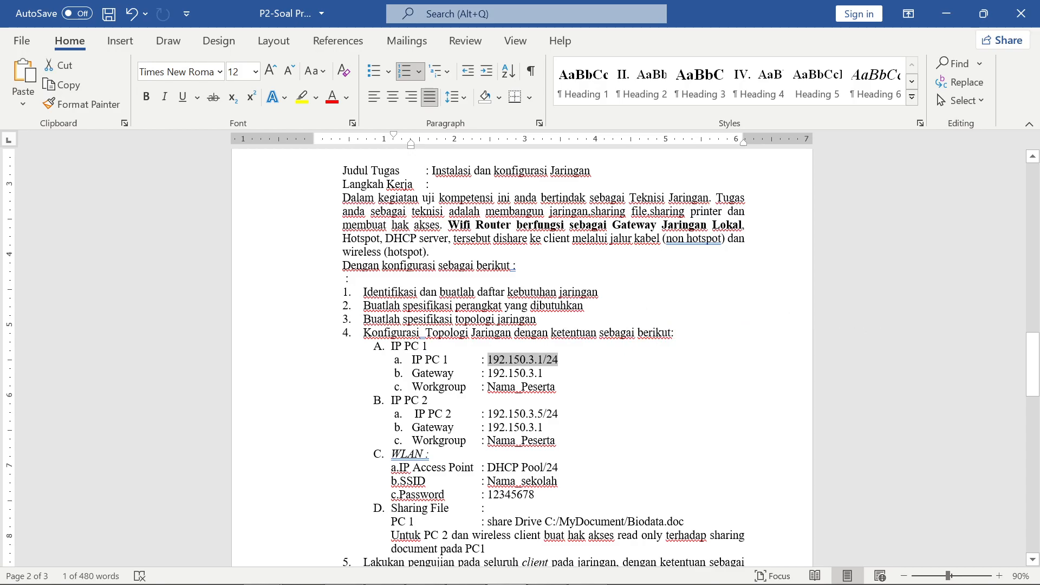
drag(488, 373, 549, 372)
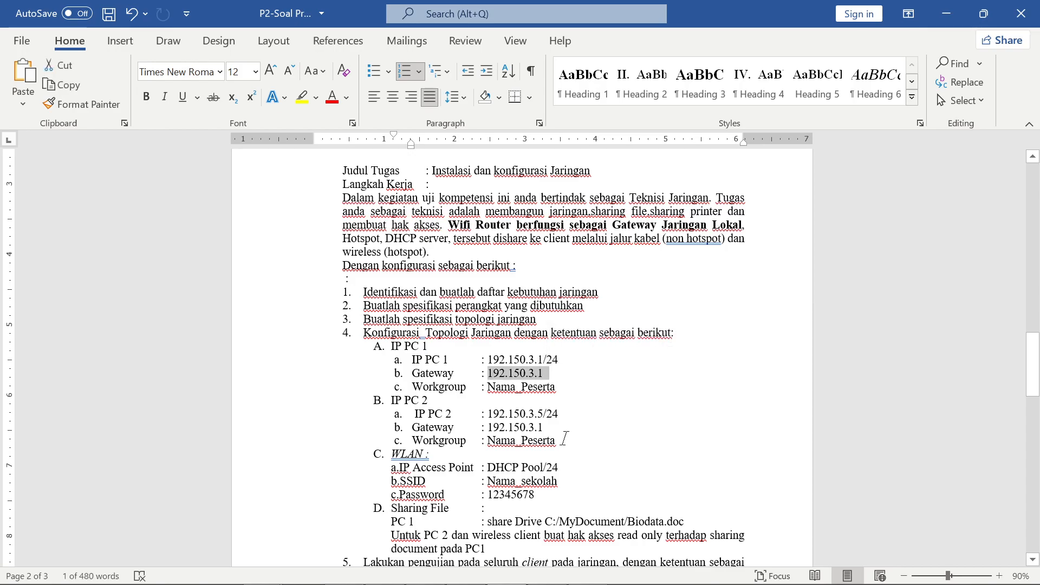
click(569, 380)
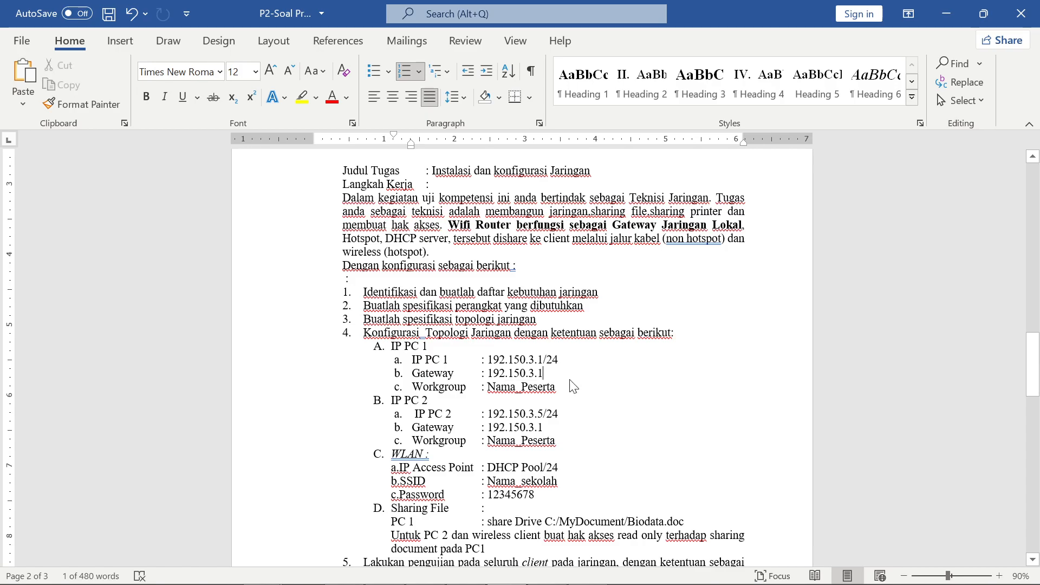
- Check the bold Wifi Router gateway sentence and change the IP PC 1 address under item 4A to 192.150.3.2/24
key(Up)
drag(558, 360, 489, 361)
click(490, 360)
drag(448, 226, 663, 225)
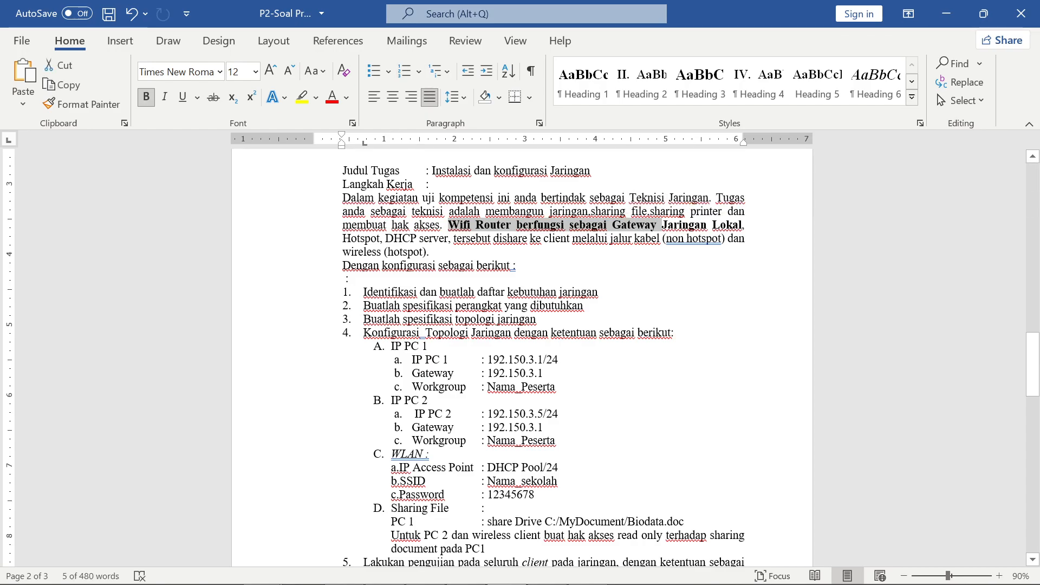
click(558, 359)
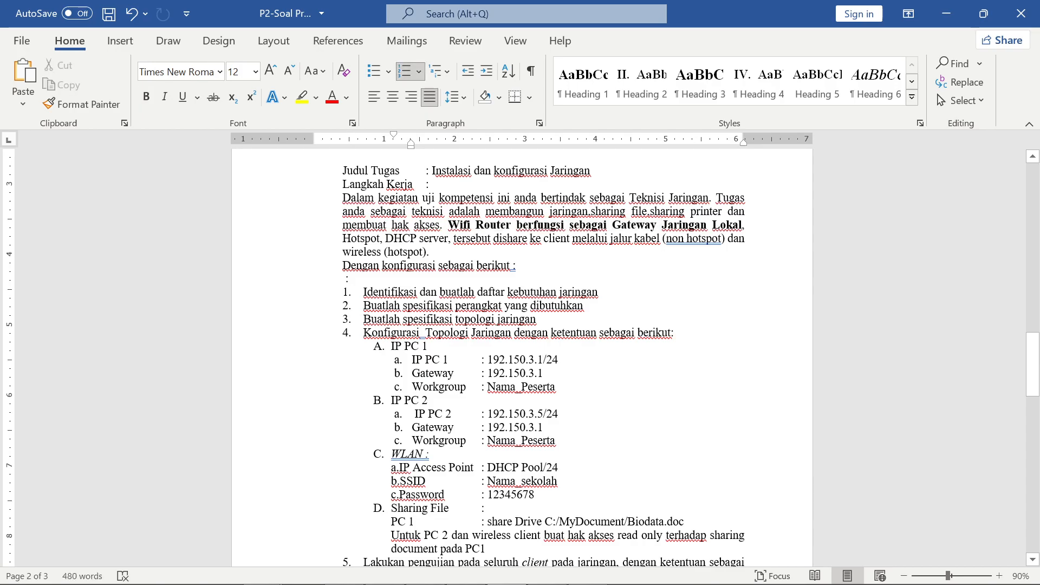
key(ctrl+z)
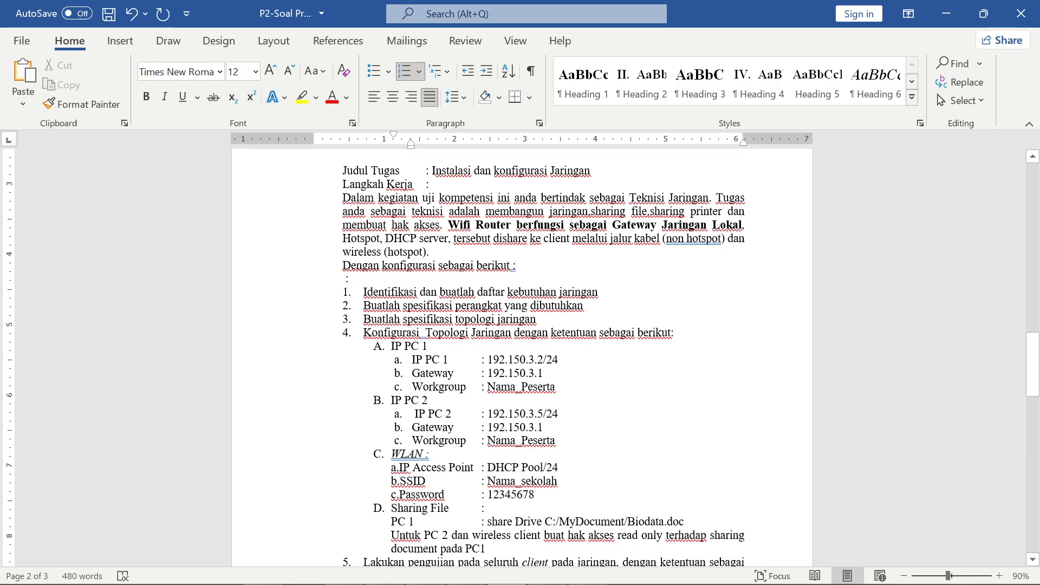
- Review the IP PC 2, WLAN and client testing requirements against the topology diagram under GAMBAR KERJA/LAMPIRAN LAIN
drag(499, 428, 590, 422)
key(Right)
scroll(541, 352, down, 3)
click(534, 393)
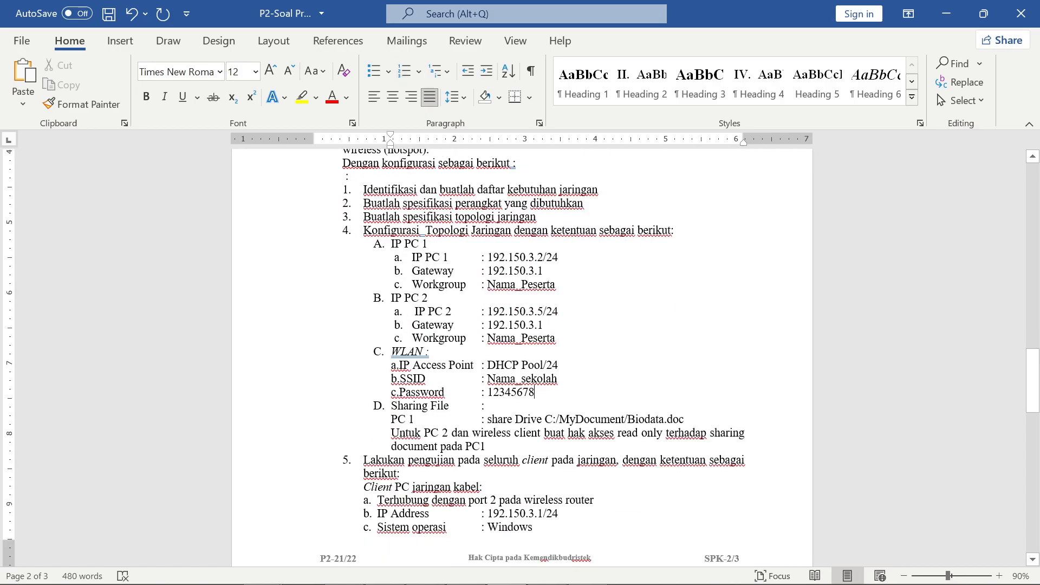
scroll(494, 444, down, 15)
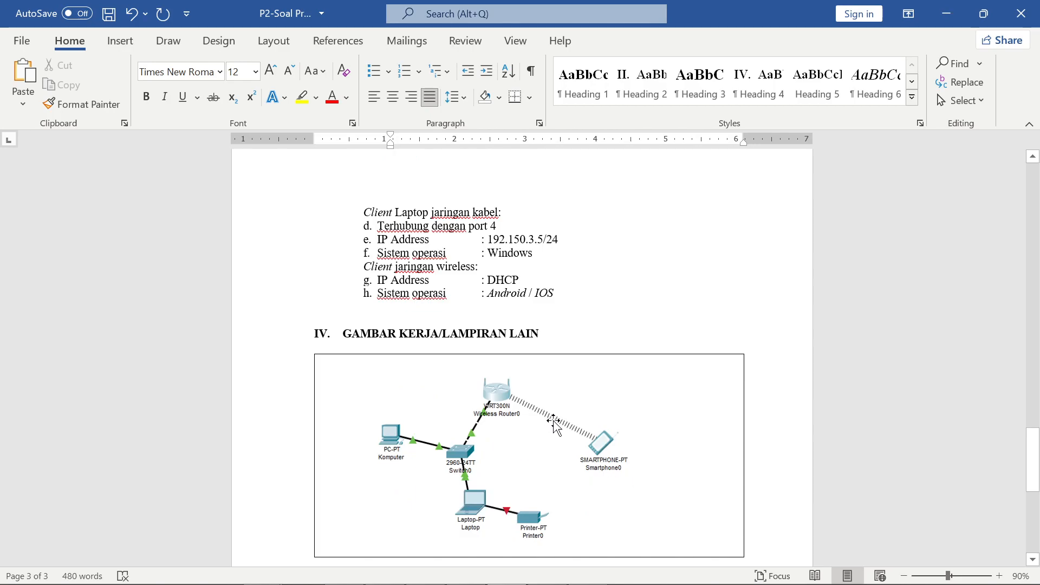
scroll(602, 443, up, 10)
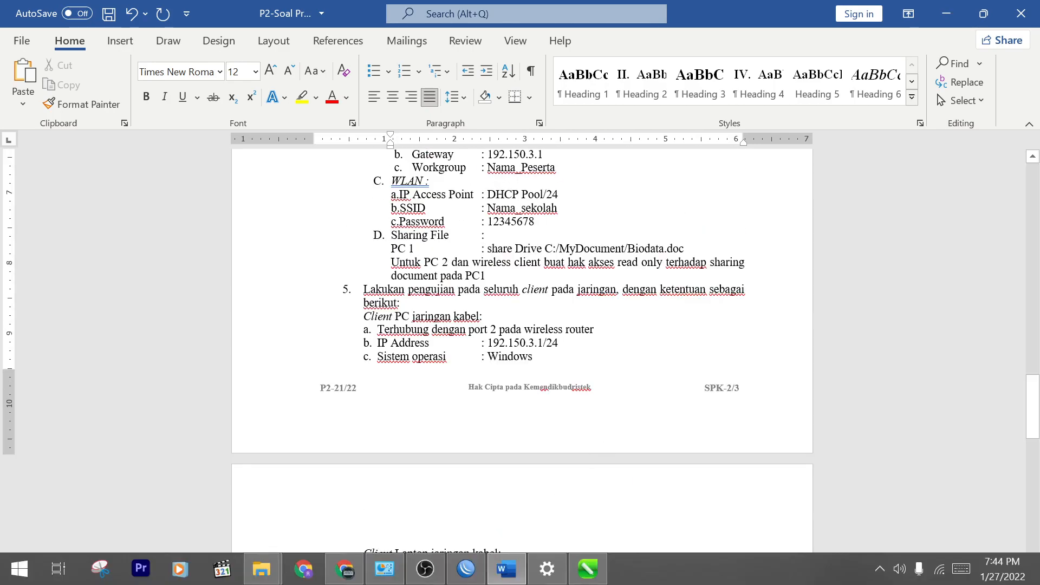
scroll(522, 358, down, 4)
scroll(541, 379, down, 10)
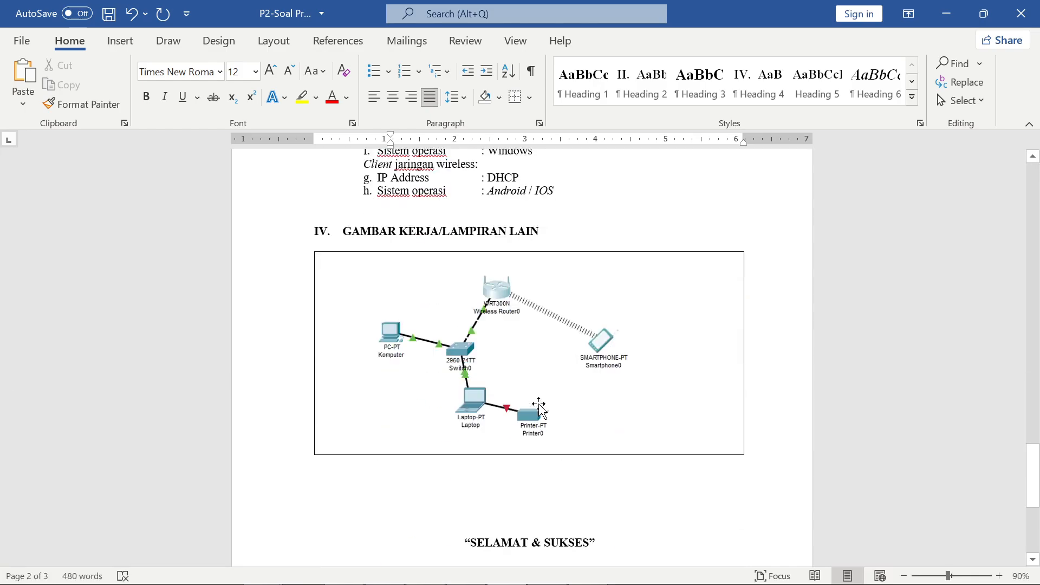
click(541, 406)
click(750, 439)
- Switch to CorelDRAW and examine the network topology on page 2 of TOPOLOGI REAL, including the device address labels
mouse_move(616, 580)
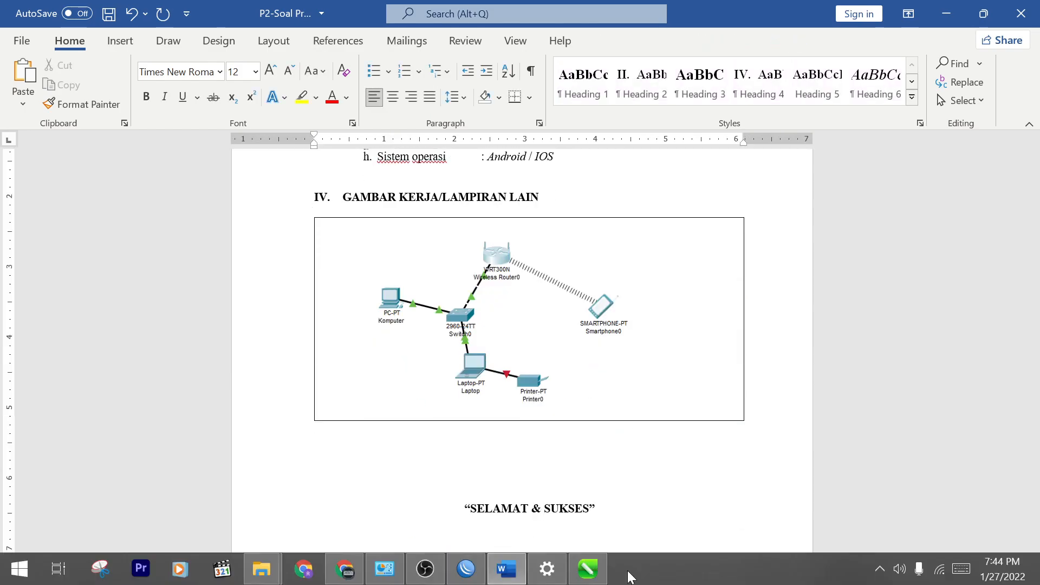
click(588, 568)
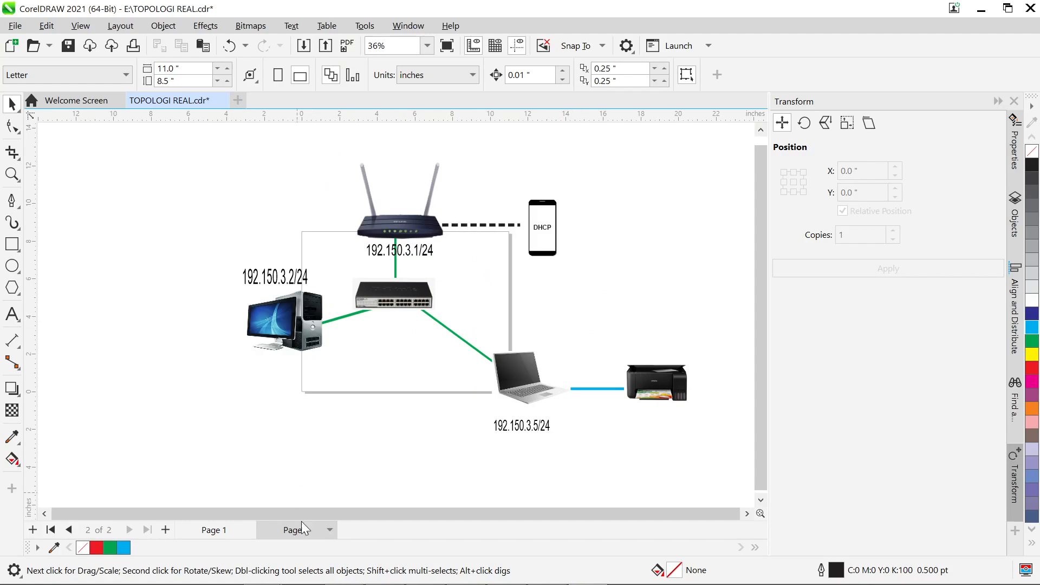
scroll(499, 426, down, 2)
scroll(460, 370, up, 1)
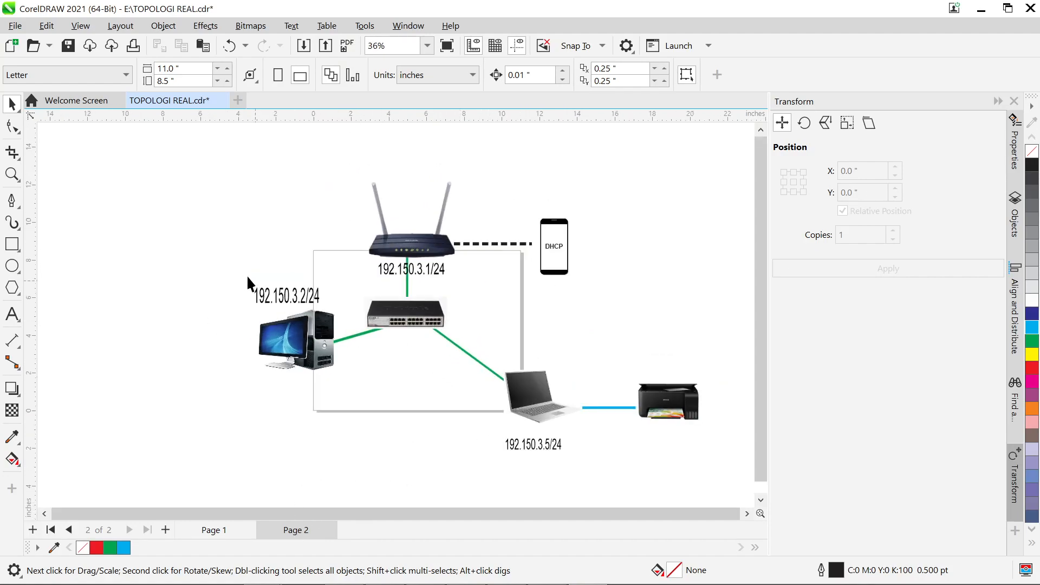
scroll(448, 223, up, 1)
scroll(433, 352, up, 1)
scroll(355, 295, down, 1)
scroll(374, 282, down, 1)
scroll(425, 241, up, 2)
scroll(426, 245, down, 1)
scroll(381, 234, down, 1)
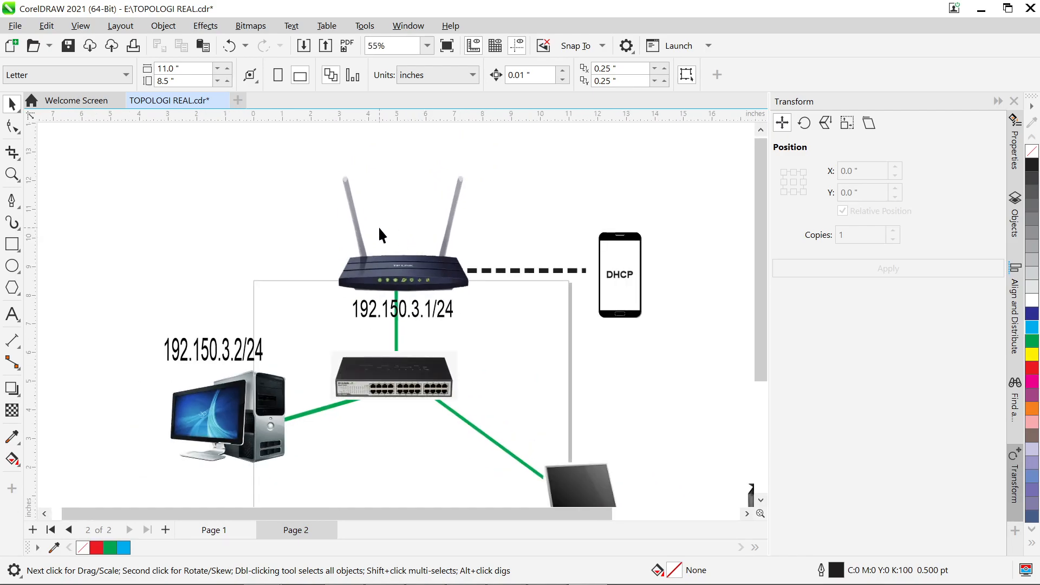
- Examine the wireless router on page 2 up close, along with its address label and dashed link to the smartphone
scroll(390, 249, down, 2)
scroll(412, 270, up, 2)
scroll(428, 287, down, 2)
scroll(450, 308, up, 2)
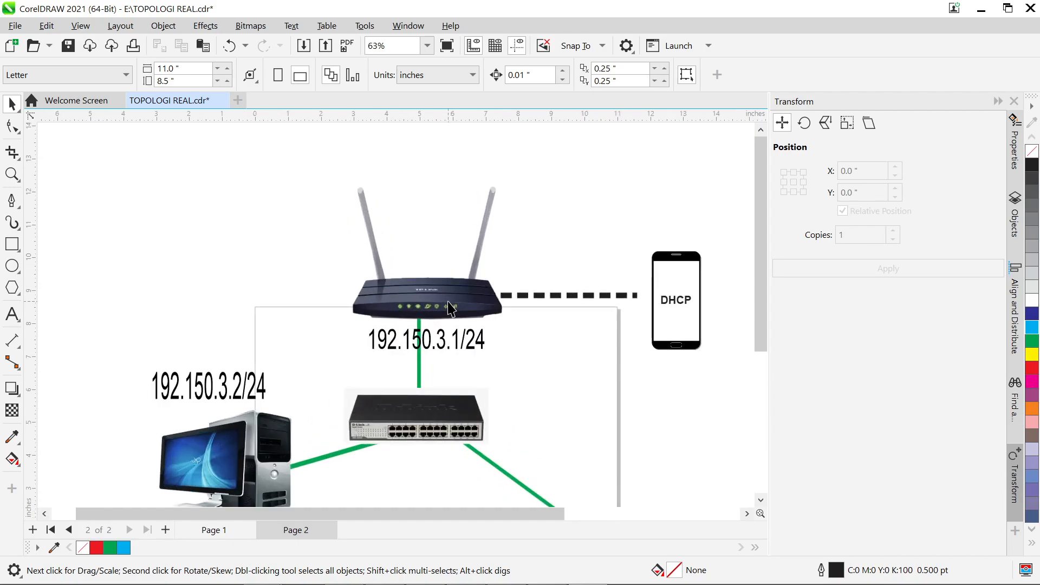
scroll(445, 297, down, 1)
scroll(442, 285, up, 3)
scroll(438, 273, down, 4)
scroll(435, 261, up, 2)
scroll(434, 261, up, 1)
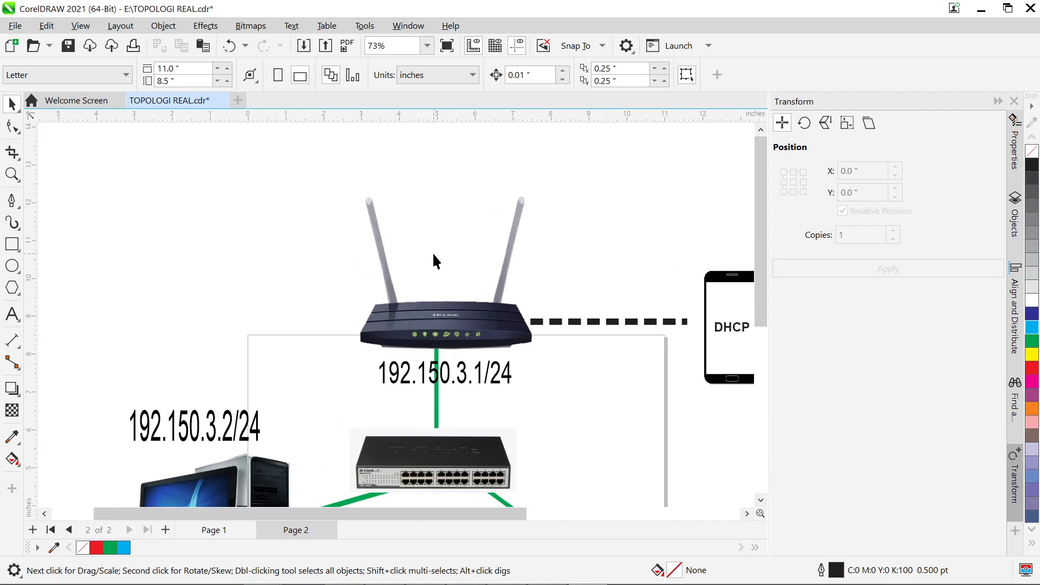
scroll(428, 303, down, 3)
scroll(418, 363, down, 1)
scroll(504, 368, down, 1)
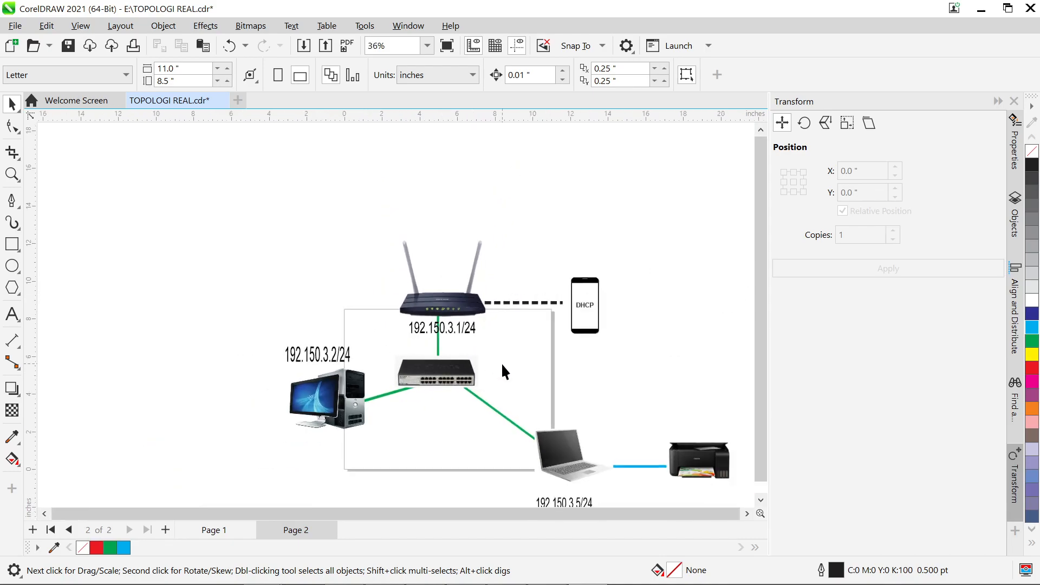
- Inspect the switch connecting the router, computer and laptop on page 2, selecting its image to single it out
scroll(436, 331, up, 2)
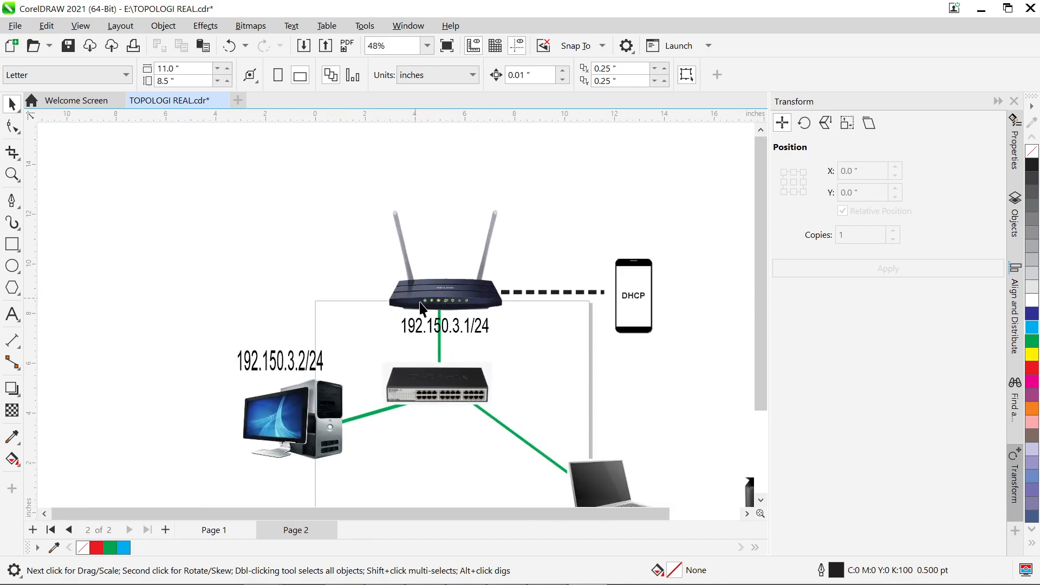
scroll(439, 390, up, 1)
drag(552, 441, 553, 442)
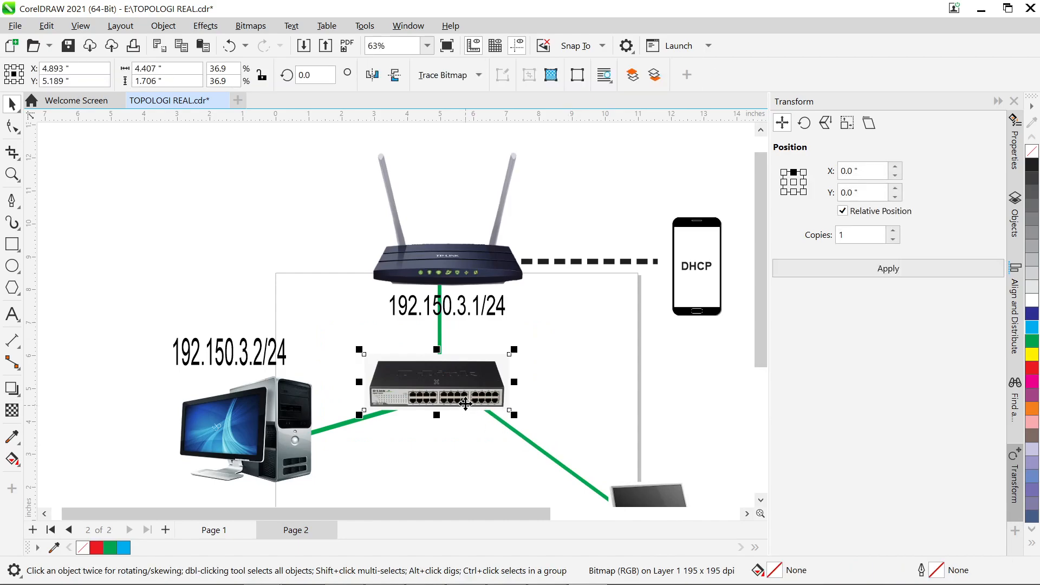
click(545, 407)
scroll(421, 395, up, 2)
scroll(421, 396, down, 1)
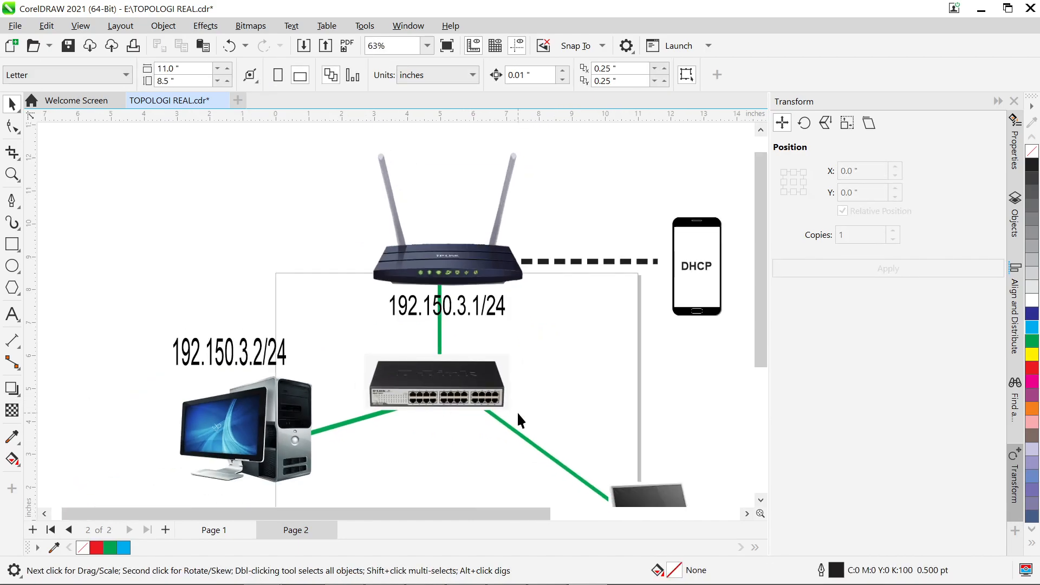
scroll(518, 414, up, 1)
click(443, 381)
click(593, 378)
scroll(453, 349, down, 2)
scroll(454, 356, down, 1)
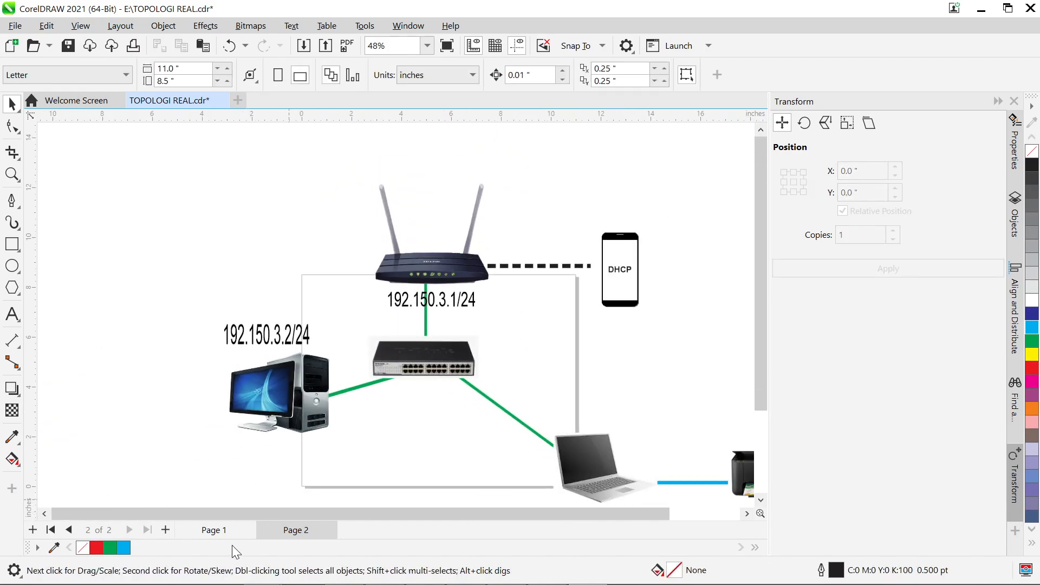
- Open page 1 and examine the topology without a switch, selecting the router image and its address label
click(233, 537)
scroll(323, 343, down, 1)
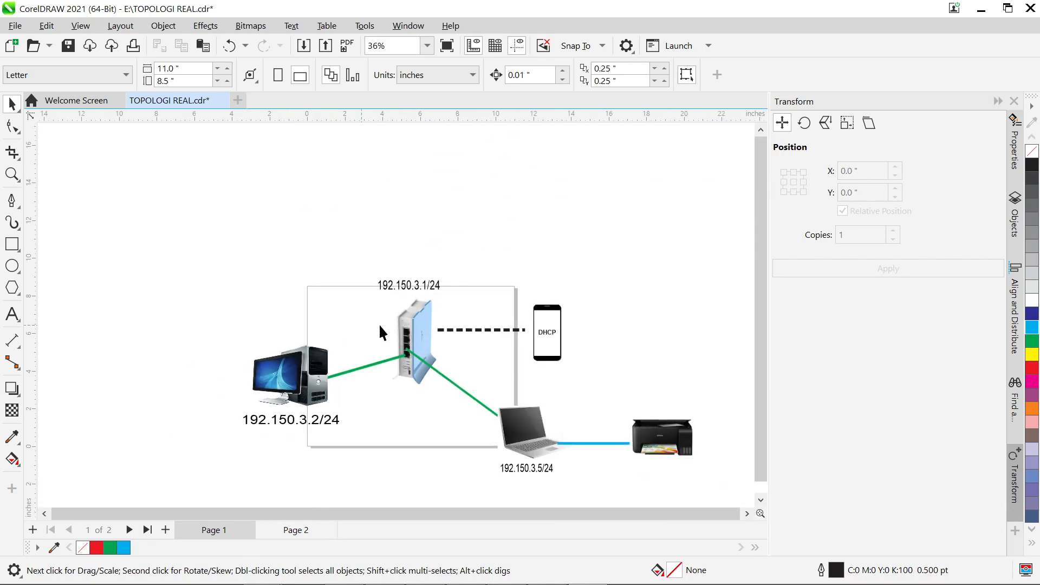
scroll(520, 379, up, 1)
click(394, 312)
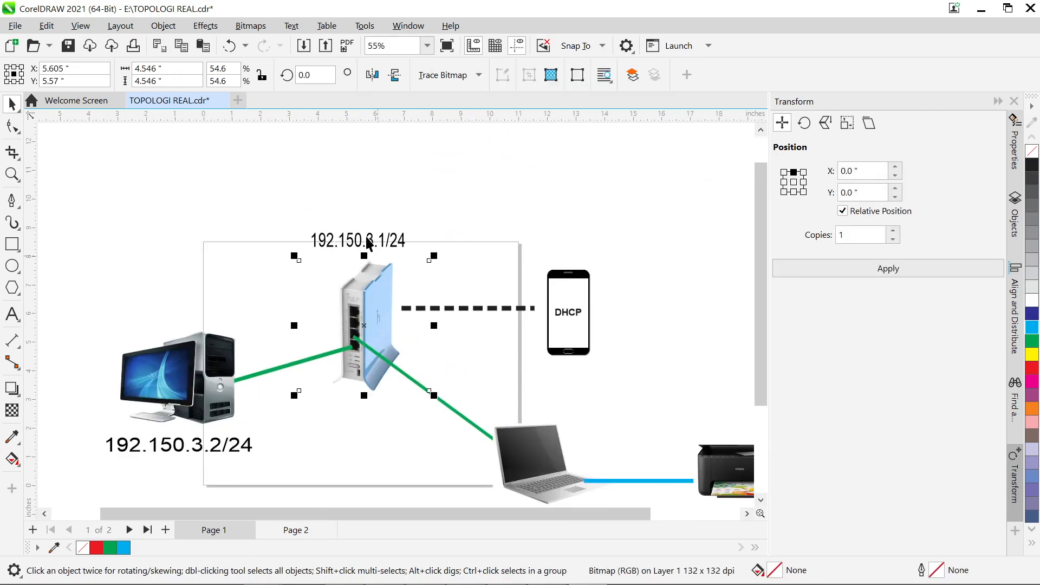
click(244, 207)
drag(478, 442, 478, 442)
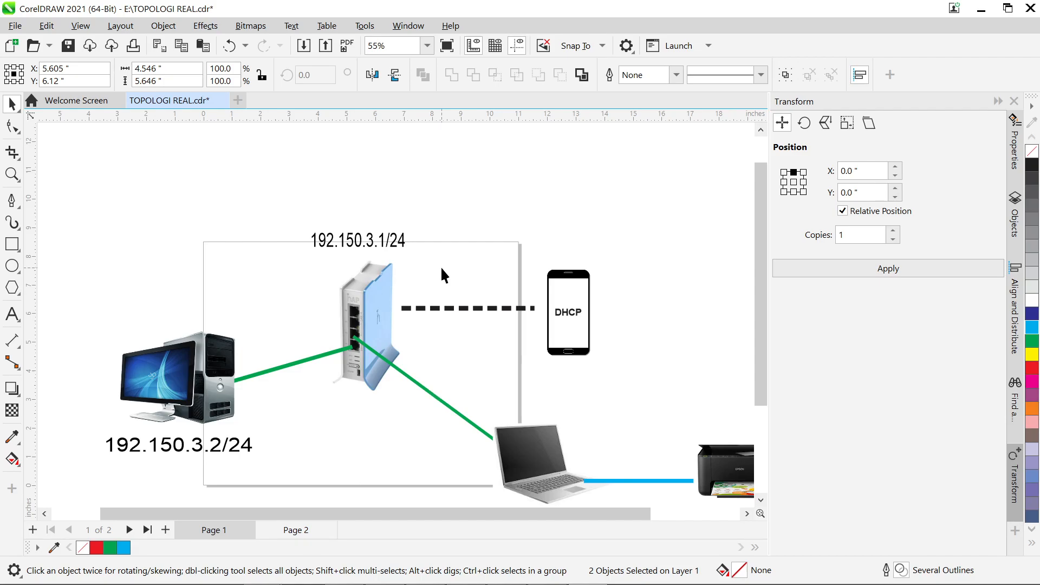
click(423, 270)
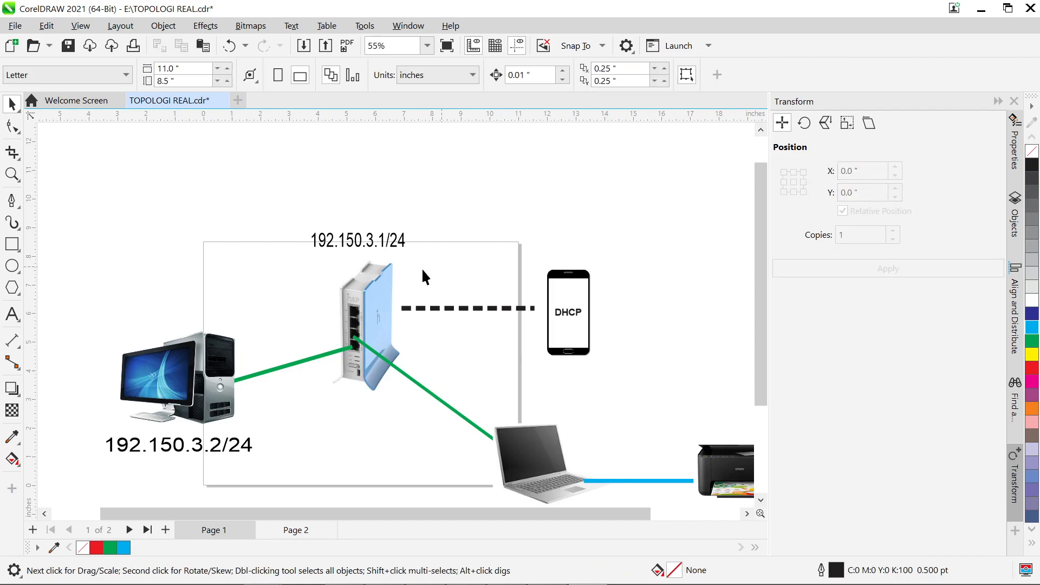
click(372, 346)
click(360, 388)
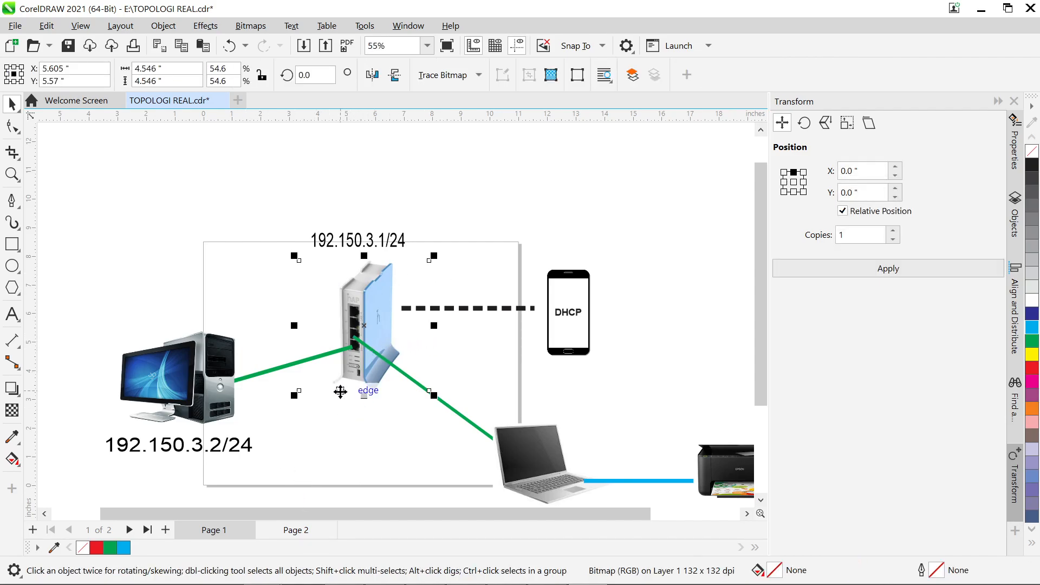
click(350, 422)
drag(297, 464, 484, 165)
click(333, 477)
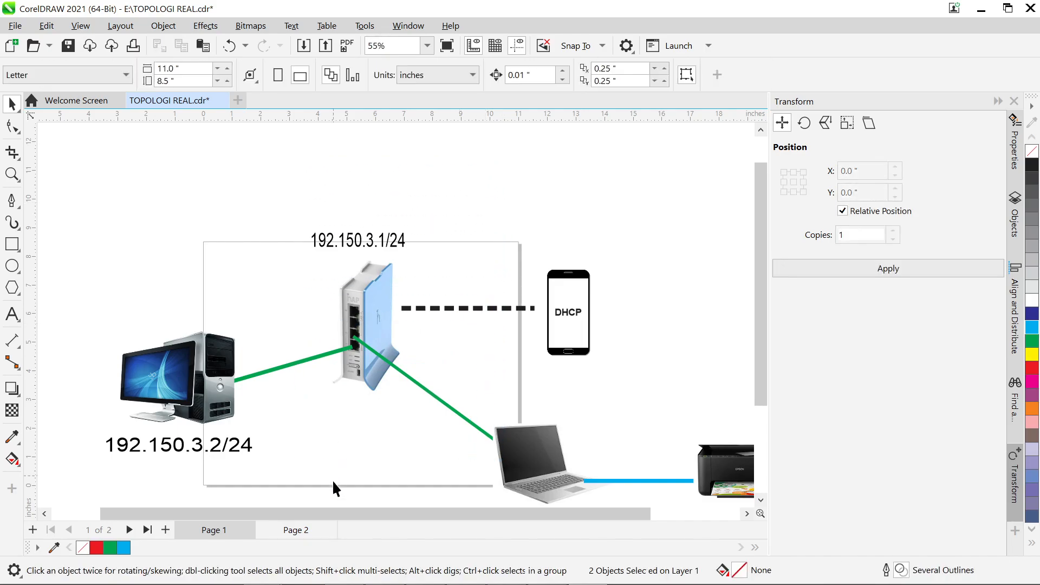
- Compare the switch-based topology on page 2 with the direct router connections and device addresses on page 1
click(321, 529)
scroll(358, 368, up, 2)
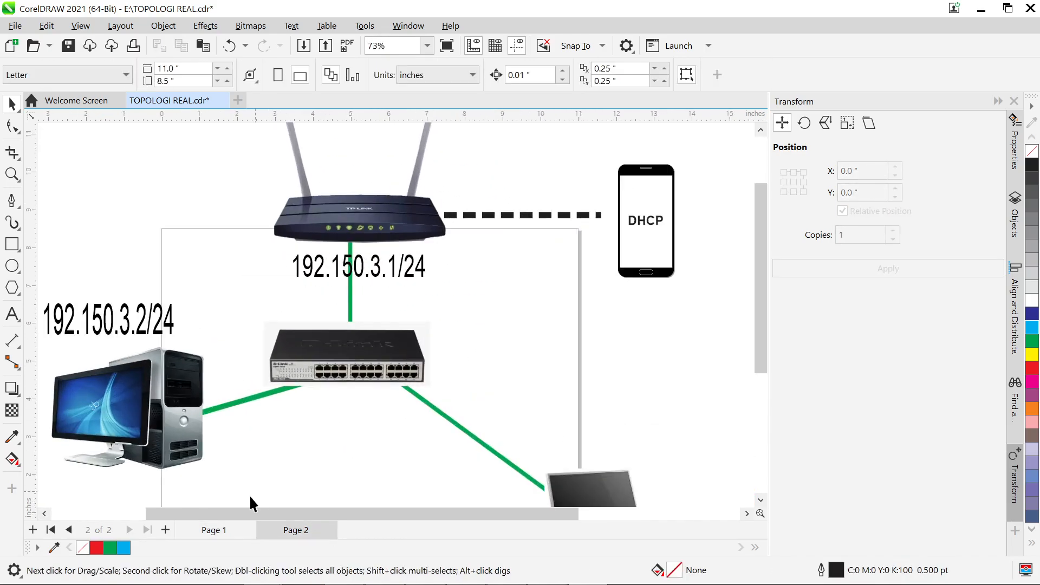
click(230, 529)
scroll(327, 263, down, 2)
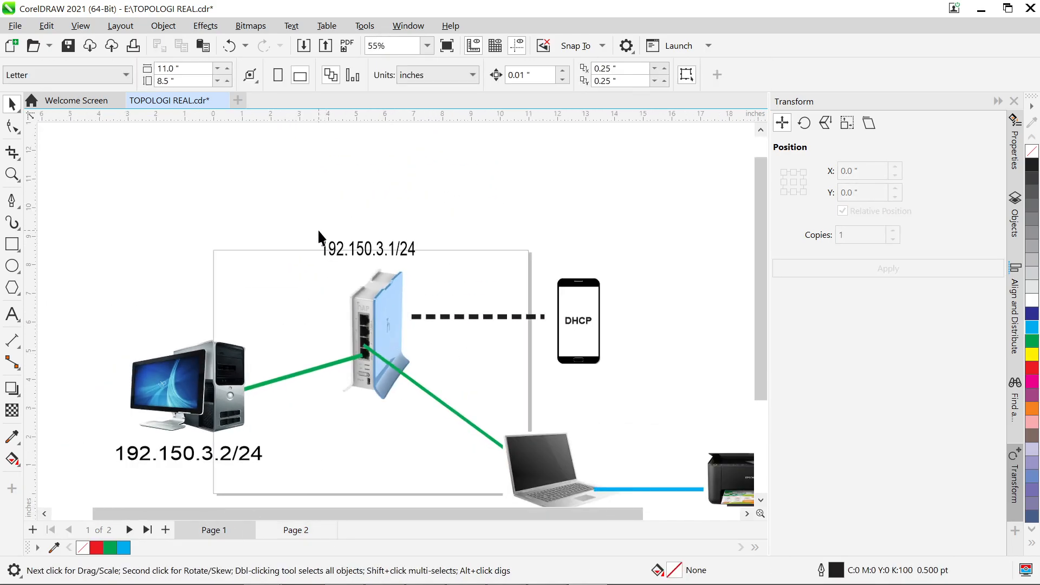
drag(419, 371, 430, 441)
click(488, 262)
scroll(335, 301, down, 3)
scroll(353, 384, up, 3)
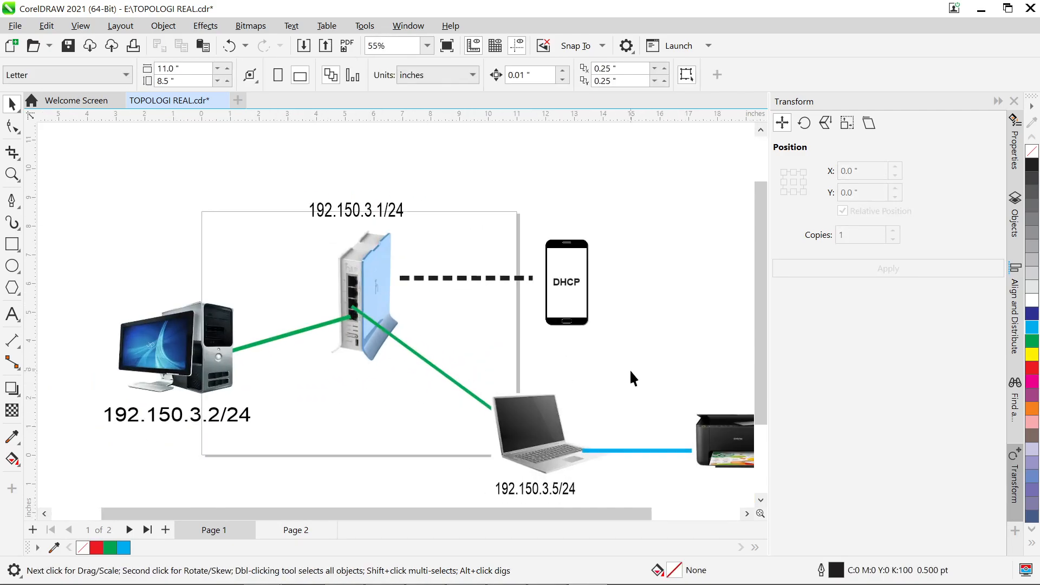
scroll(339, 394, down, 2)
scroll(464, 262, up, 3)
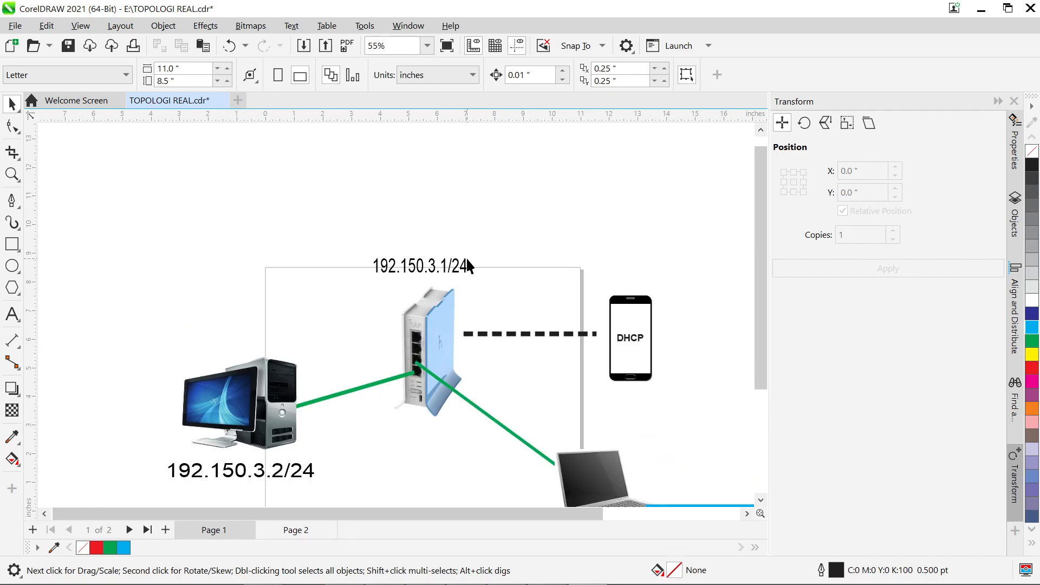
- Select the whole topology on page 1, and single out the router and the computer with their address labels in turn
drag(155, 216, 731, 480)
scroll(639, 443, down, 2)
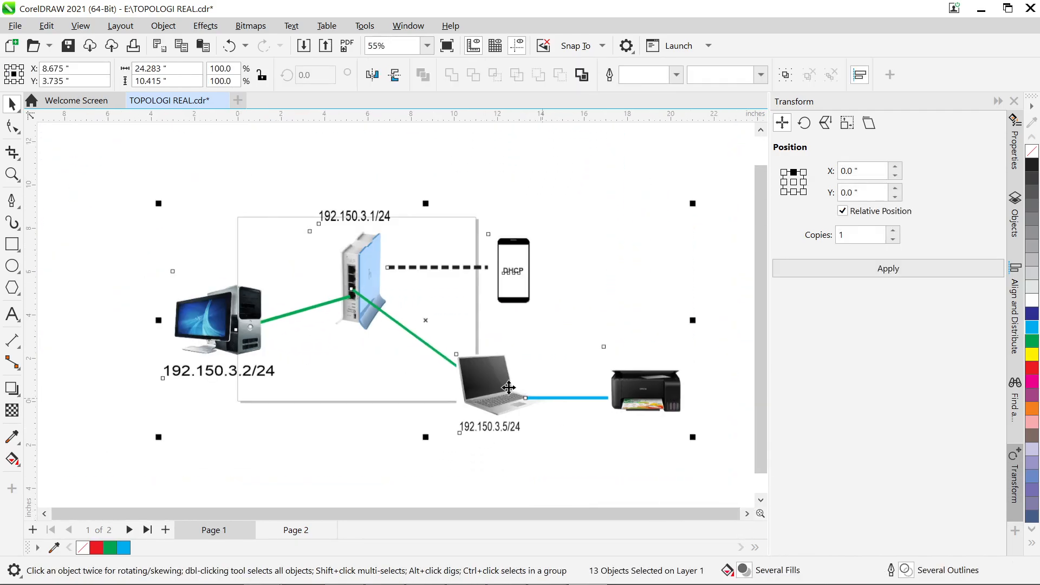
click(344, 157)
drag(285, 155, 413, 360)
click(166, 209)
drag(121, 219, 293, 488)
click(312, 380)
scroll(166, 324, up, 1)
drag(163, 249, 342, 438)
click(372, 386)
drag(317, 158, 491, 427)
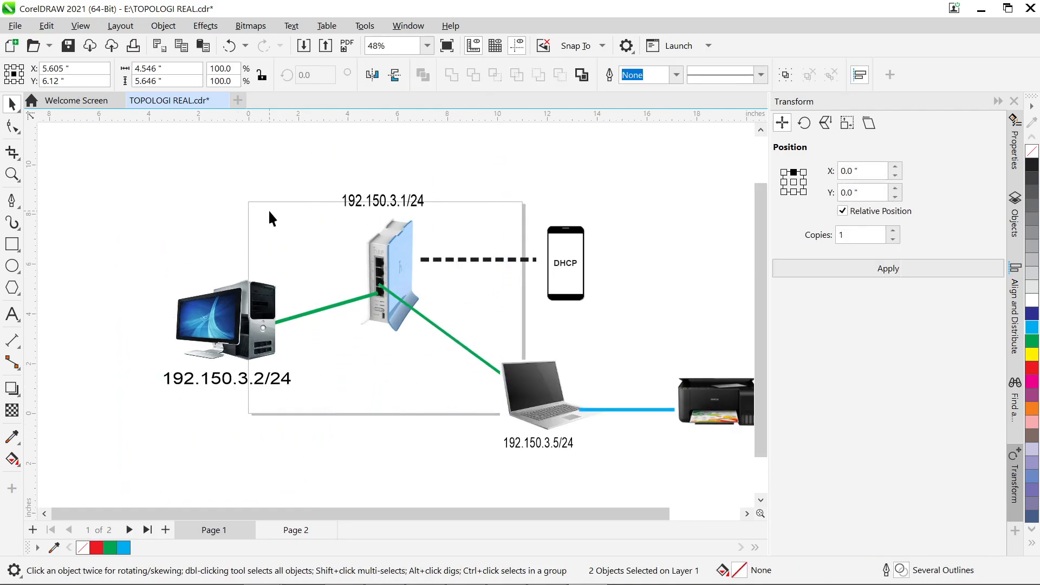
- Examine the complete page 1 layout, from the computer and router to the smartphone, laptop and printer
click(269, 212)
scroll(349, 328, up, 3)
scroll(348, 328, down, 2)
scroll(426, 324, up, 1)
scroll(454, 369, down, 2)
scroll(297, 297, down, 2)
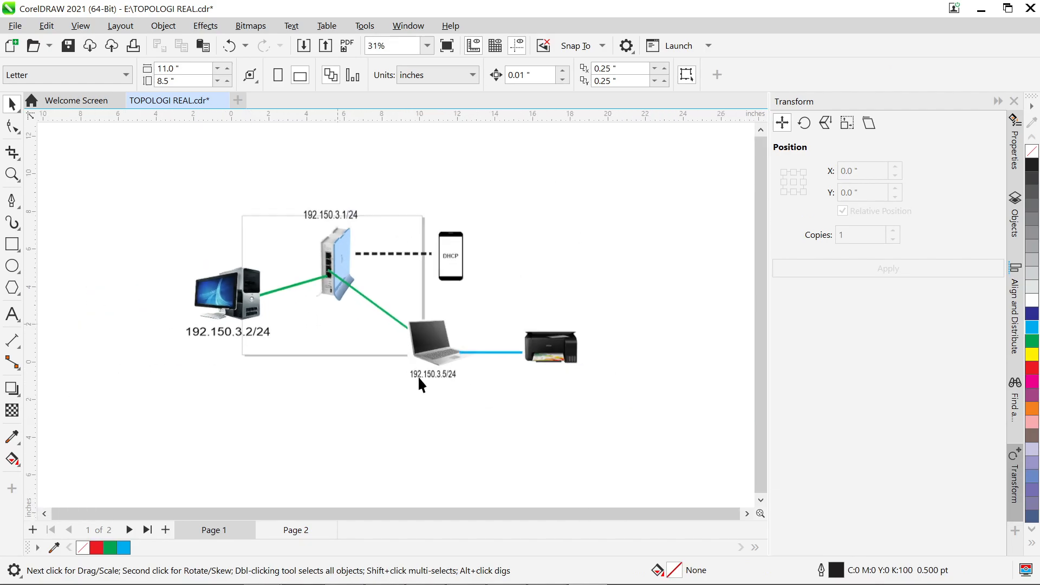
scroll(206, 277, up, 2)
click(162, 241)
click(368, 428)
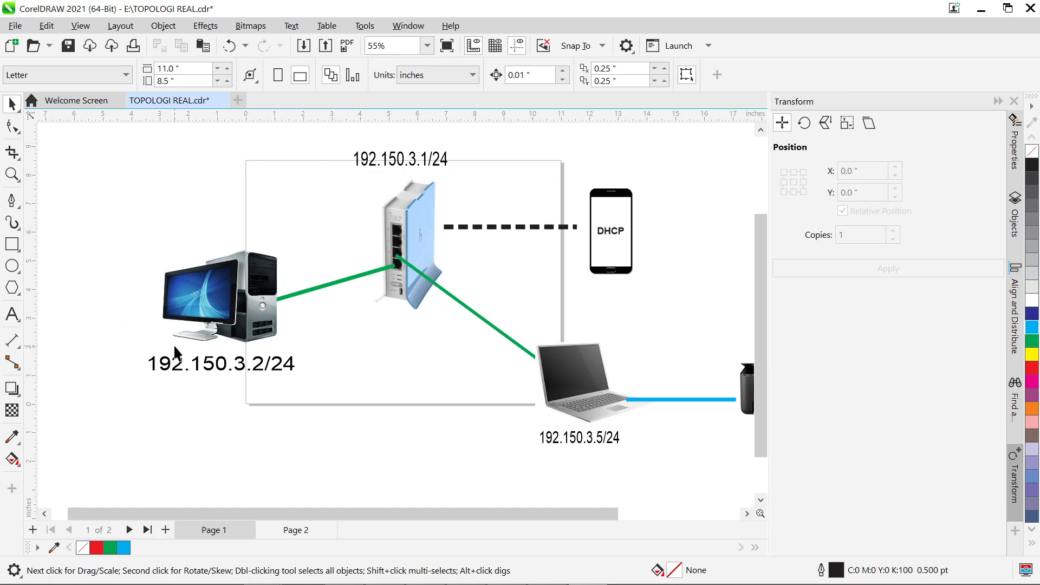
- Inspect the computer on page 1 and trace the green cables from the computer and laptop to the router's ports
scroll(87, 257, up, 2)
drag(146, 257, 637, 480)
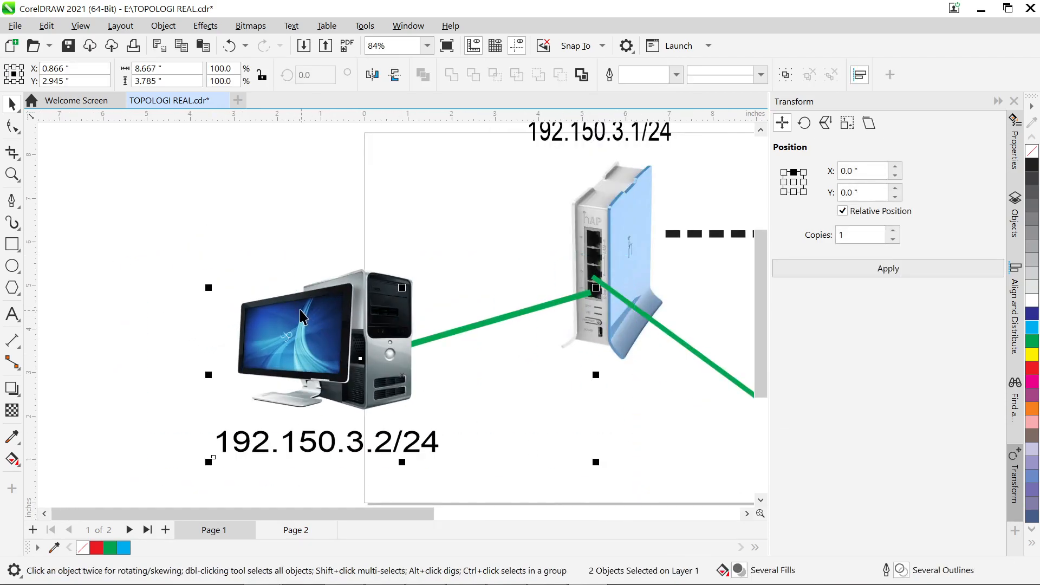
scroll(300, 317, down, 2)
click(549, 390)
scroll(394, 336, up, 2)
scroll(509, 272, up, 1)
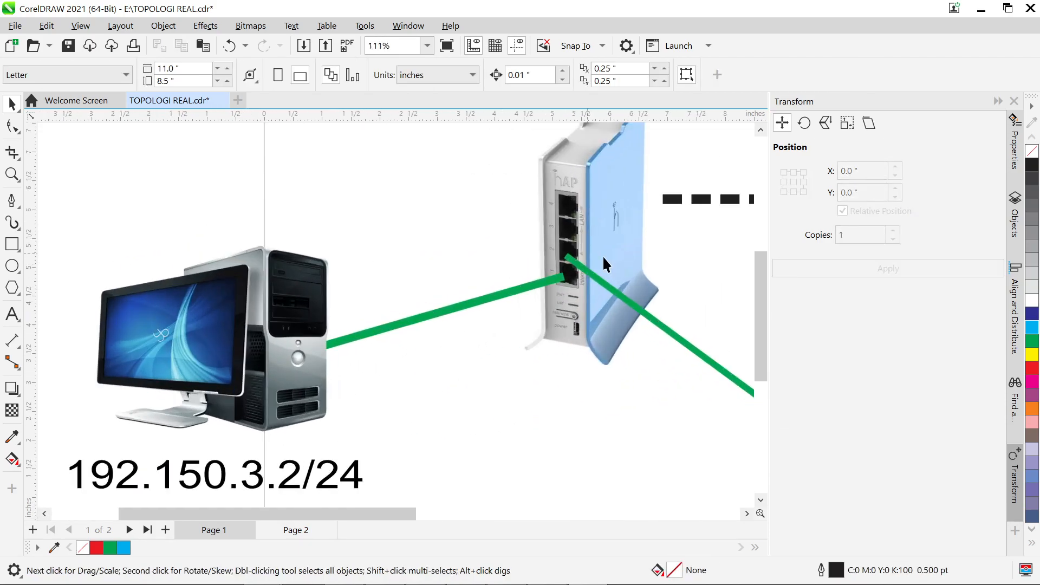
scroll(598, 263, up, 2)
scroll(538, 298, down, 3)
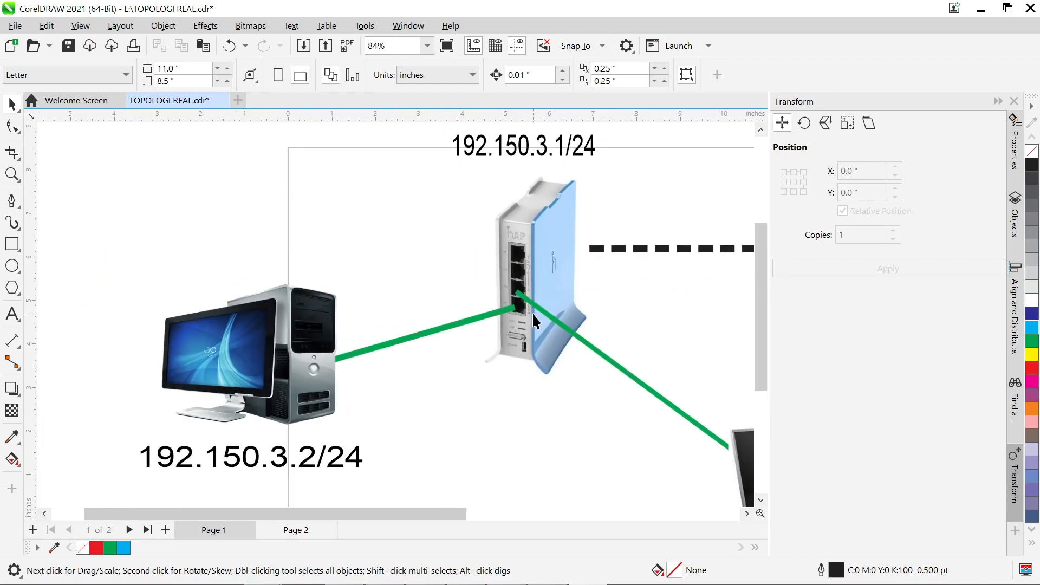
scroll(517, 303, up, 1)
scroll(301, 374, down, 2)
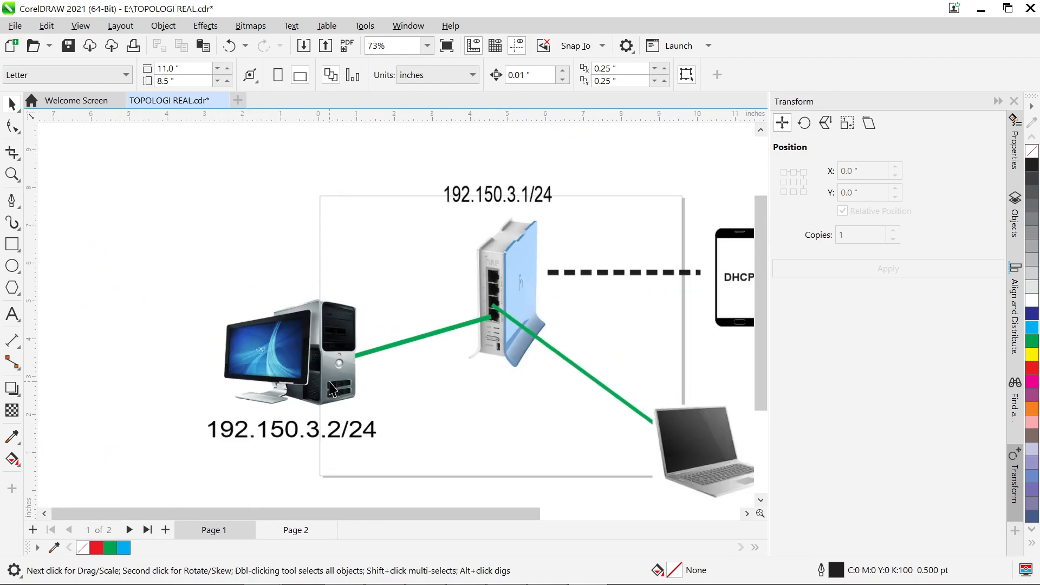
scroll(299, 363, down, 1)
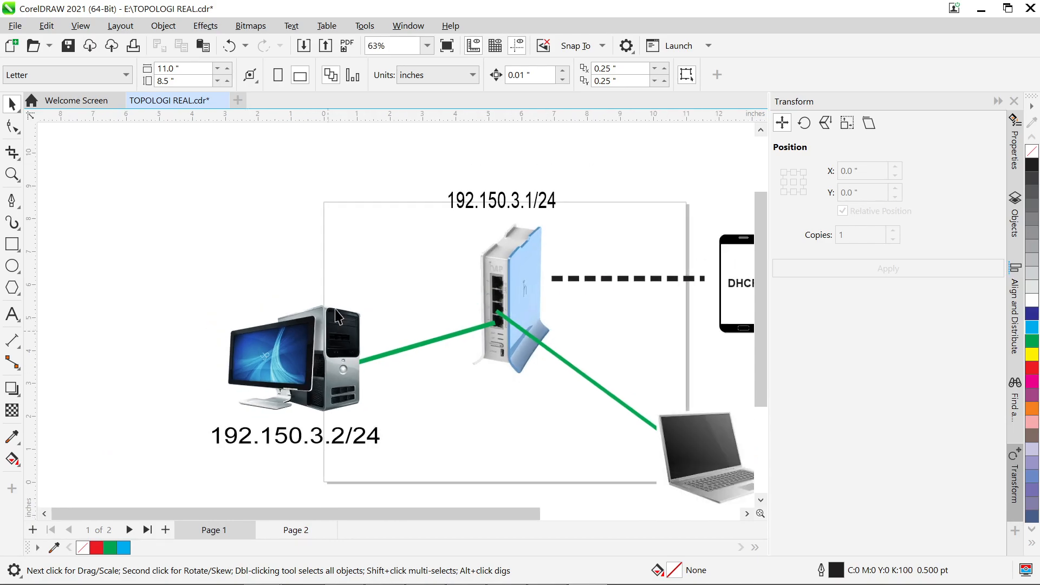
scroll(352, 424, down, 1)
scroll(352, 424, up, 2)
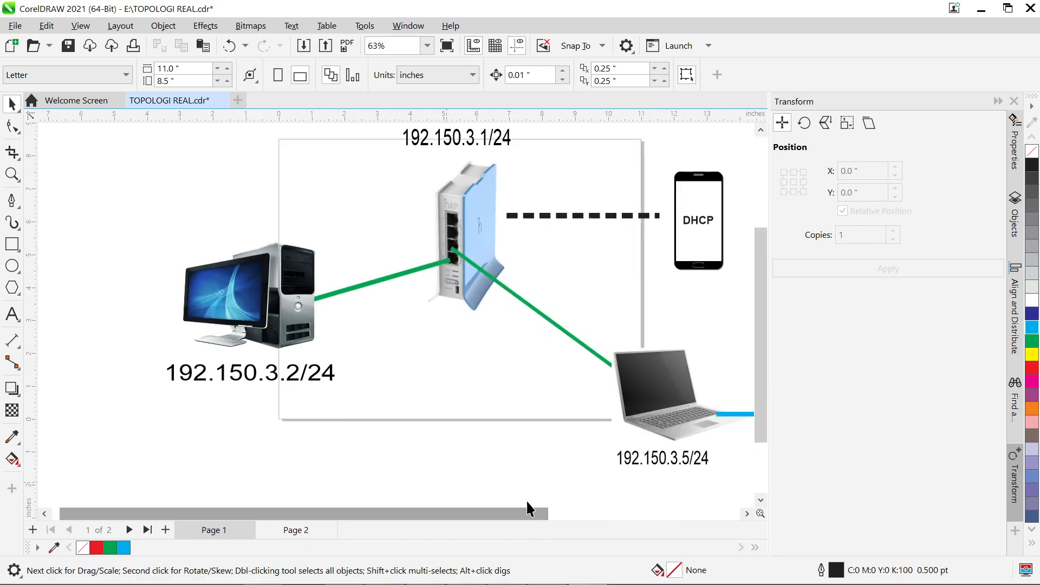
- Switch to WinBox, open the router's IP address list and disconnect the current session
click(467, 569)
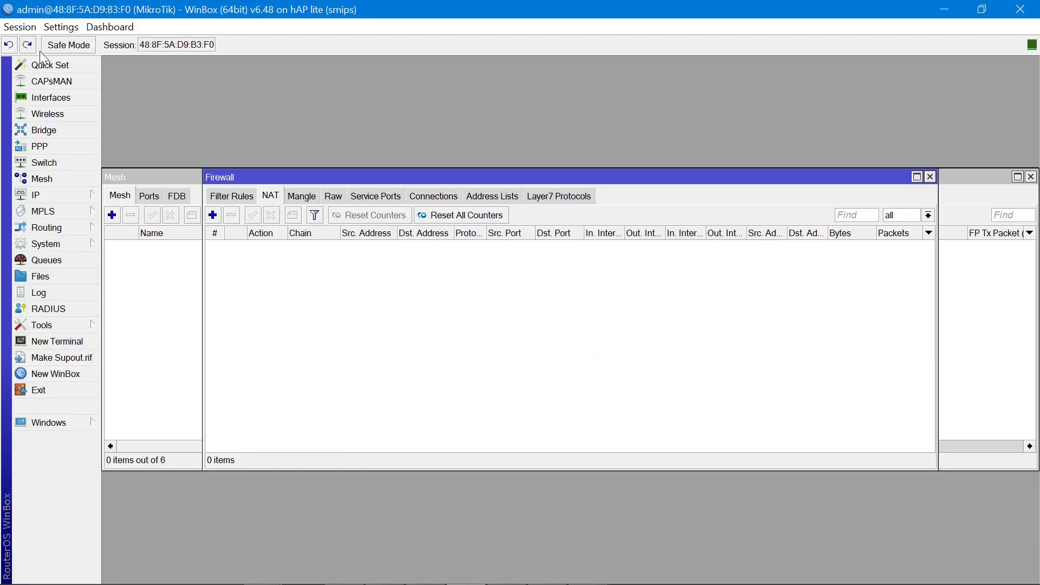
click(65, 201)
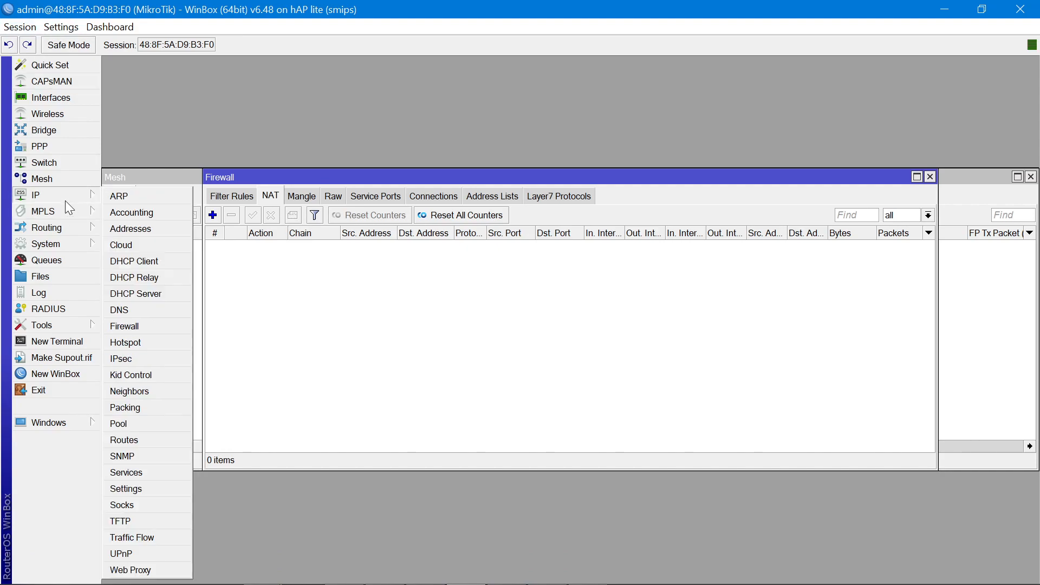
click(147, 227)
click(18, 28)
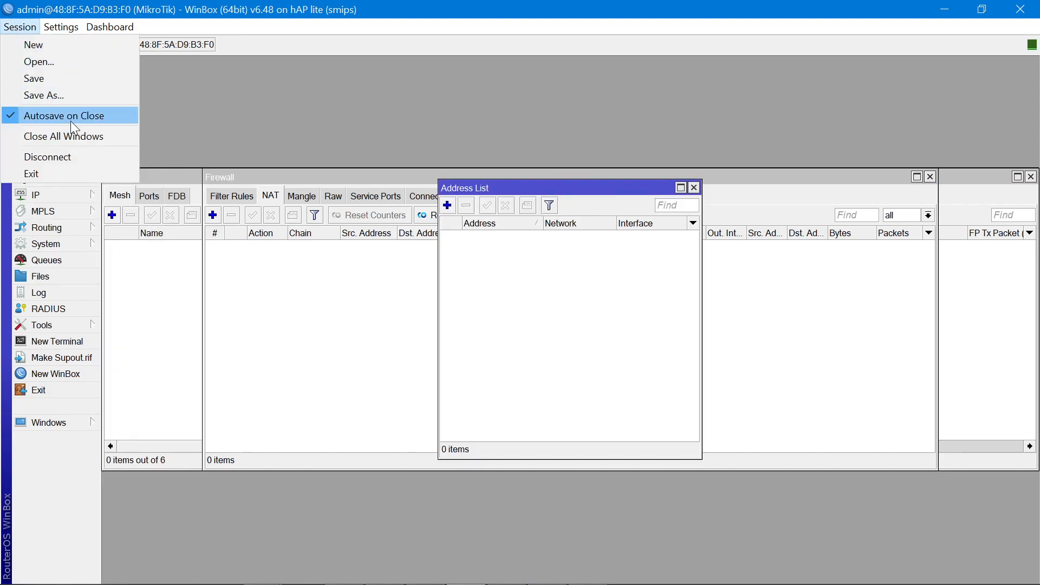
click(91, 161)
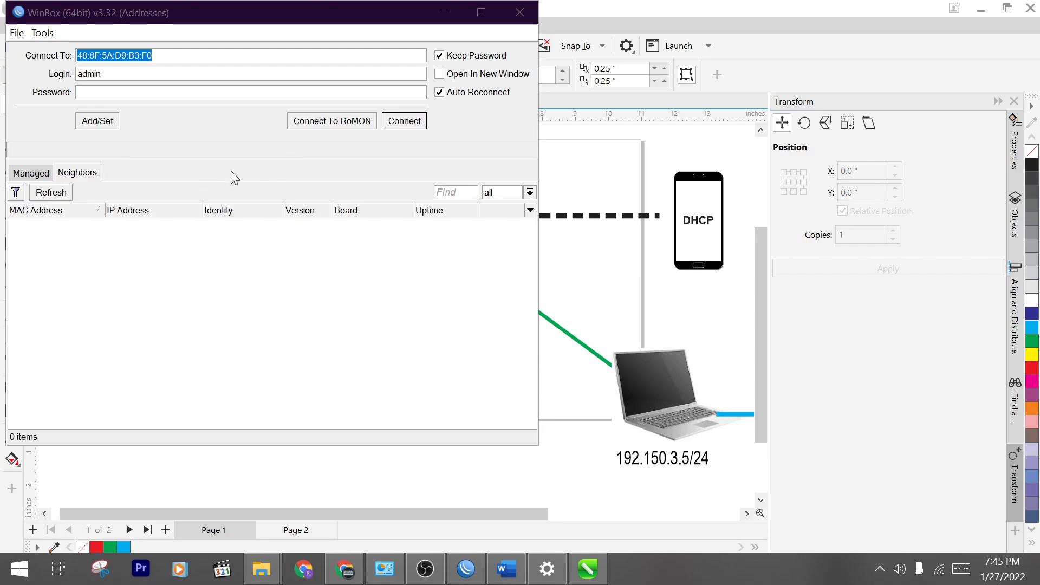
- Refresh the neighbor list, select the MikroTik RB941-2nD by its MAC address and connect with the login admin
click(65, 193)
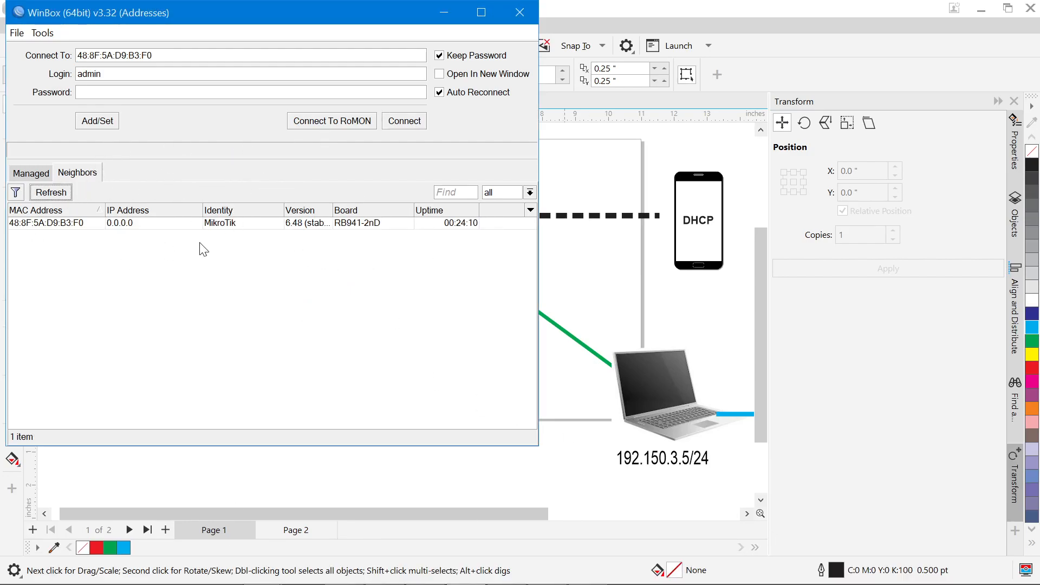
click(75, 229)
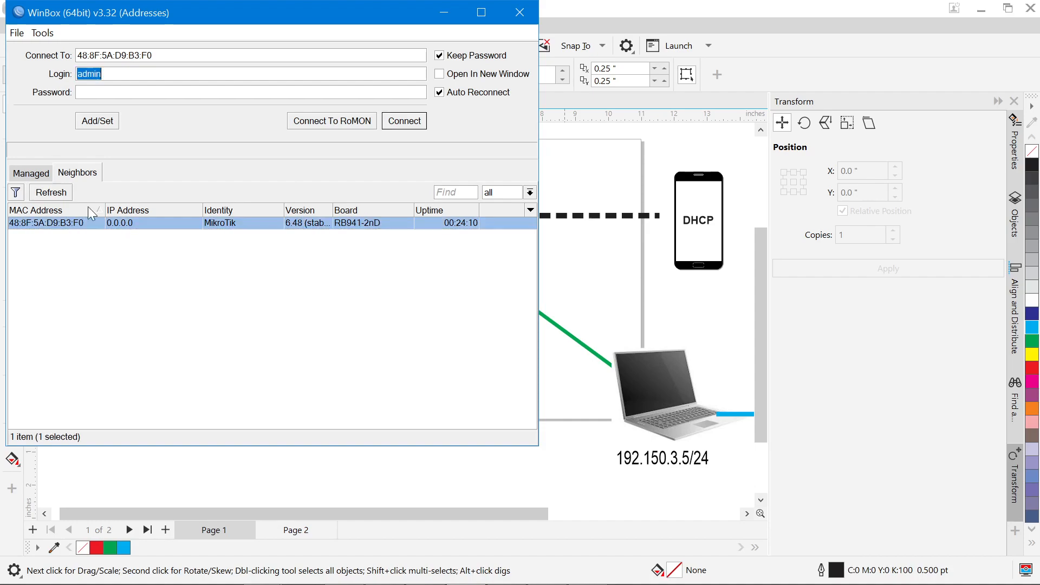
click(142, 55)
drag(153, 55, 42, 59)
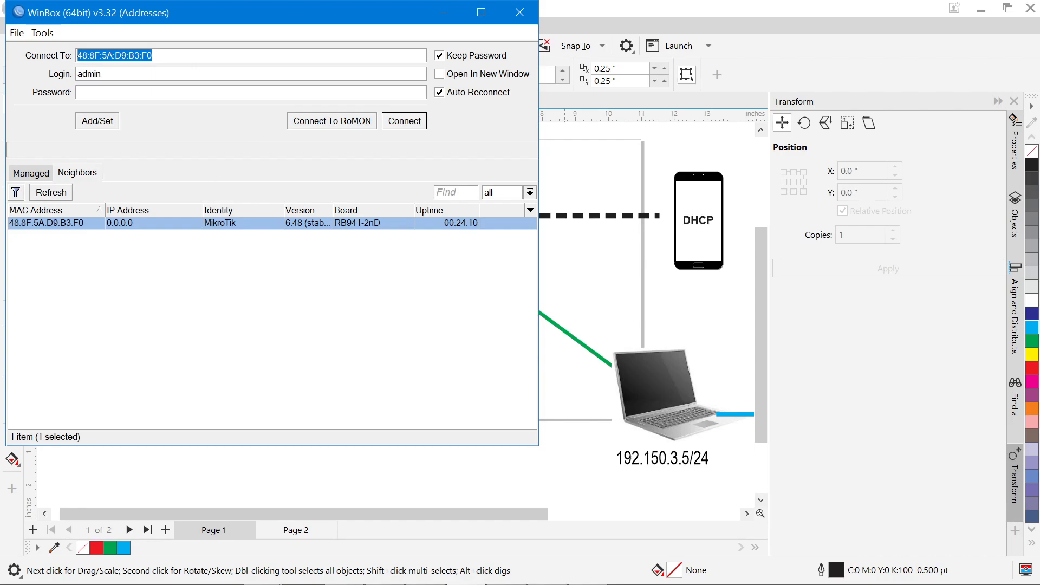
click(103, 74)
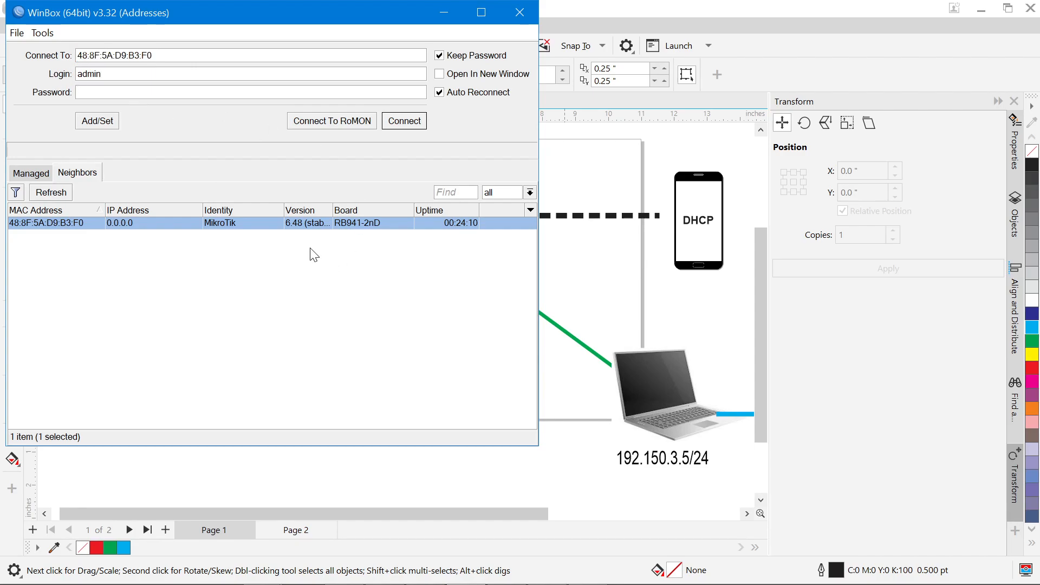
click(409, 122)
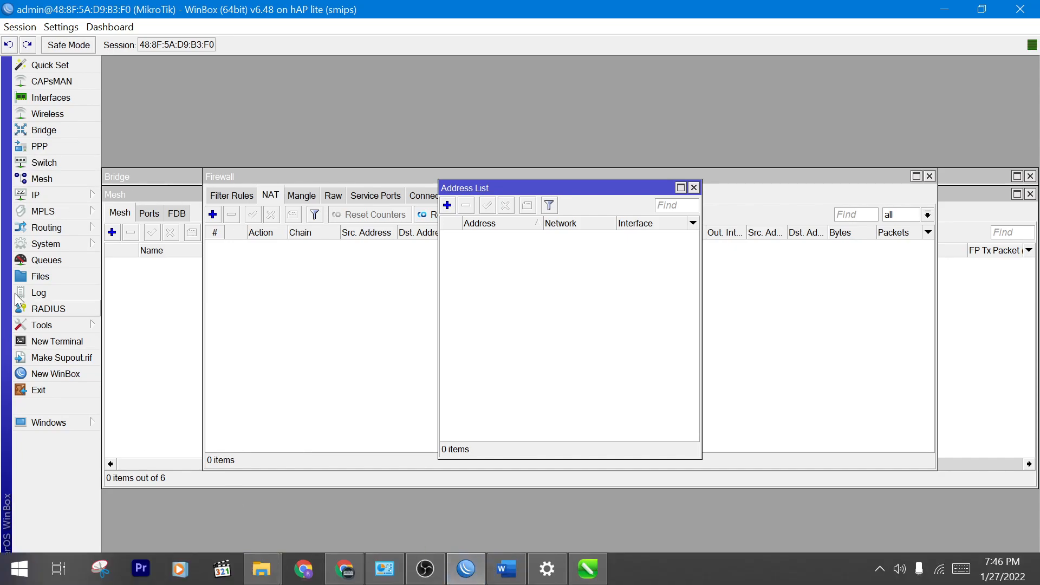
- Create a bridge interface with the default name bridge1 and open a new bridge port entry
click(82, 136)
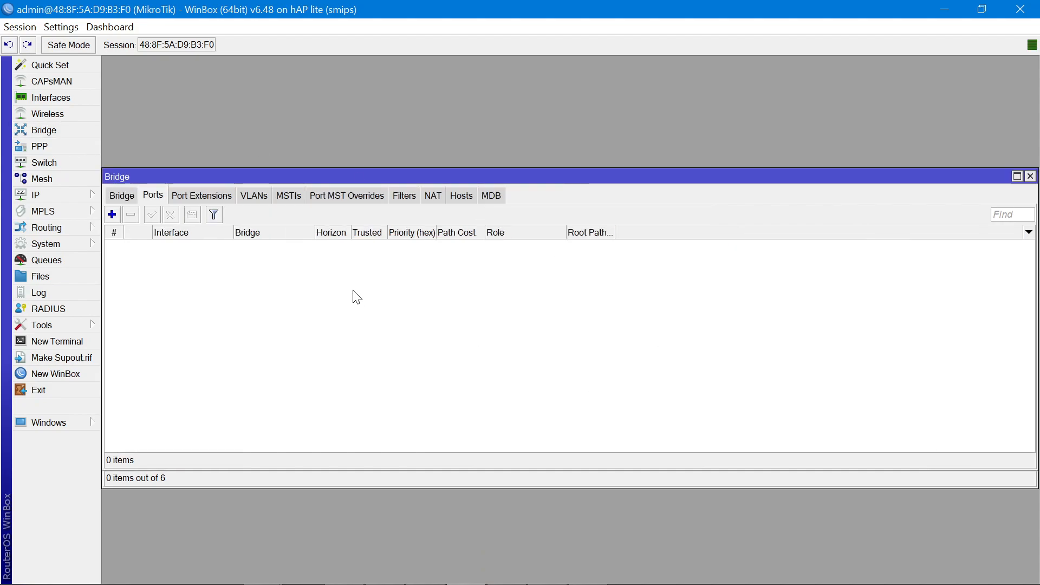
click(131, 195)
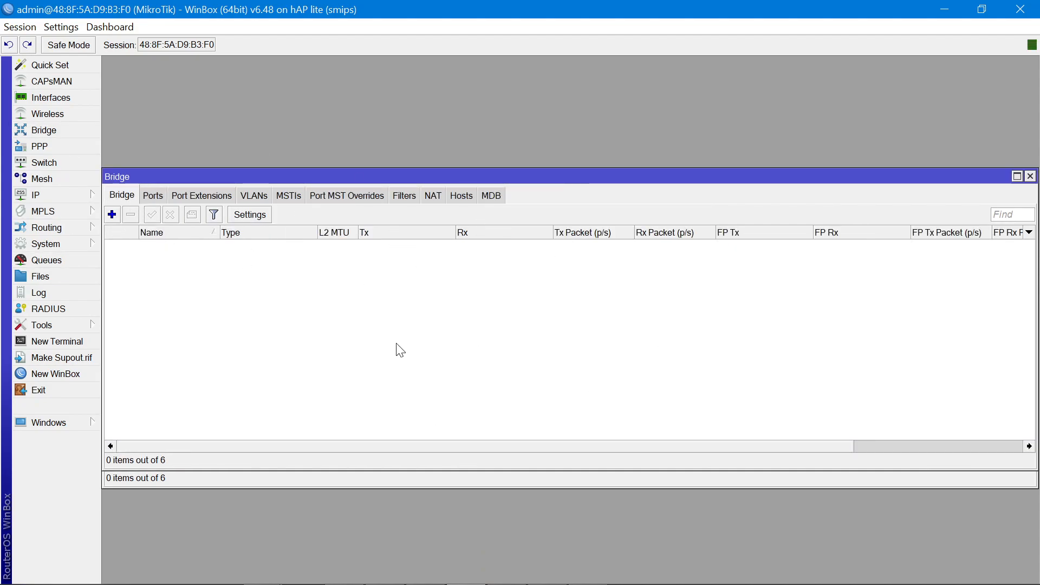
click(114, 213)
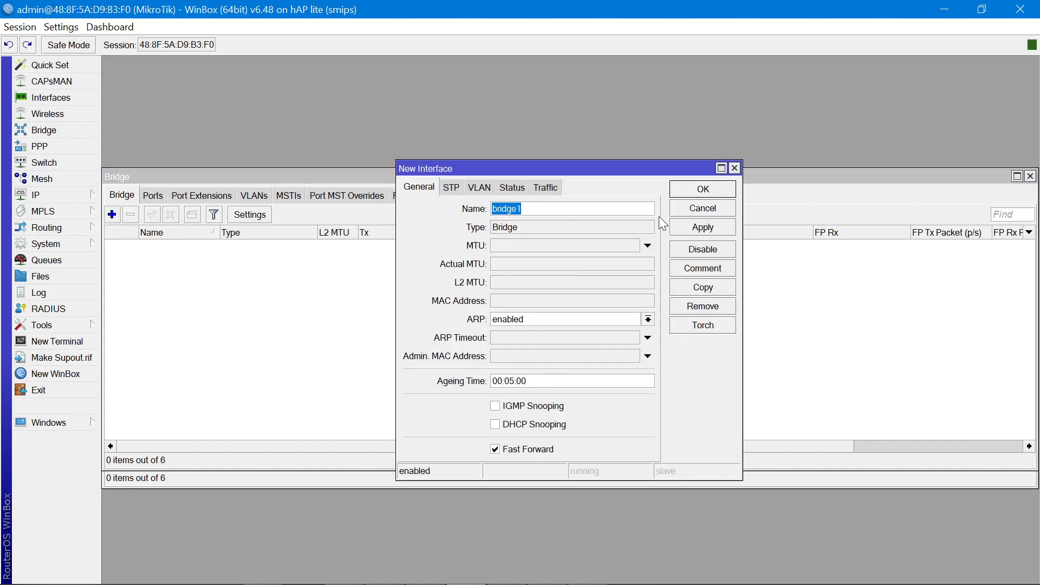
click(713, 229)
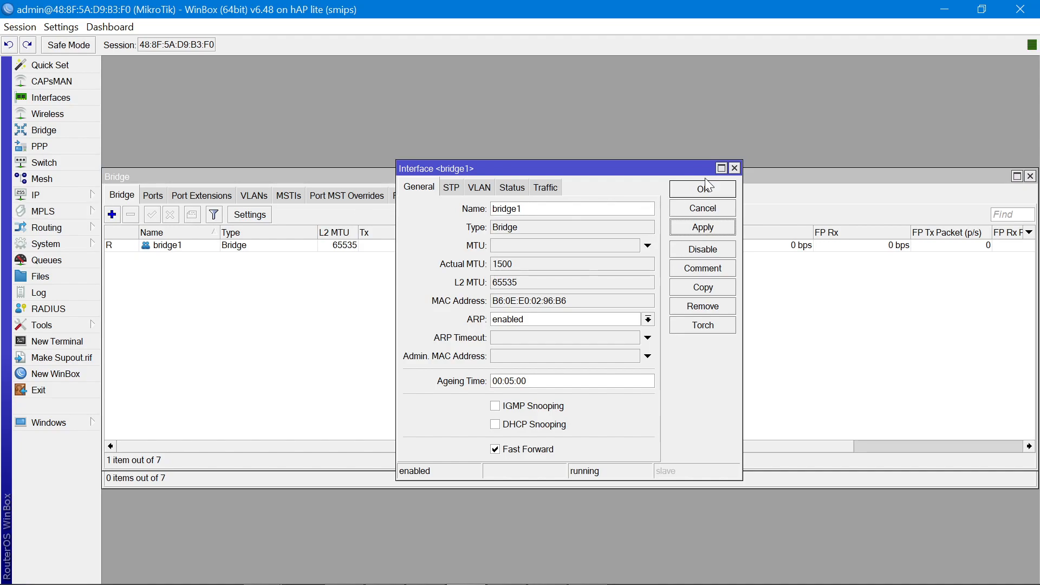
click(703, 189)
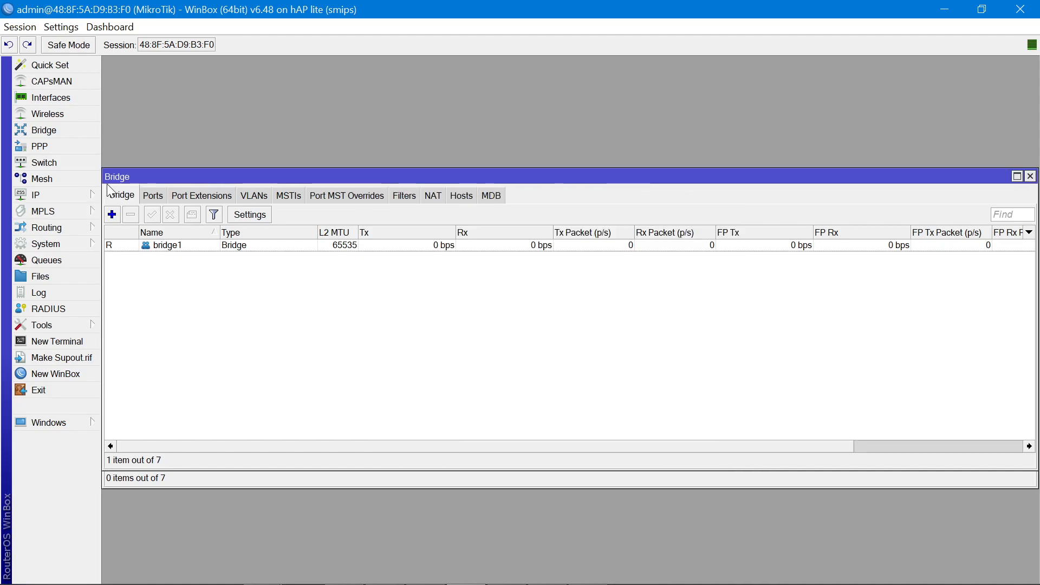
click(158, 199)
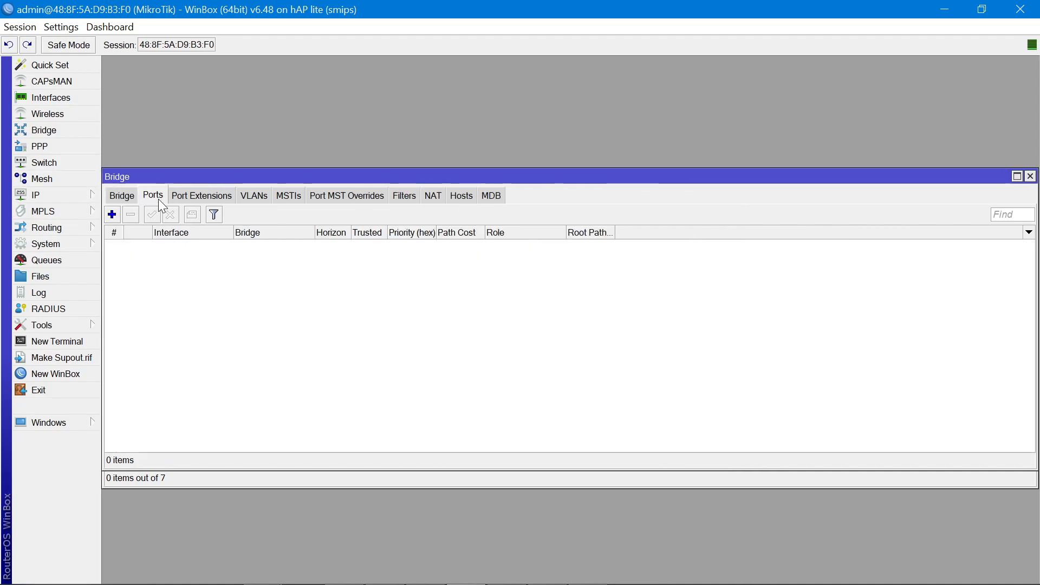
click(112, 215)
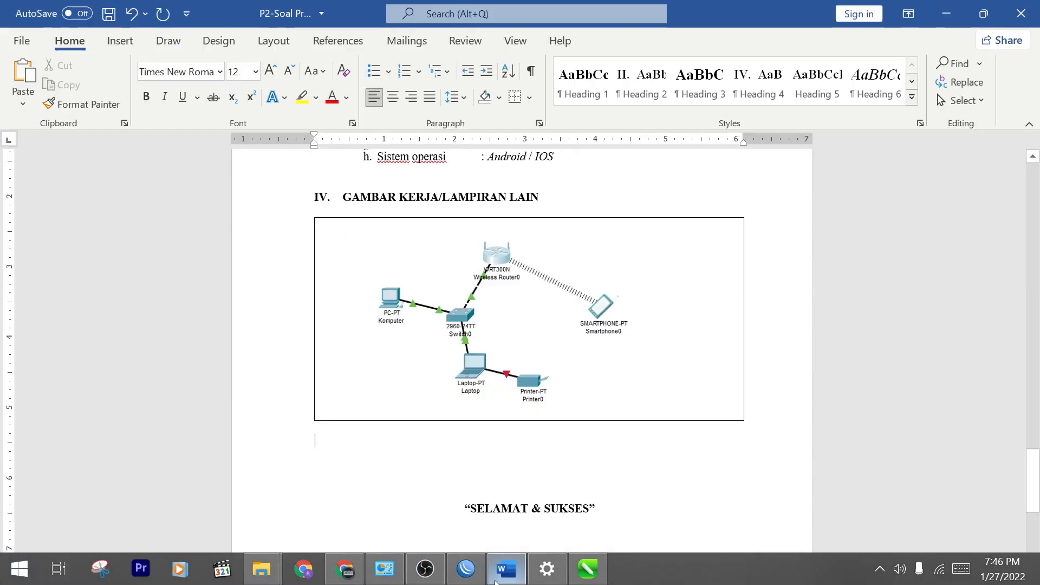
- Review the page 1 topology in CorelDRAW to see which devices need bridging, and return to the new bridge port in WinBox
click(506, 569)
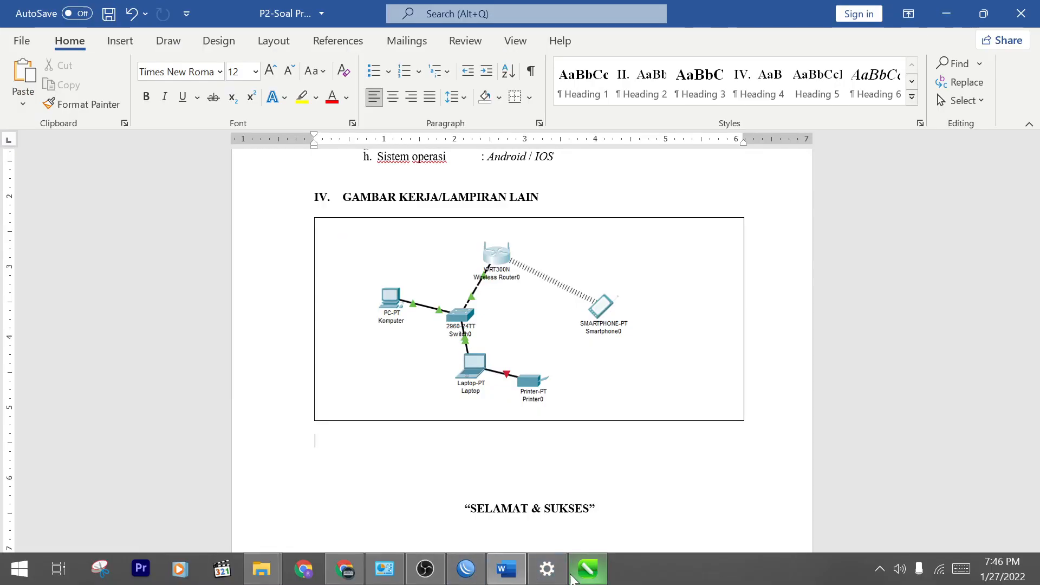
click(587, 569)
scroll(444, 388, down, 2)
scroll(422, 274, up, 1)
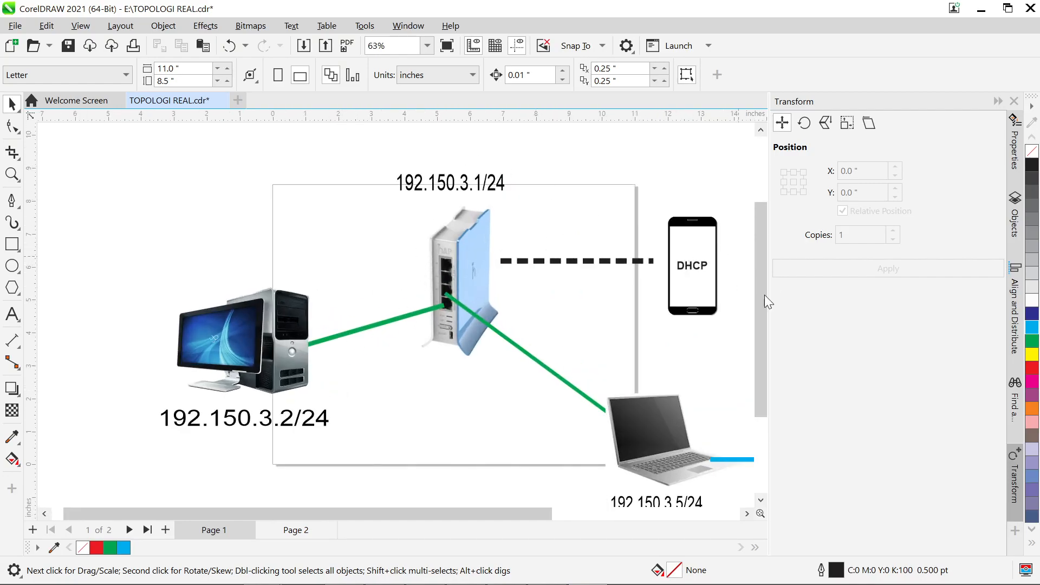
scroll(548, 240, down, 1)
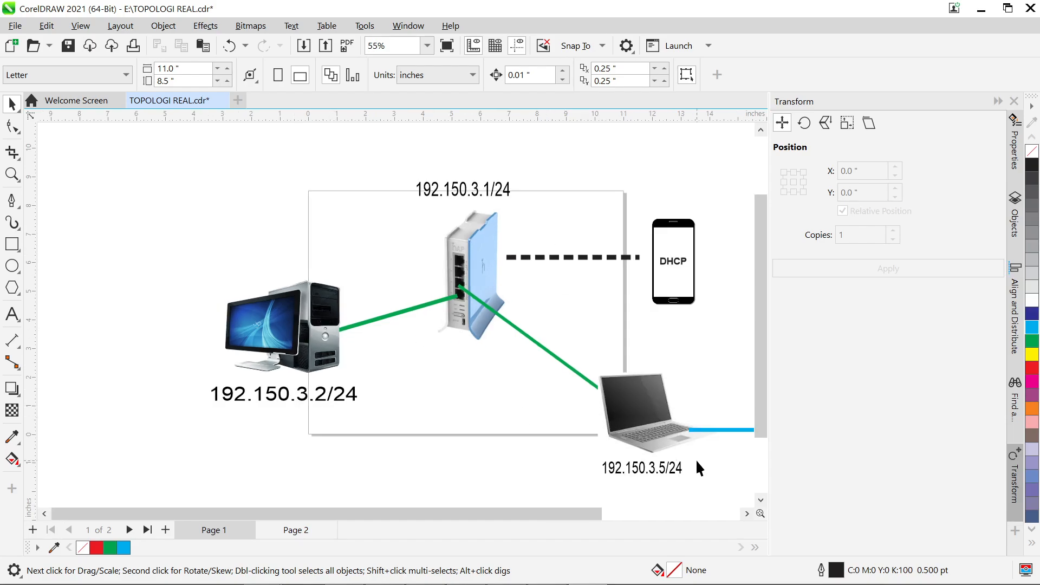
scroll(664, 286, up, 1)
scroll(623, 271, down, 2)
scroll(610, 267, up, 1)
scroll(494, 214, up, 2)
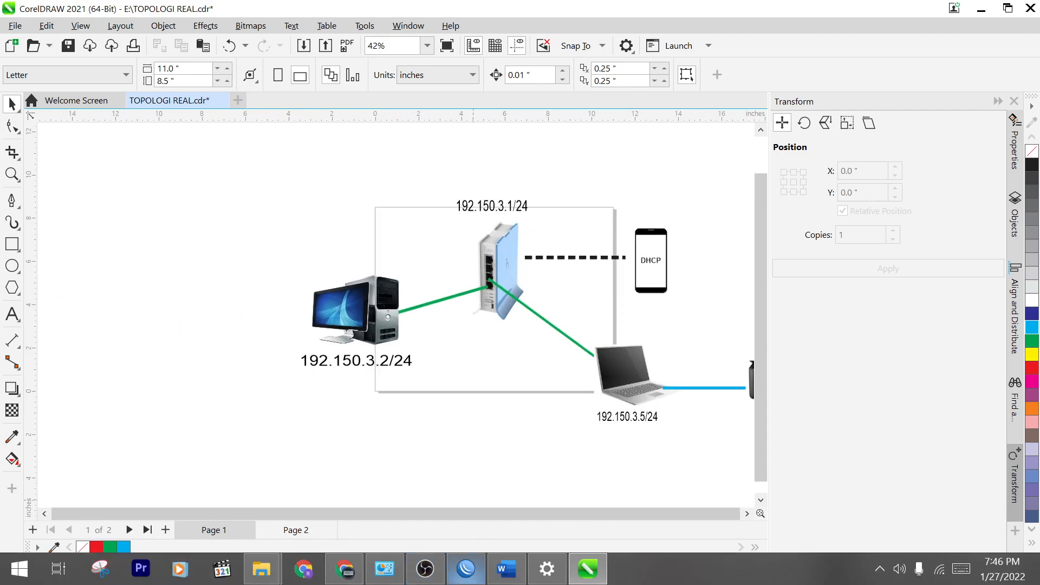
click(466, 568)
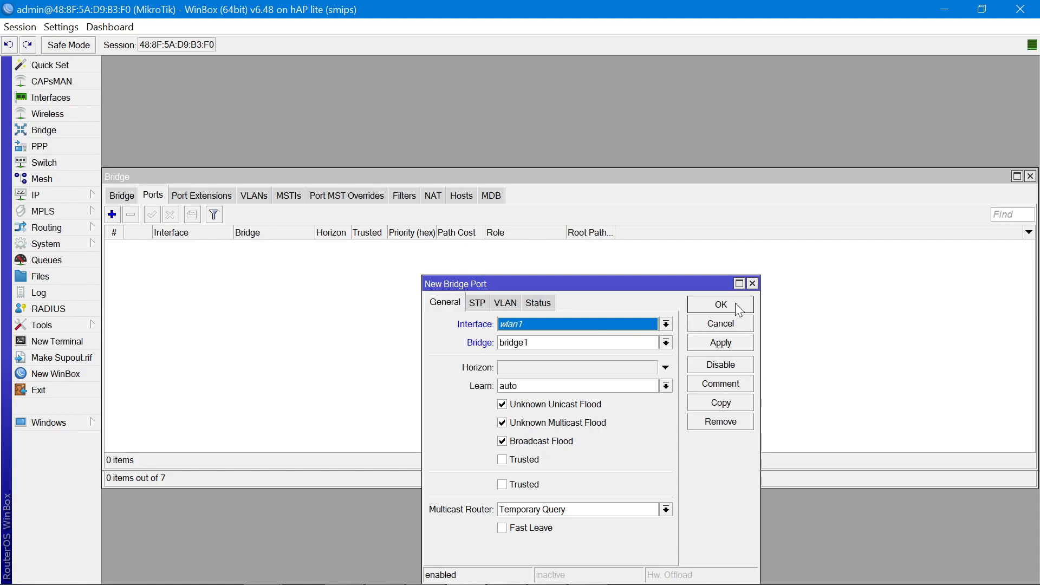
- Discard the open port entry and add wlan1 to bridge1 as a new bridge port
click(753, 283)
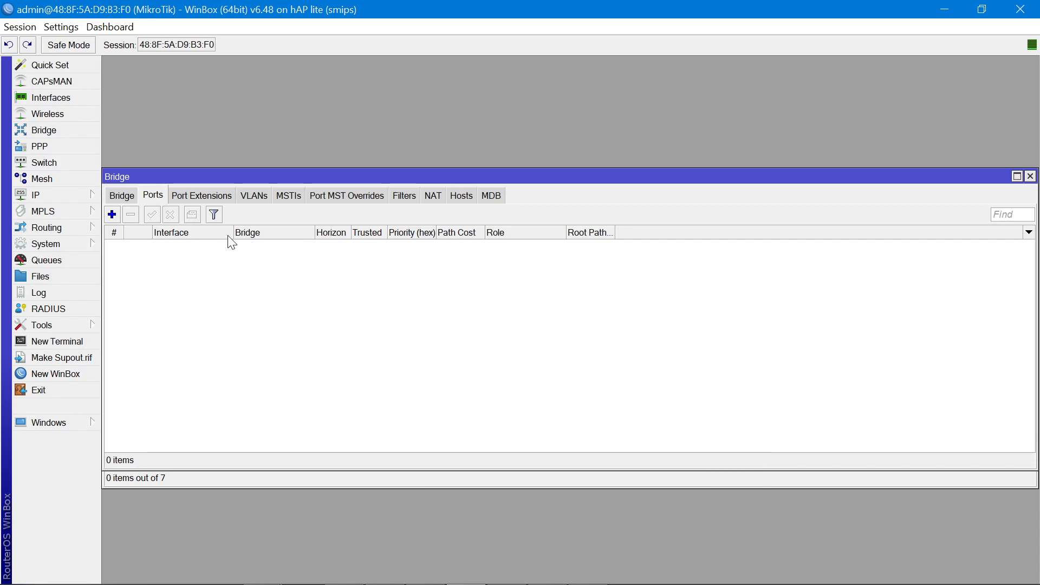
click(112, 214)
click(710, 346)
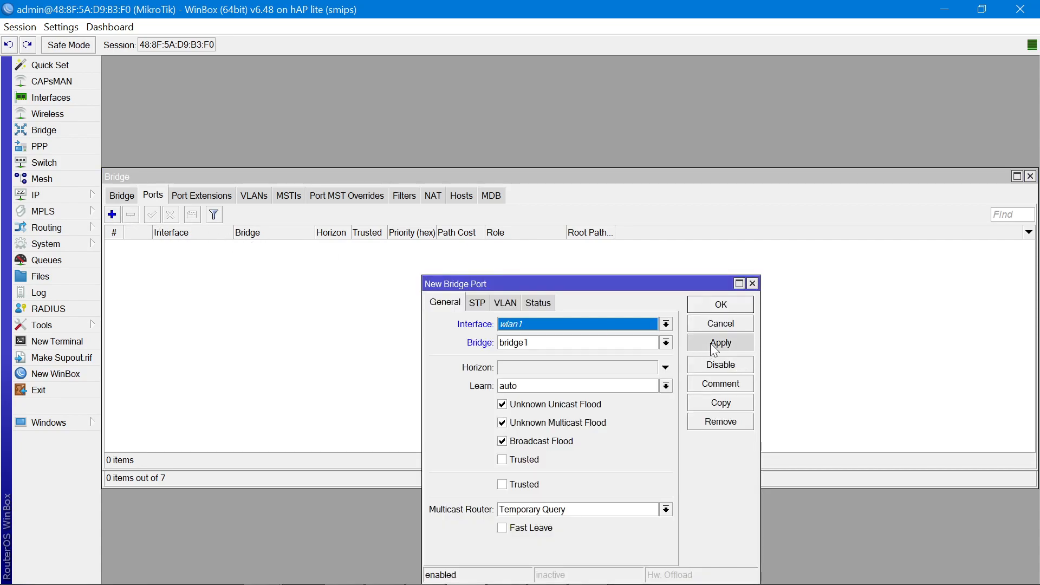
click(652, 325)
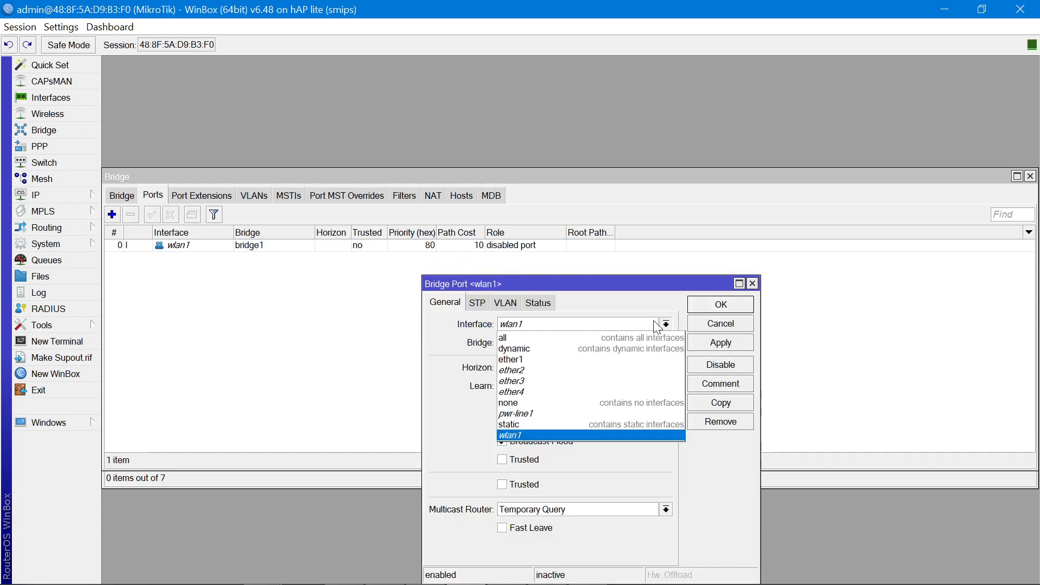
click(613, 359)
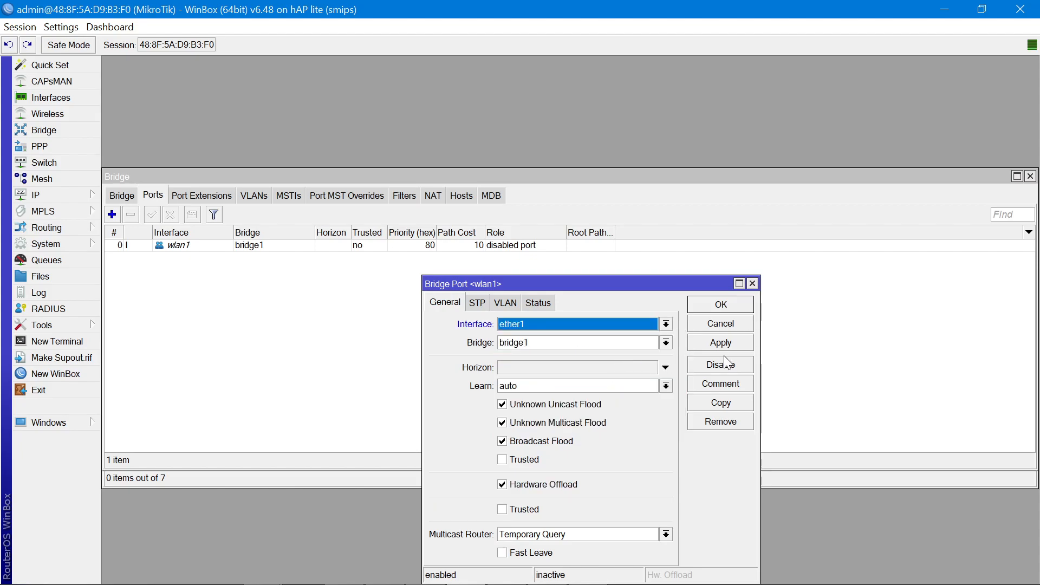
click(752, 284)
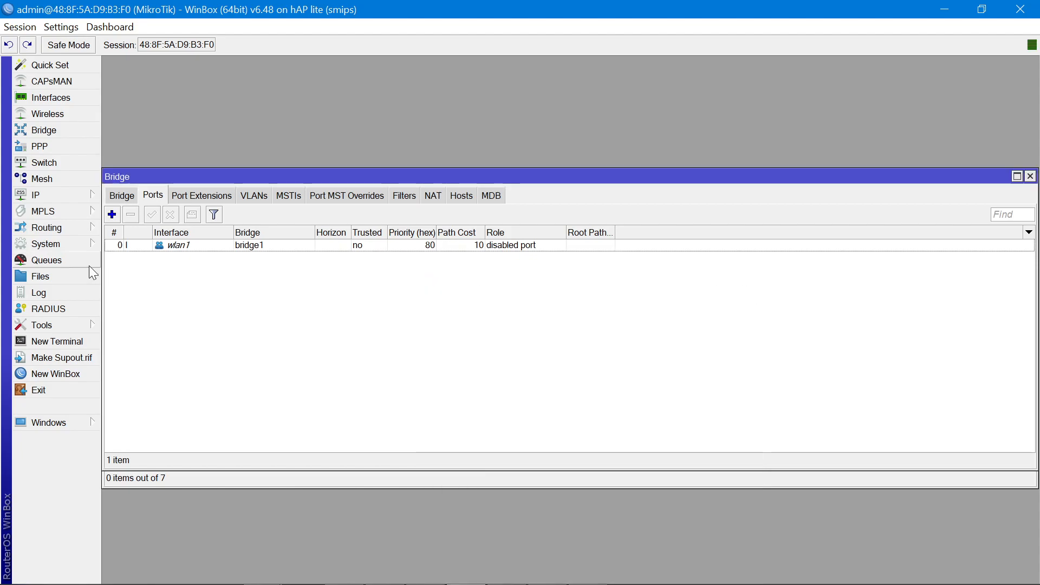
- Add ether1 to bridge1 as another bridge port
click(113, 215)
click(548, 328)
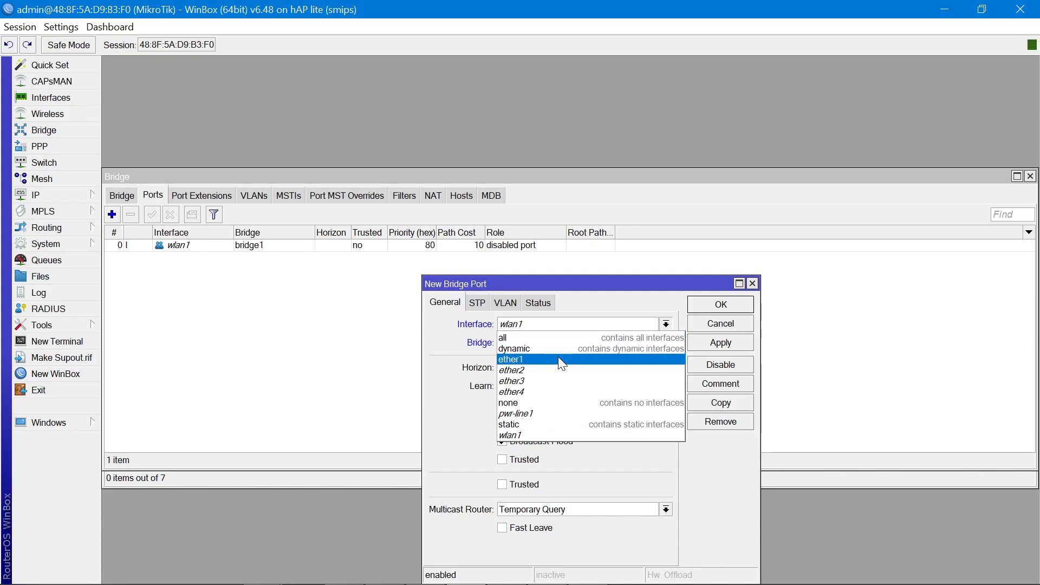
click(558, 356)
click(720, 347)
click(752, 284)
- Add ether2 to bridge1 as a further bridge port
click(112, 215)
click(611, 335)
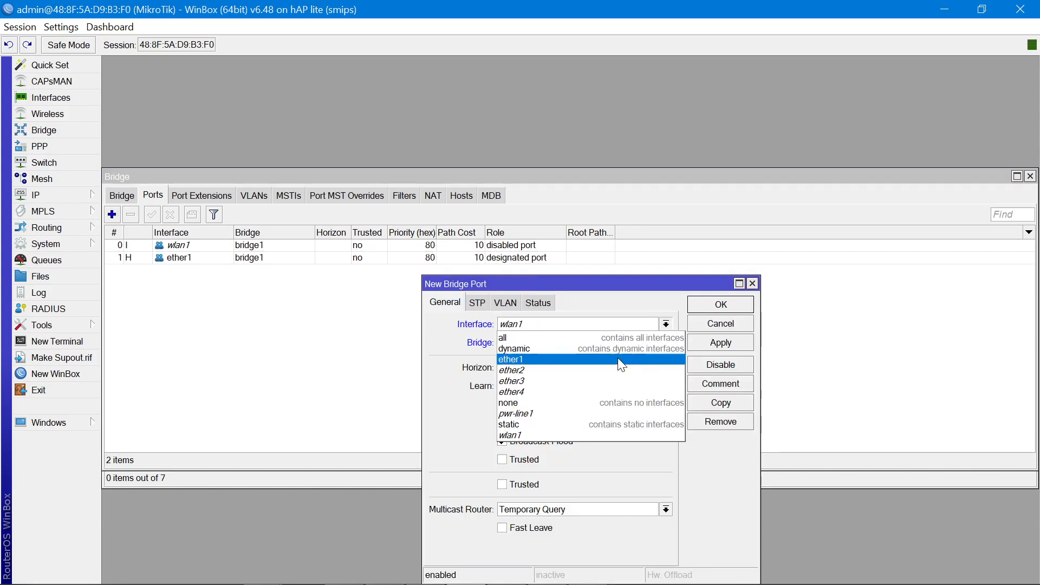
click(617, 368)
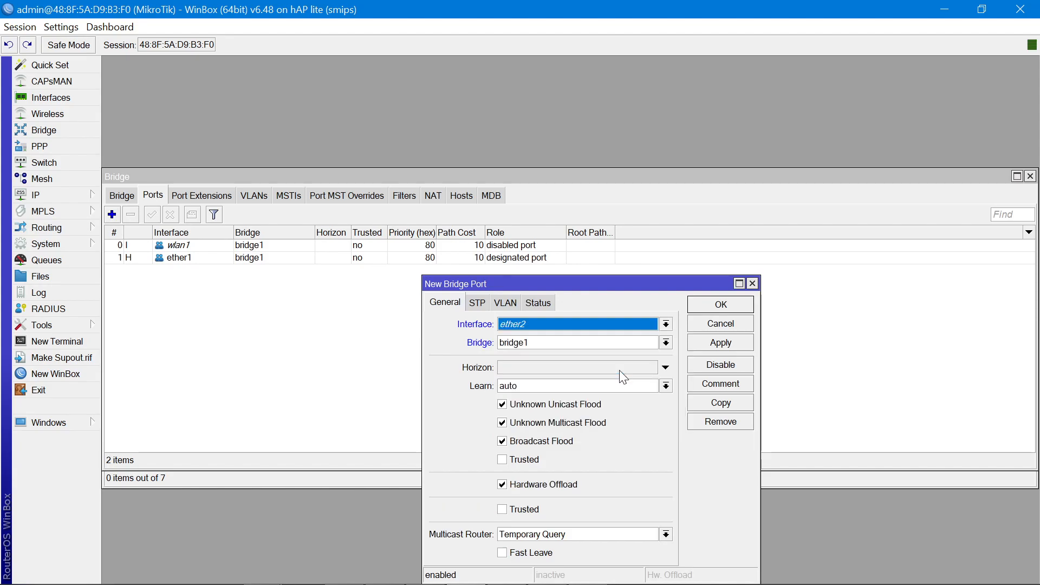
click(726, 344)
click(743, 306)
- Check the wlan1, ether1 and ether2 entries in the bridge port list
click(240, 271)
click(556, 334)
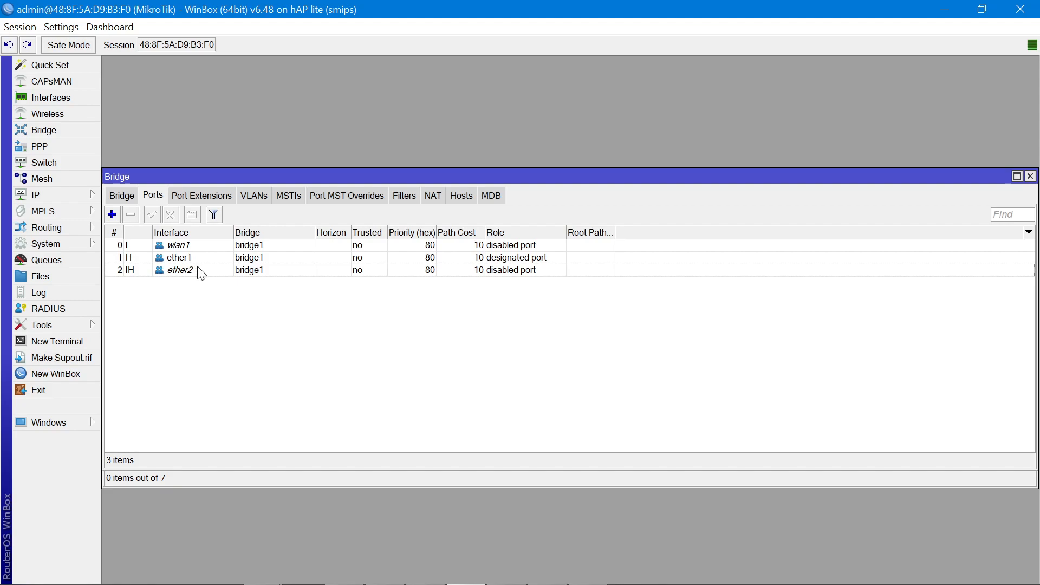
click(465, 271)
click(538, 283)
click(574, 247)
click(569, 257)
click(563, 270)
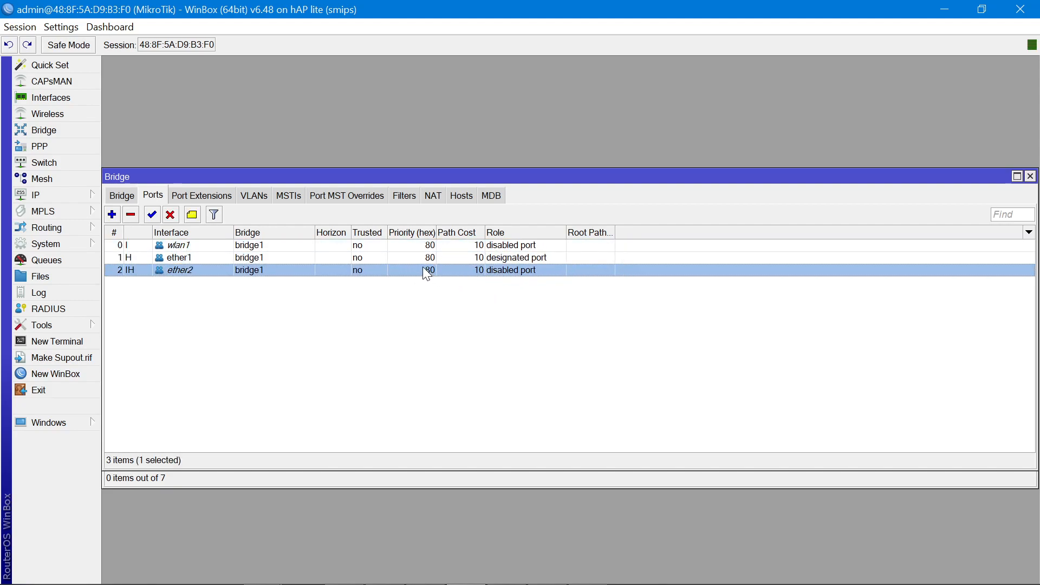
click(479, 328)
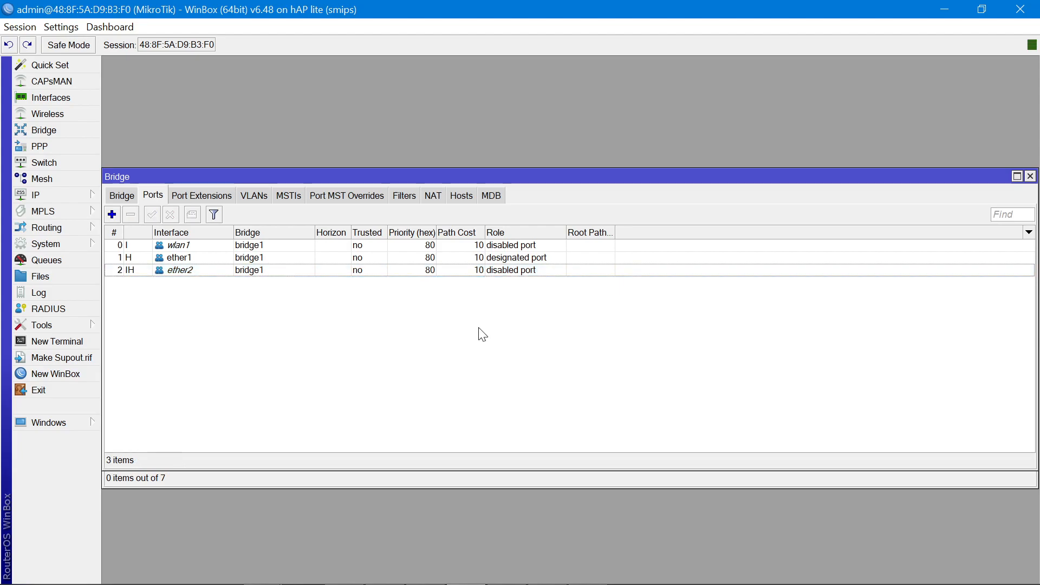
- Open the router's IP address list and start a new address entry
click(38, 201)
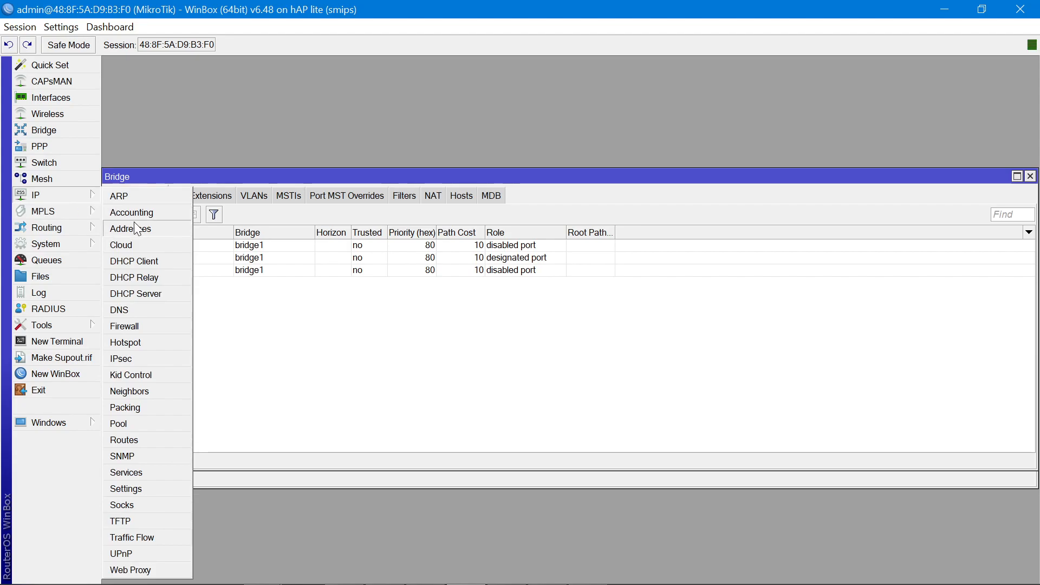
click(136, 228)
click(53, 198)
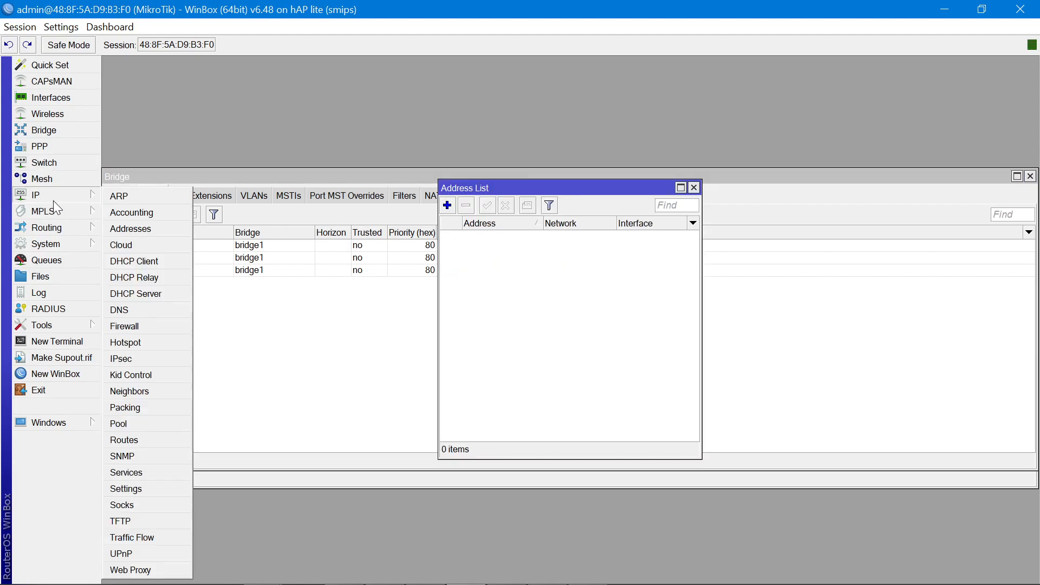
click(184, 231)
click(448, 205)
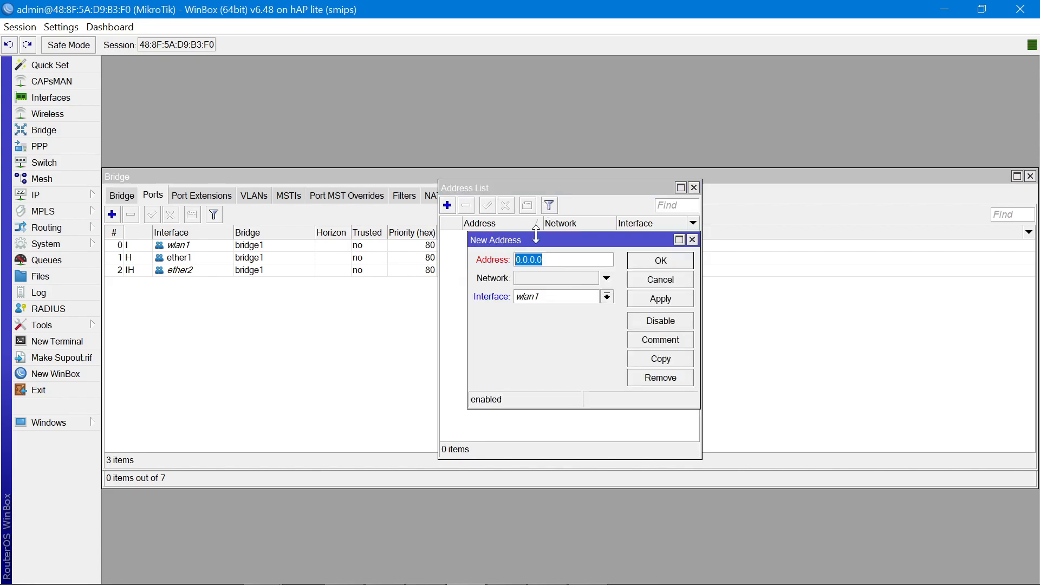
- Switch to the exam document in Word, look up and highlight PC 1's gateway address, and return to WinBox
mouse_move(429, 580)
click(492, 575)
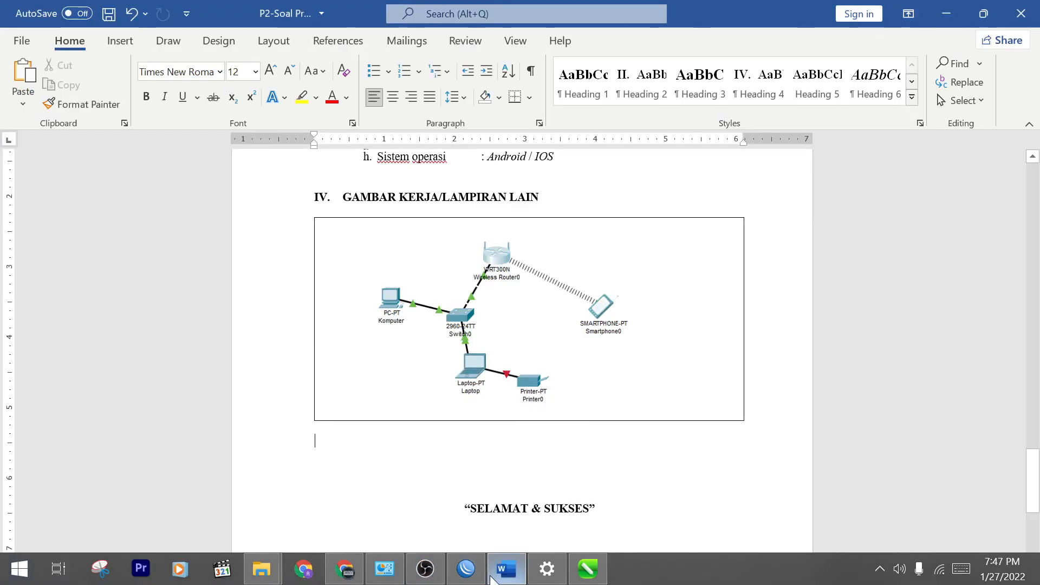
scroll(522, 352, up, 15)
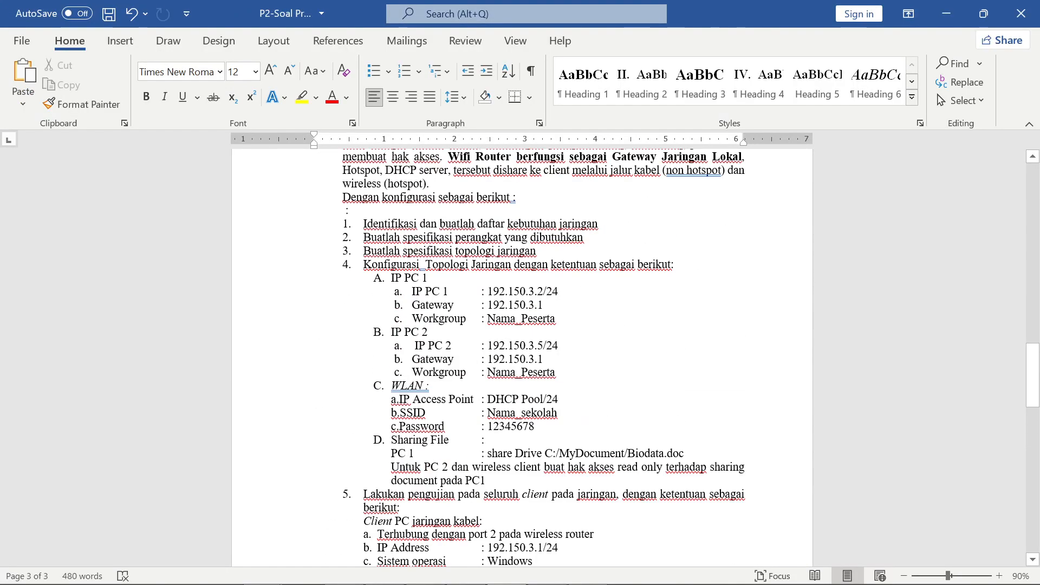
scroll(522, 352, up, 2)
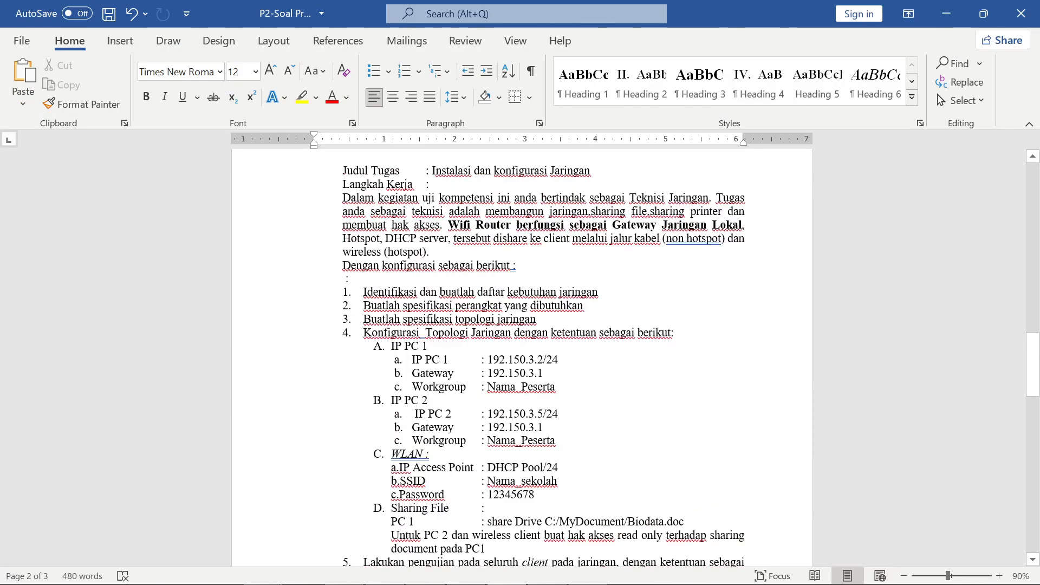
drag(487, 372, 543, 373)
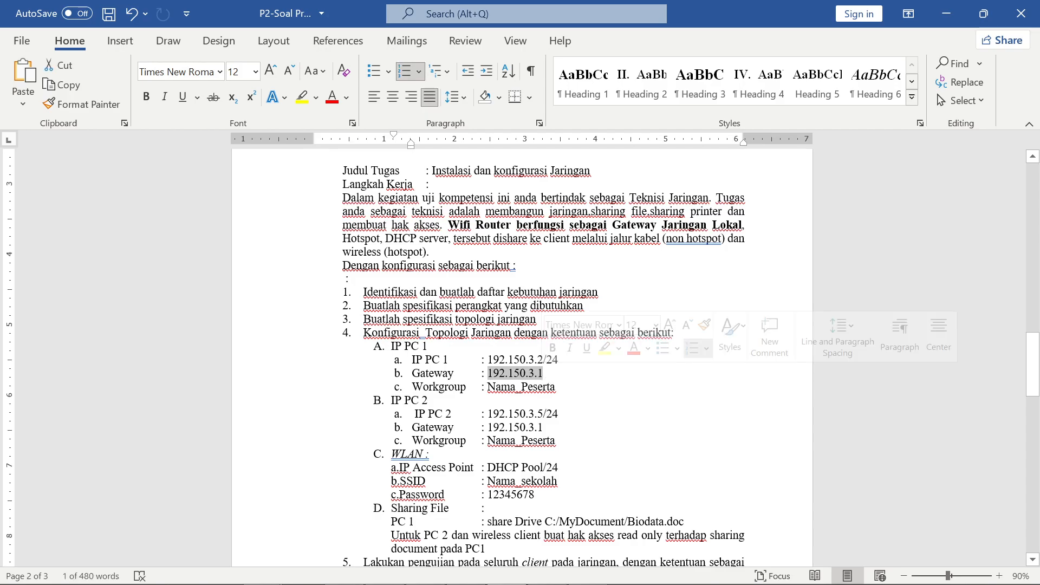
click(547, 573)
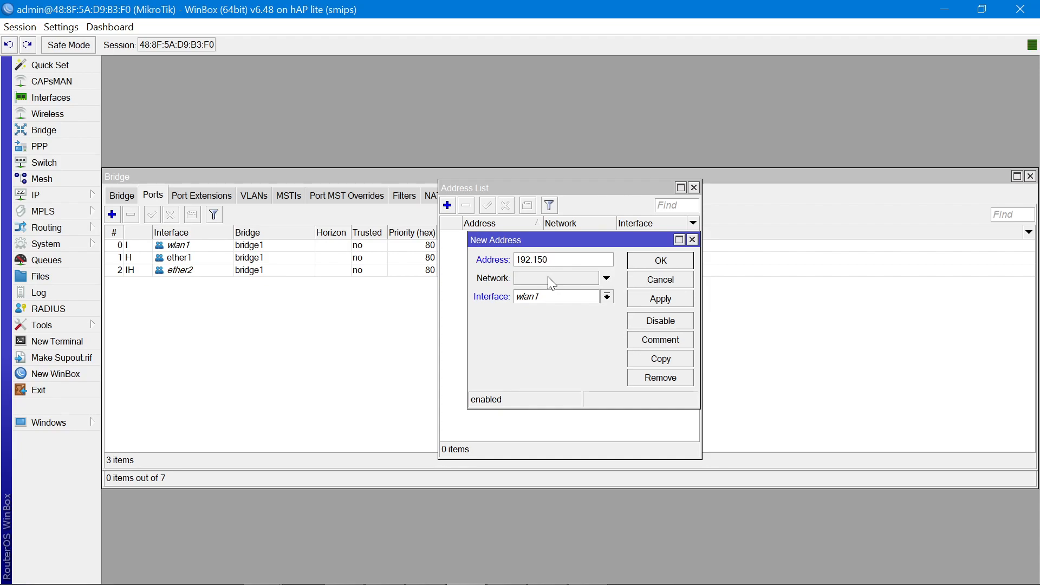
- Enter 192.150.3.1/24 as the new address on interface wlan1 and save the entry
text(33)
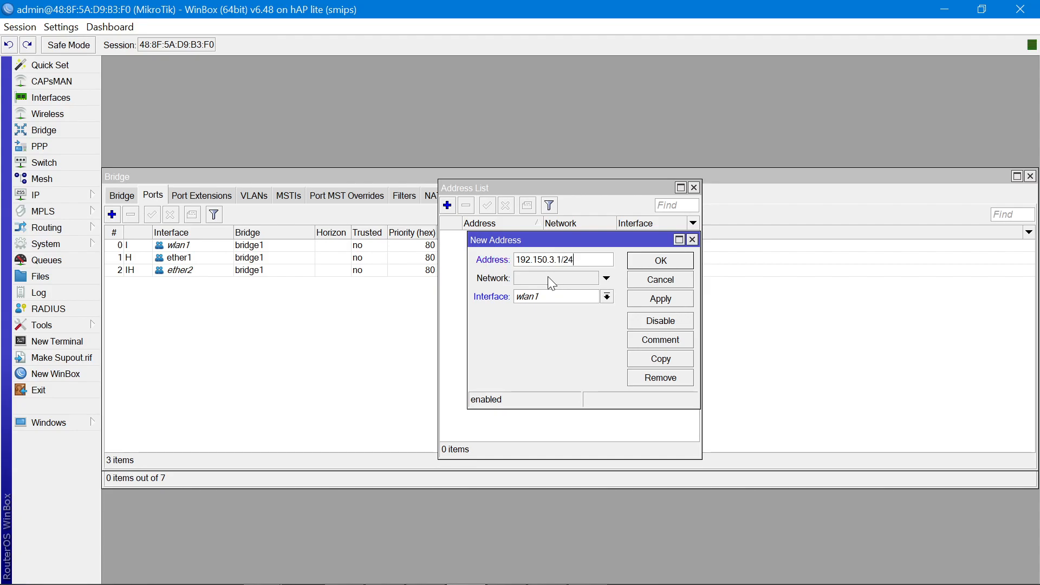
click(679, 298)
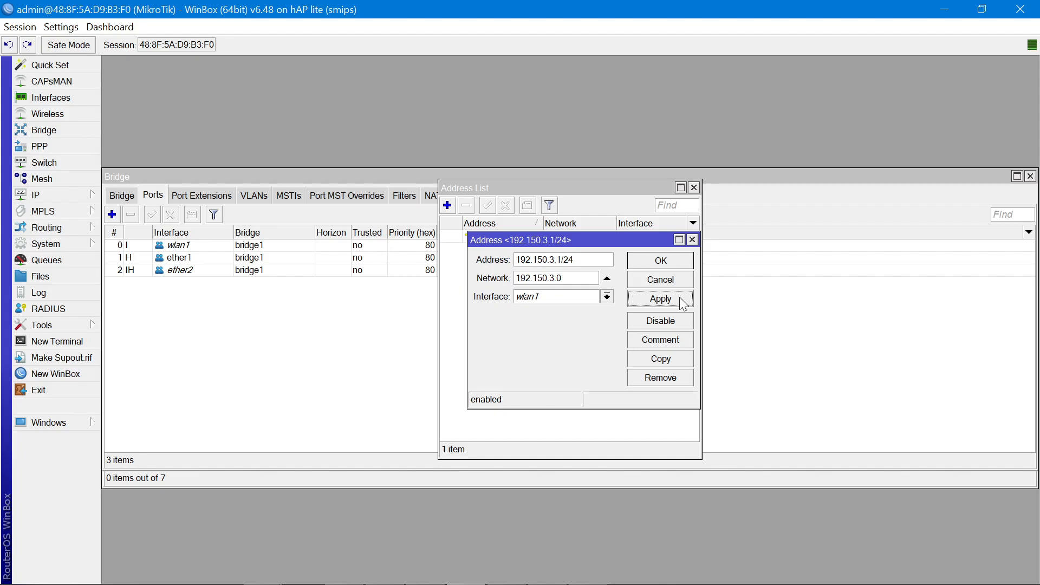
click(679, 261)
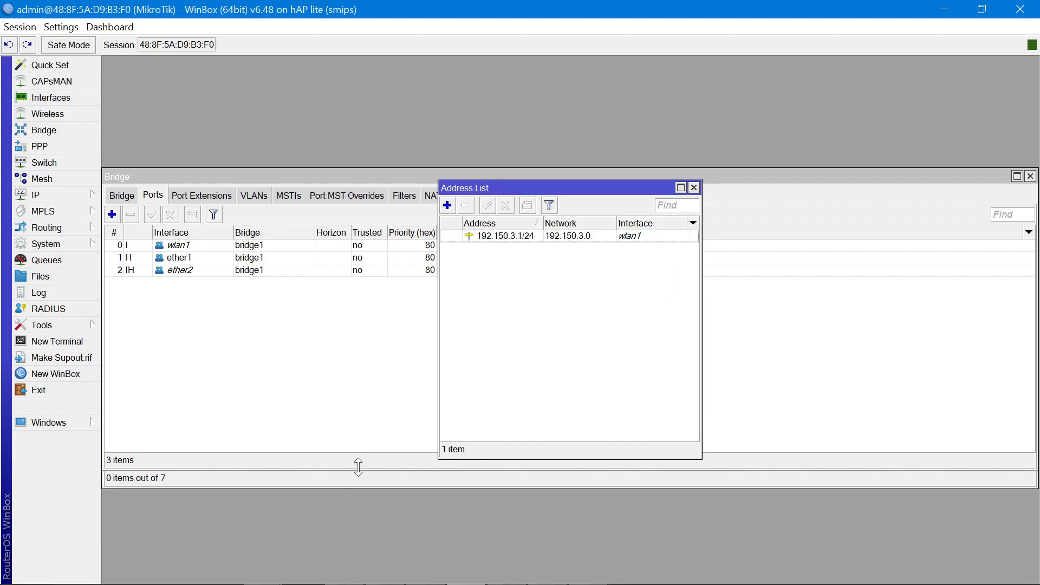
- Check the exam's IP and WLAN requirements in Word and return to WinBox
click(507, 569)
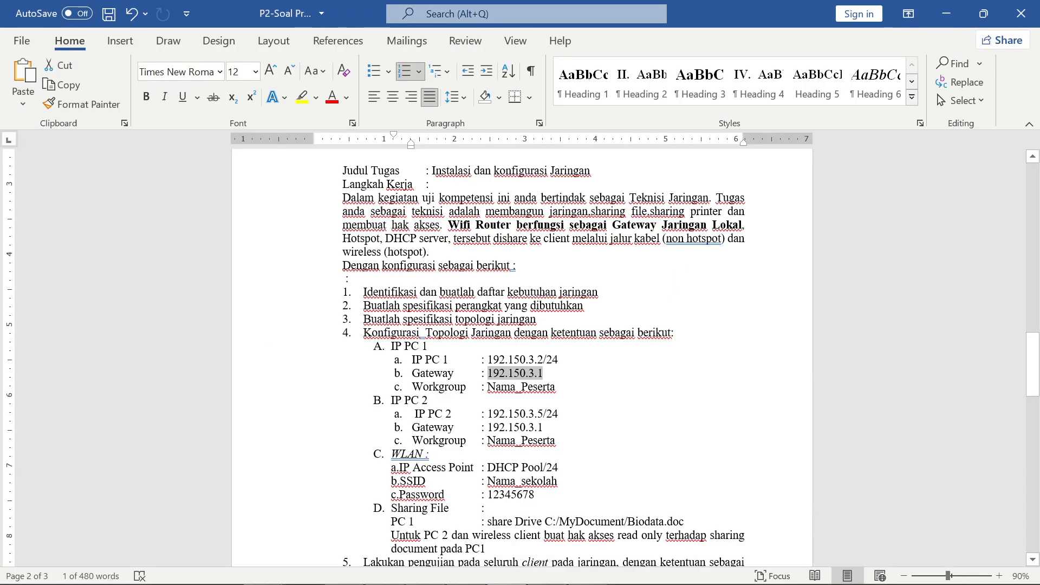
mouse_move(552, 579)
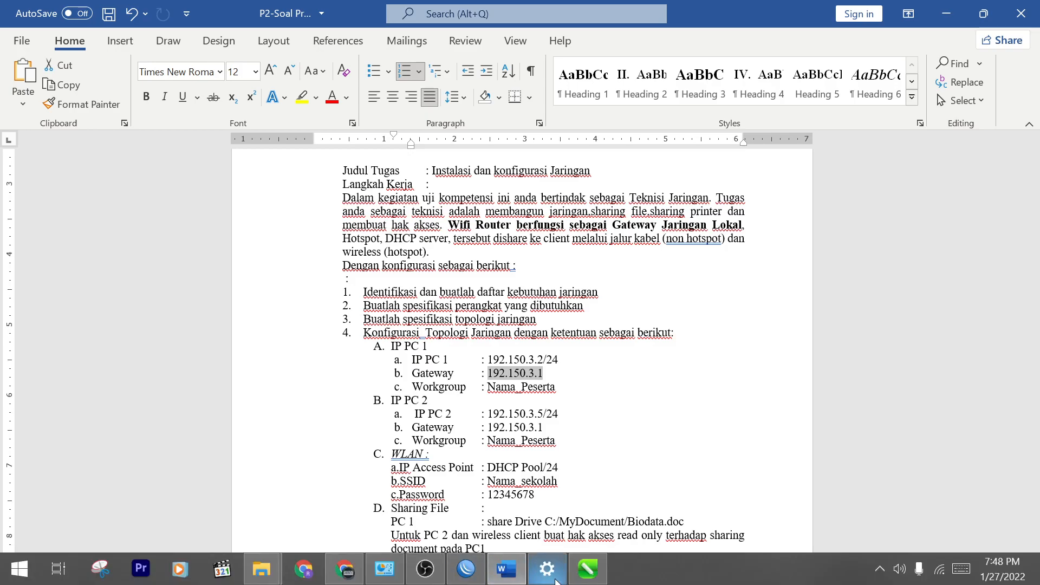
click(510, 574)
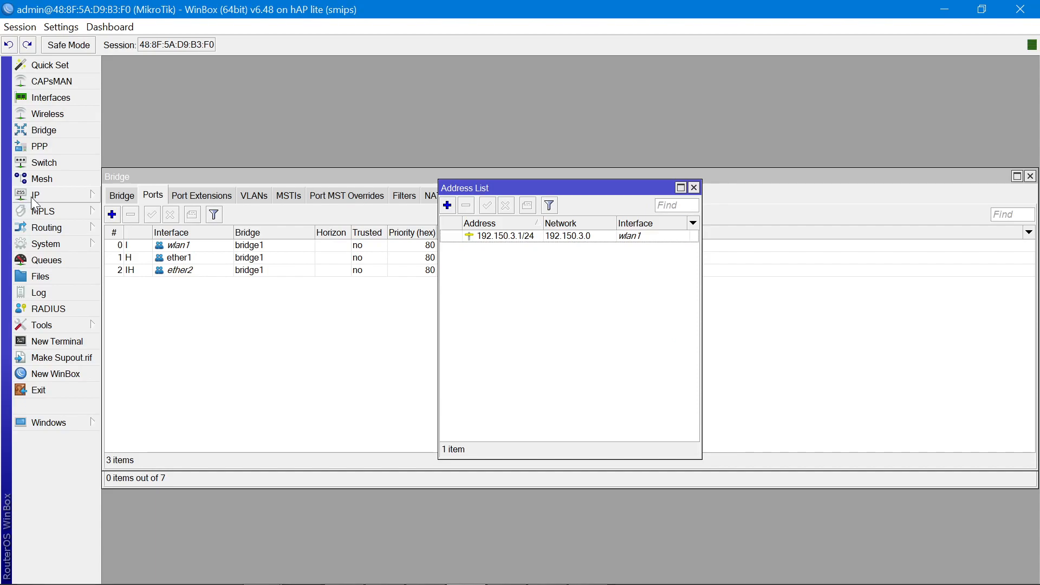
- Open the wireless interface table and enable wlan1
click(54, 114)
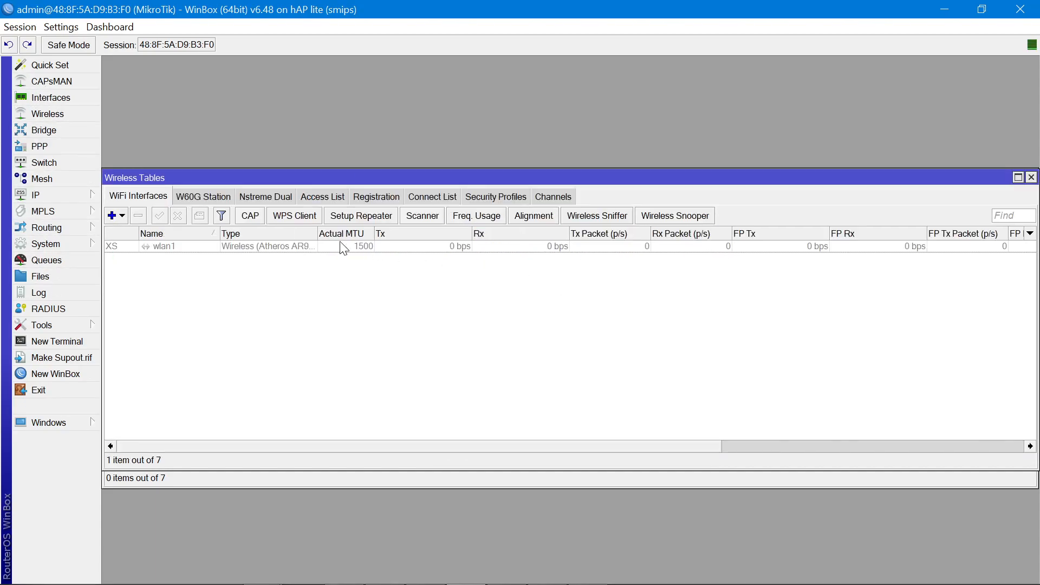
click(272, 247)
click(160, 215)
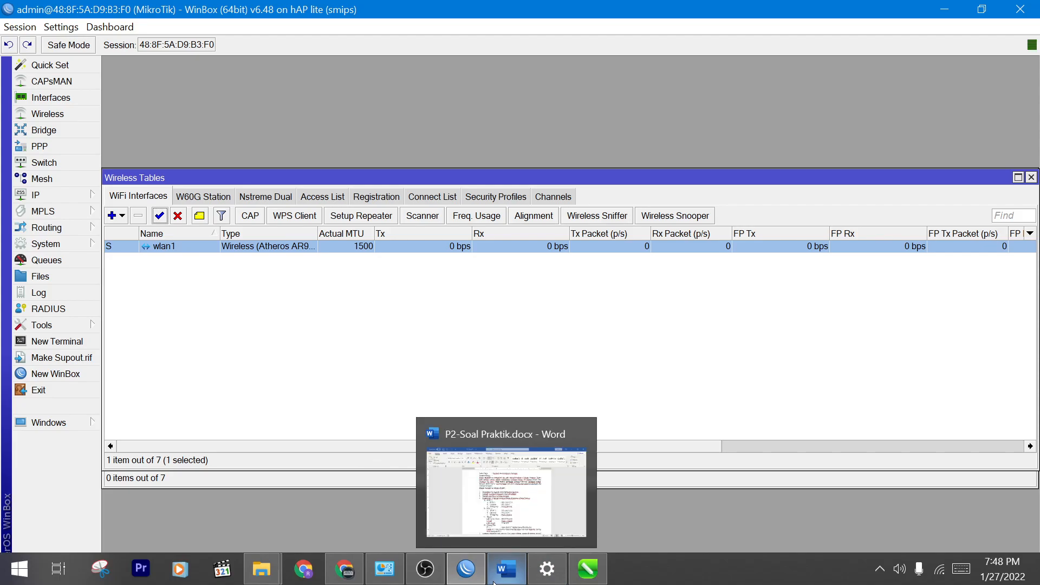
- Review the WLAN requirements for access point IP, SSID and password in the Word exam document, and return to WinBox
click(507, 569)
scroll(541, 358, down, 2)
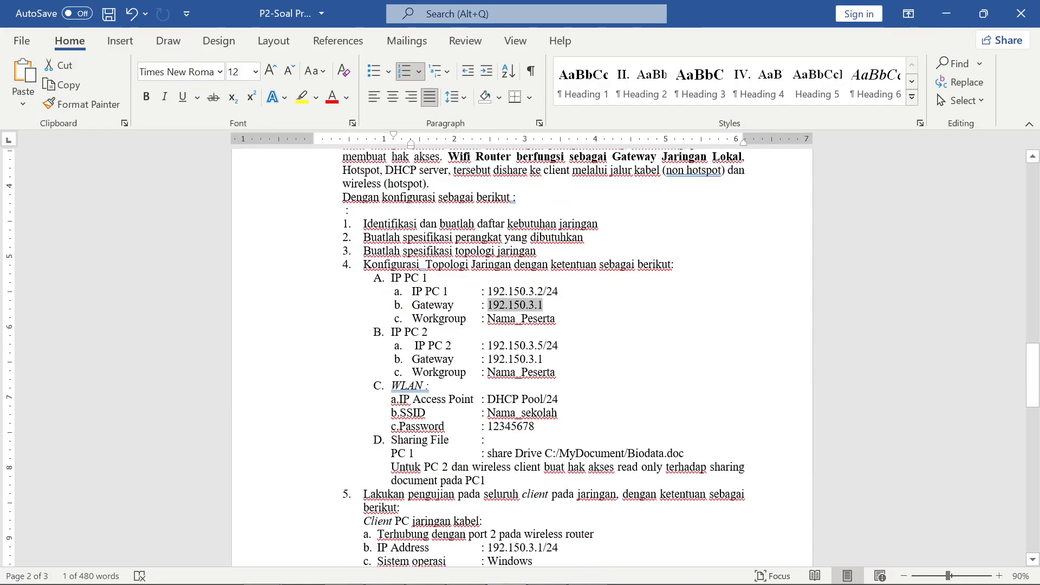
click(518, 392)
drag(534, 392, 510, 392)
click(528, 405)
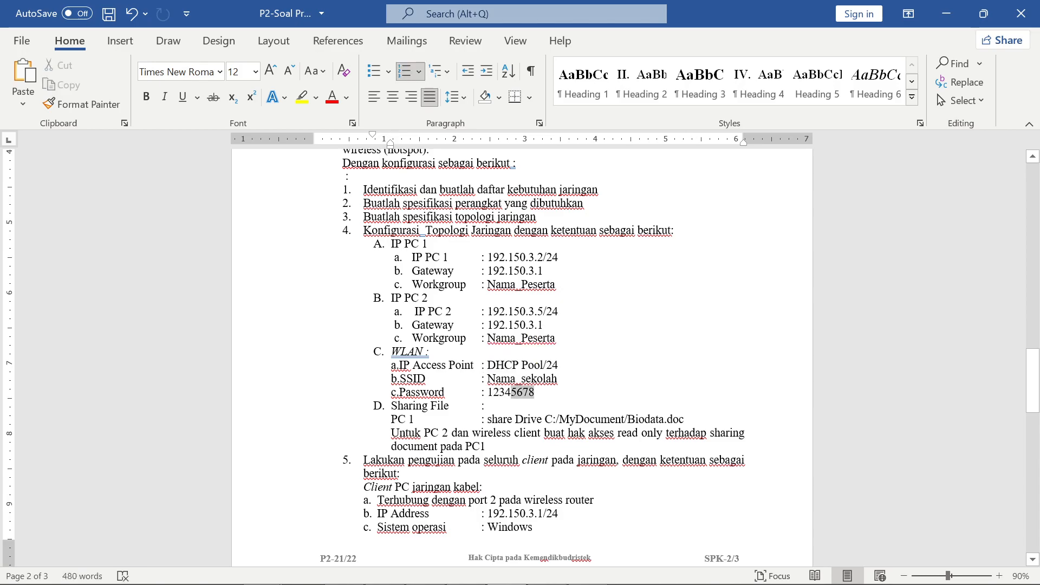
click(571, 393)
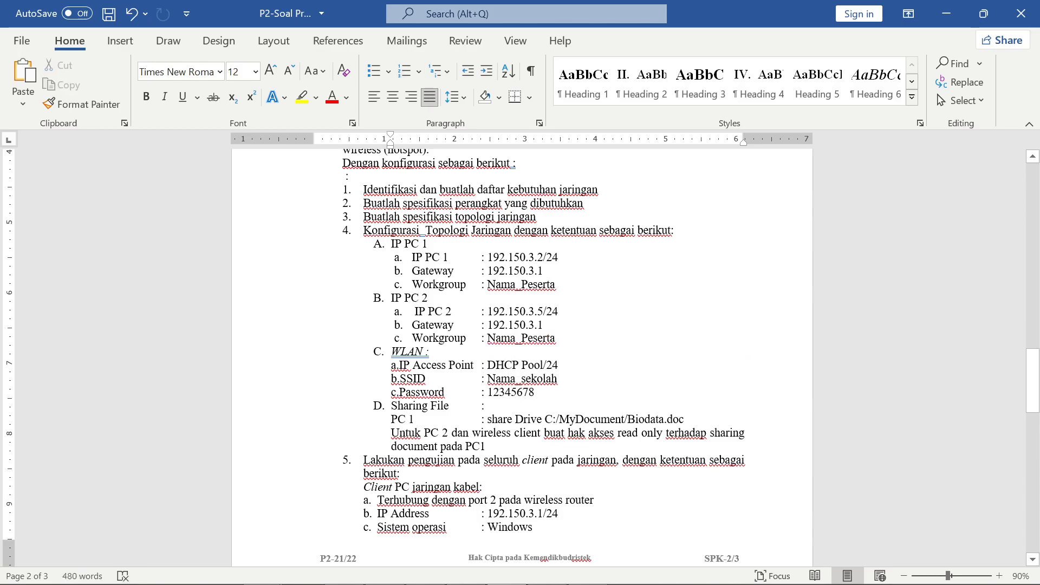
click(509, 573)
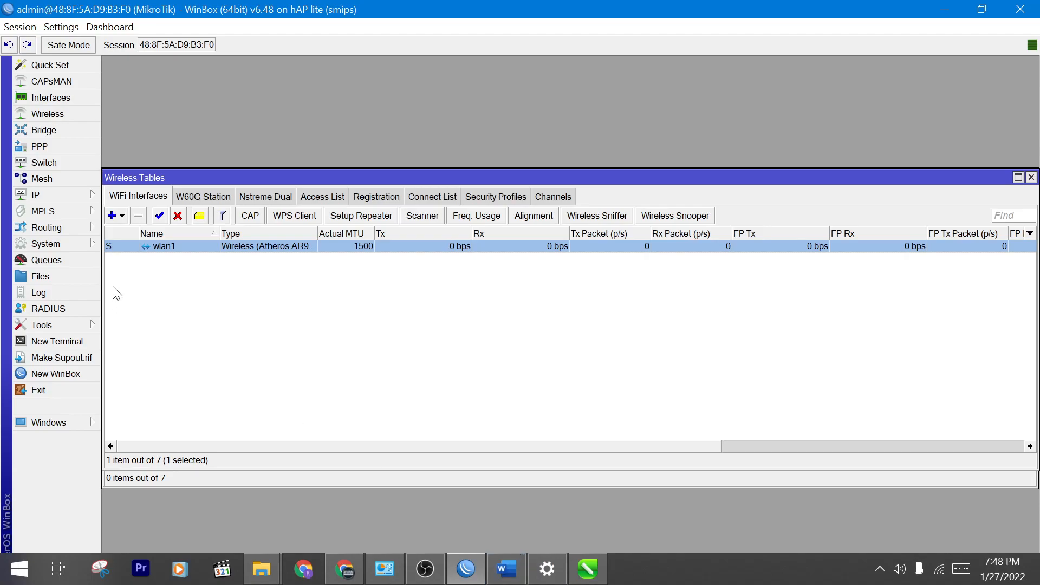
- Open the wlan1 interface's wireless settings and set its mode to ap bridge
click(221, 274)
click(202, 251)
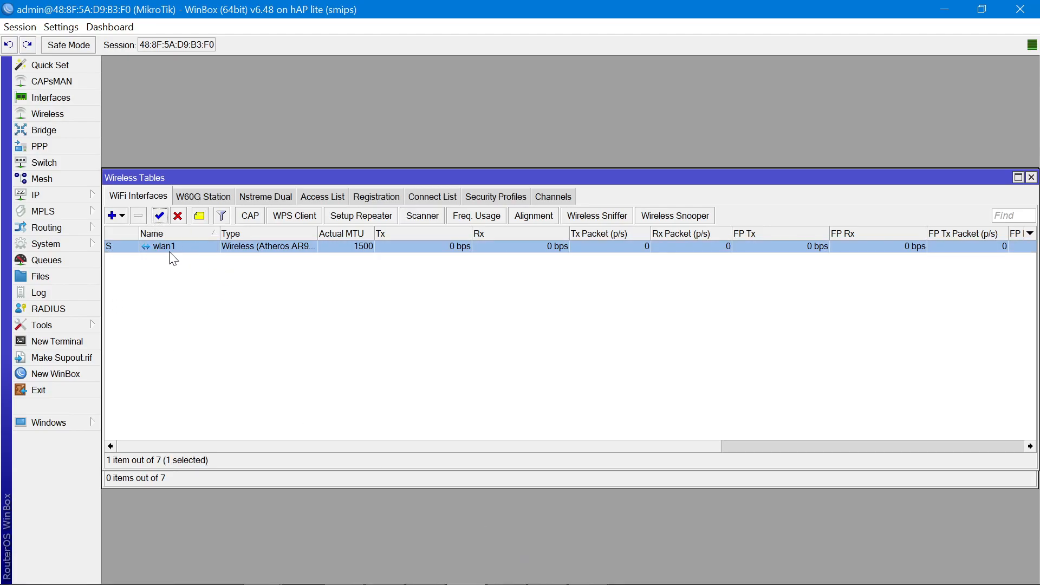
double_click(183, 245)
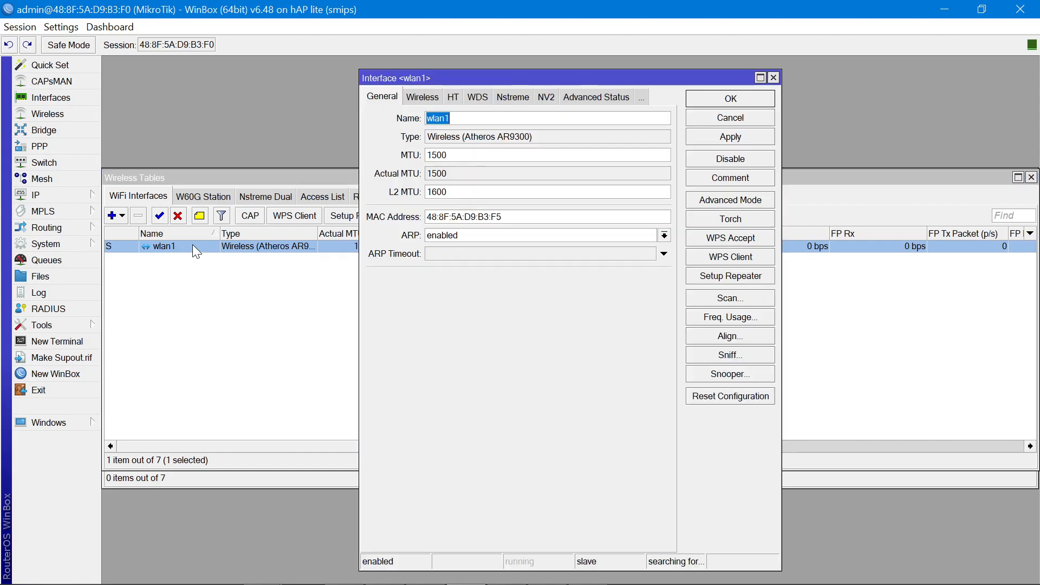
click(424, 102)
click(578, 119)
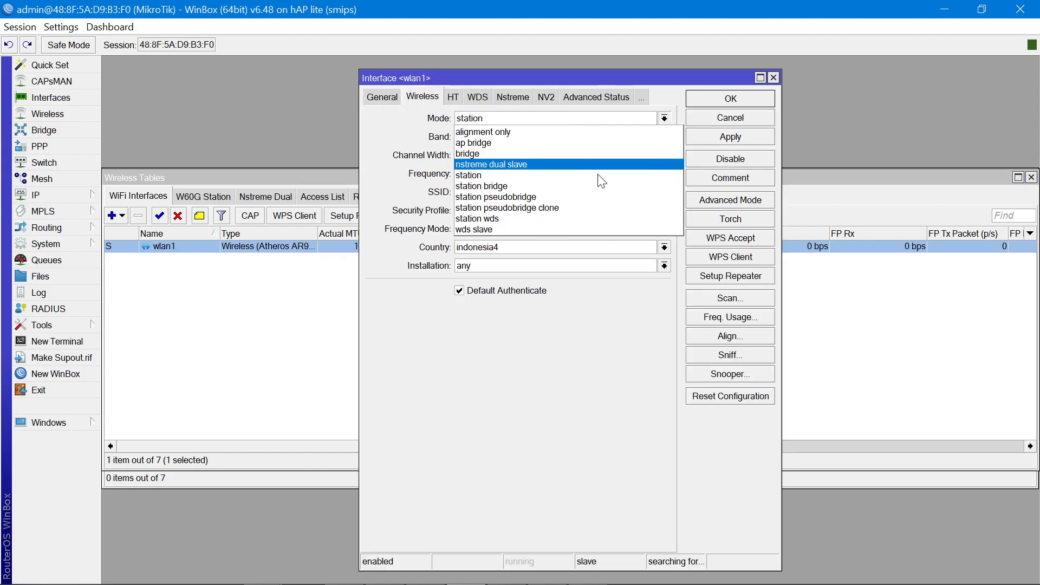
click(641, 143)
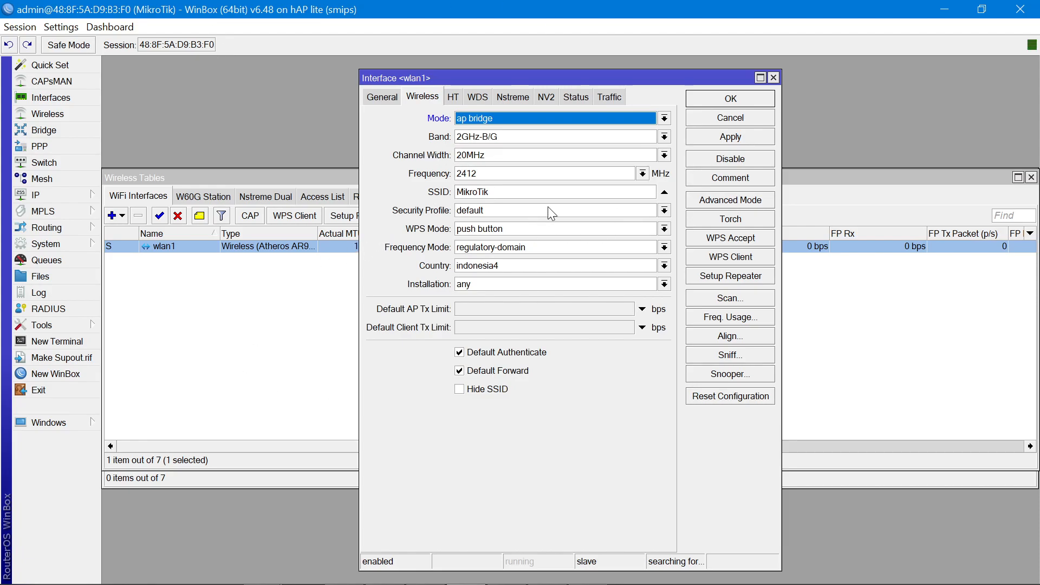
- Set the SSID of wlan1 to SMK_Taman_Karya_Subah and save the interface settings
double_click(482, 192)
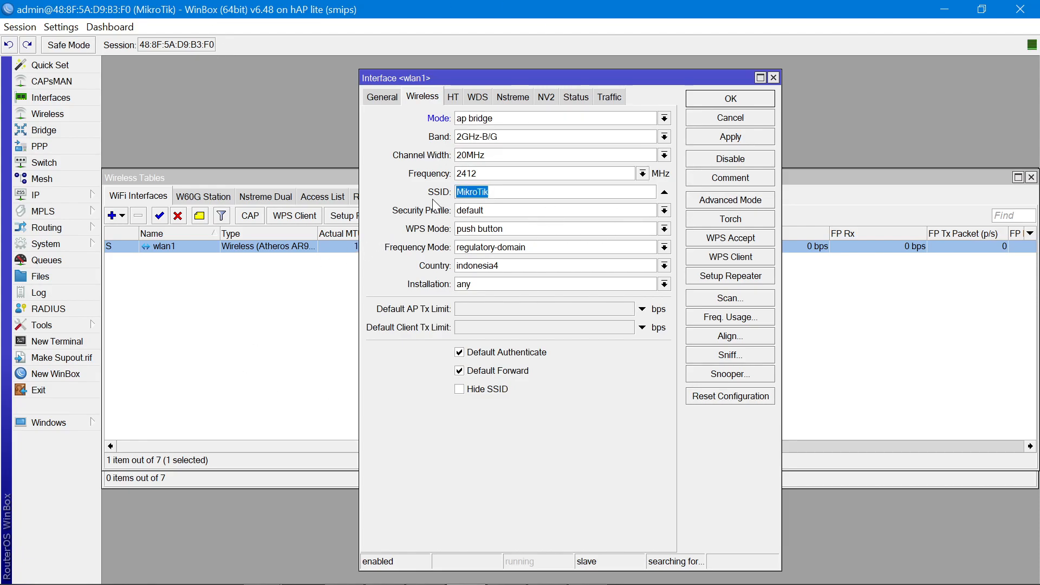
text(sMK_Taman)
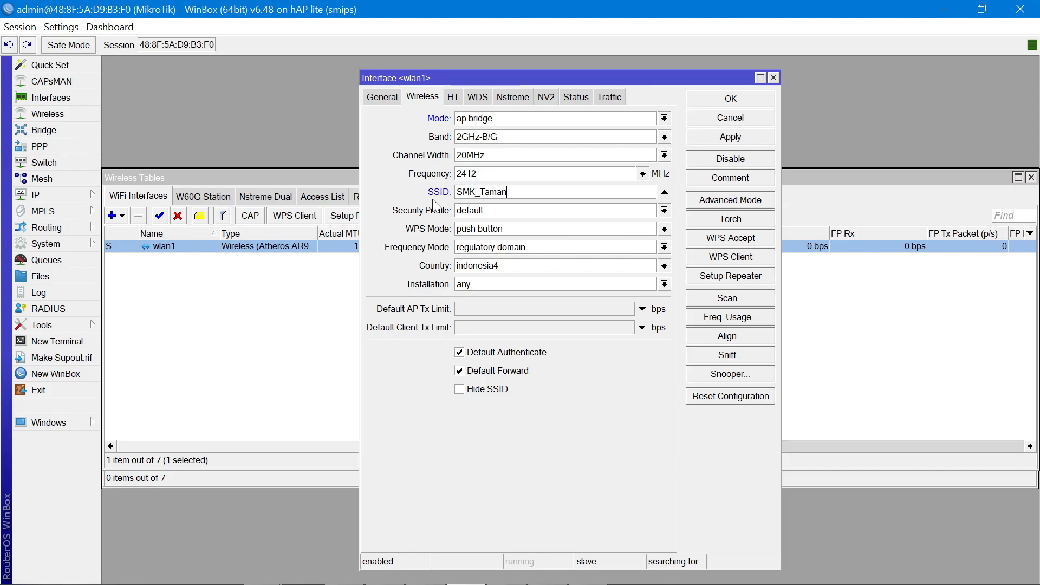
text(_Karya_Subah)
click(710, 139)
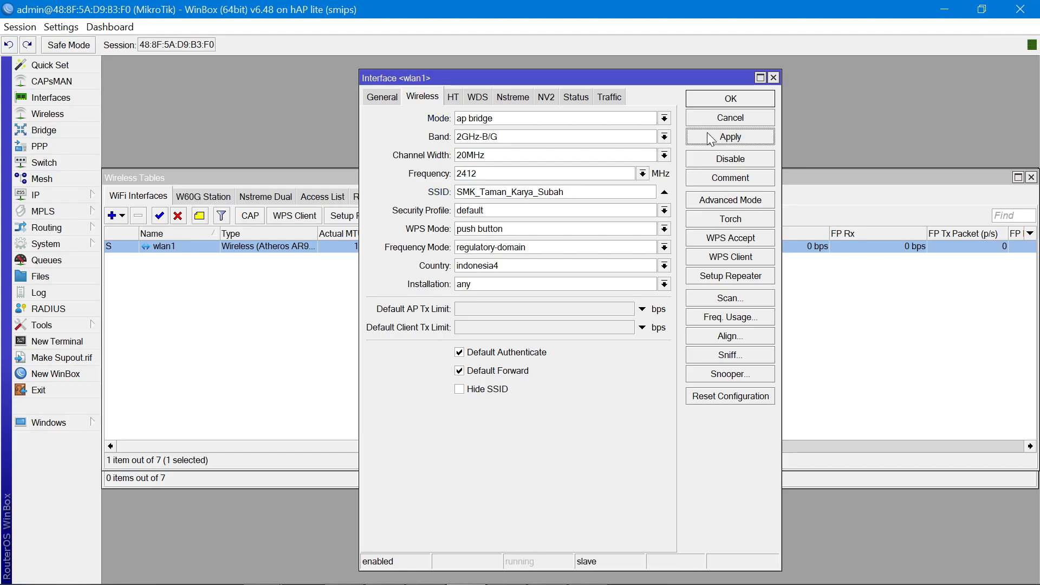
click(729, 100)
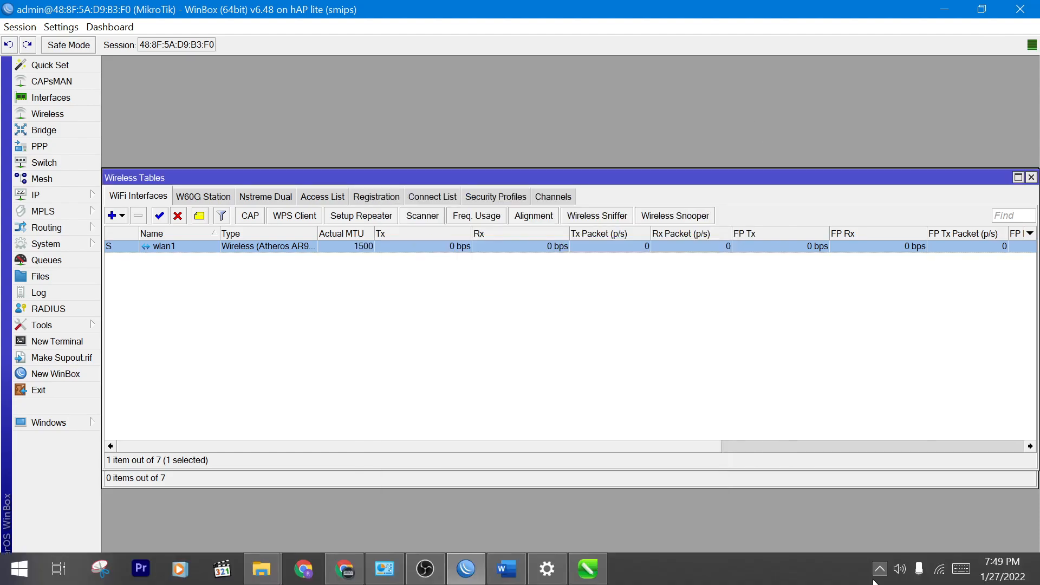
- Check the Windows Wi-Fi network list for the SMK_Taman_Karya_Subah access point and return to WinBox
click(938, 579)
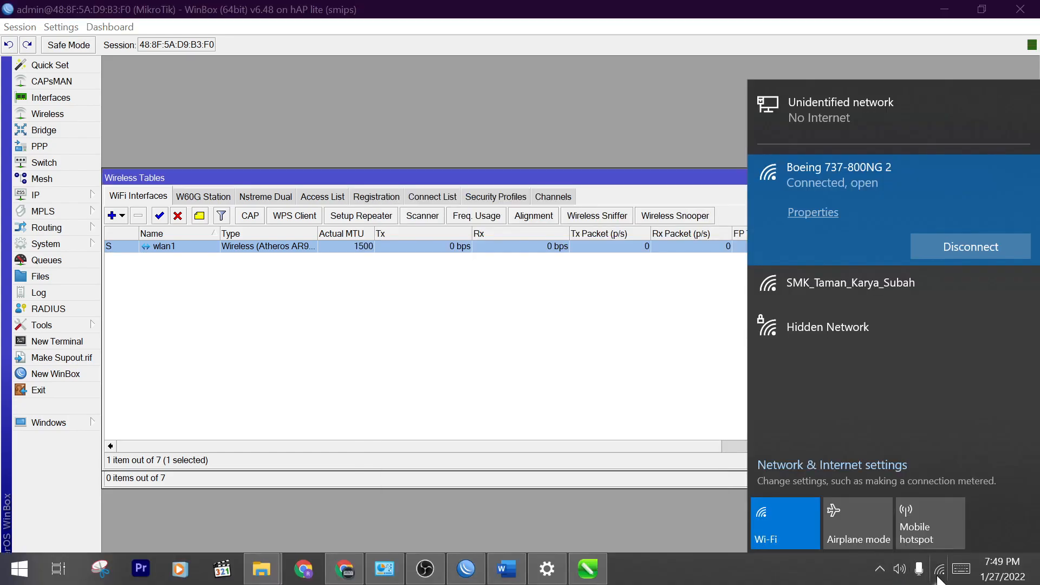
click(654, 325)
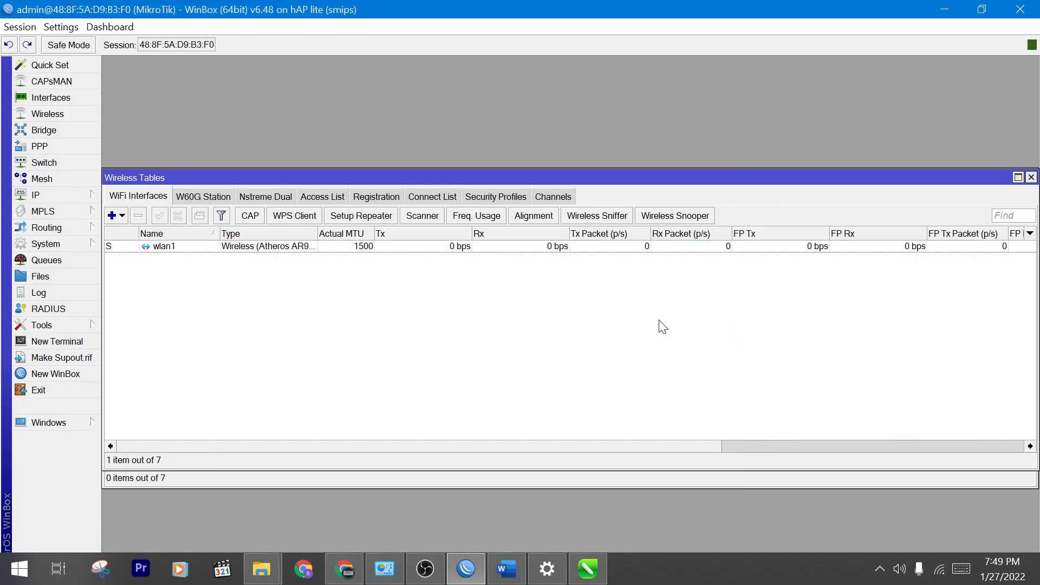
click(940, 577)
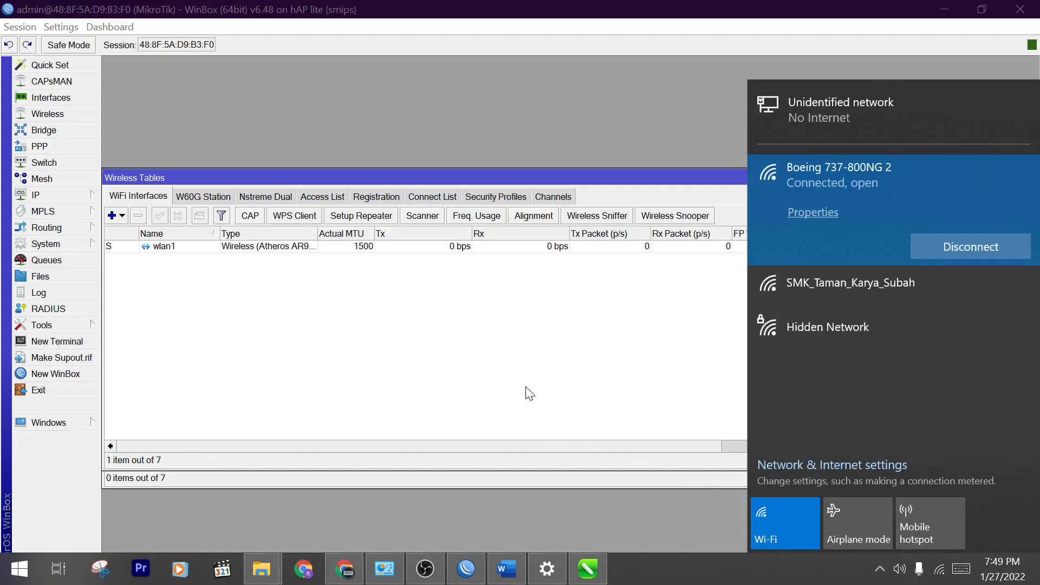
click(637, 395)
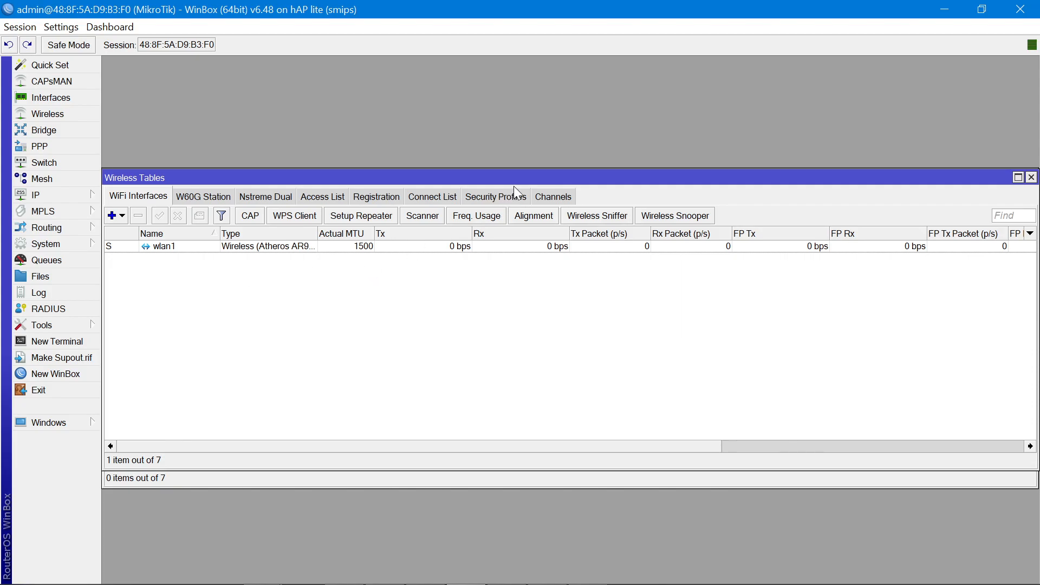
- Create a wireless security profile named password with dynamic keys mode and WPA PSK and WPA2 PSK authentication
click(515, 201)
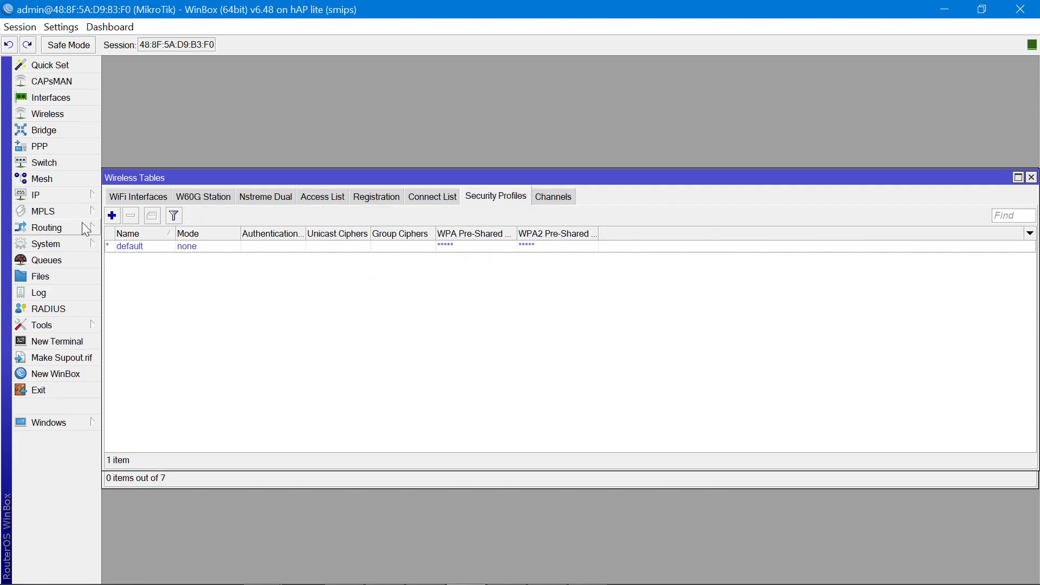
click(112, 216)
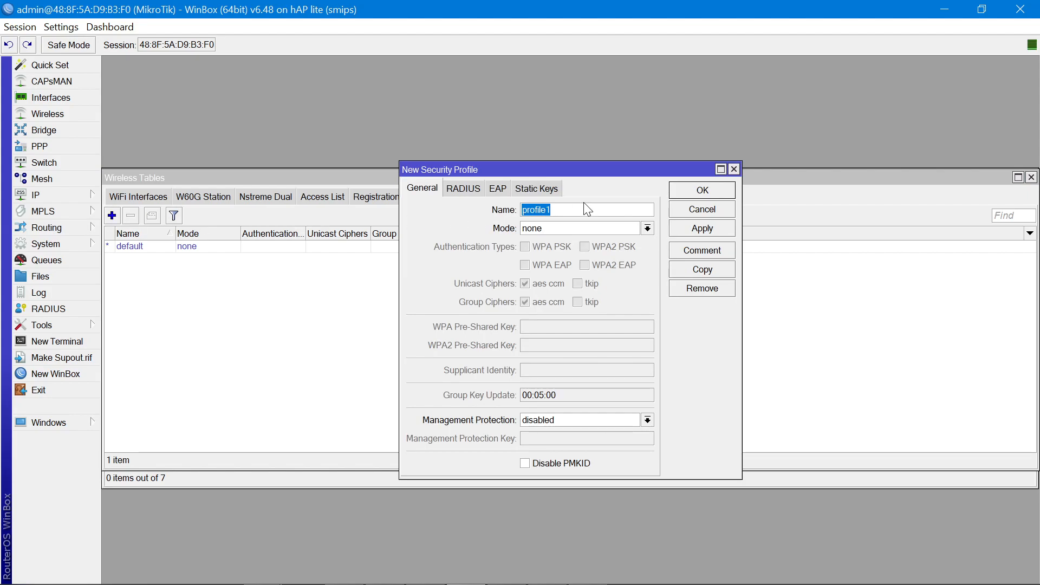
text(password)
click(589, 230)
click(591, 243)
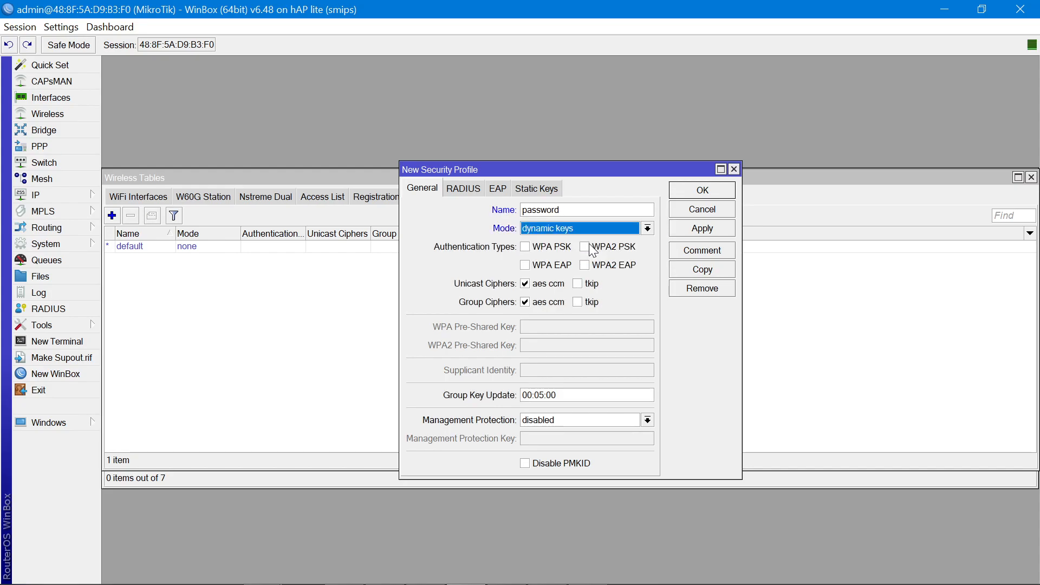
click(545, 250)
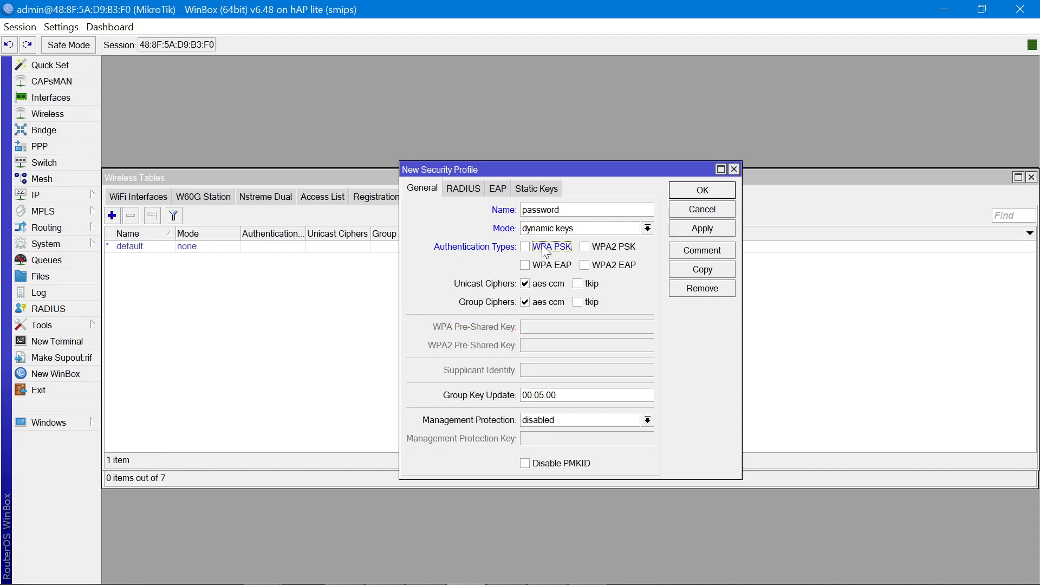
click(604, 248)
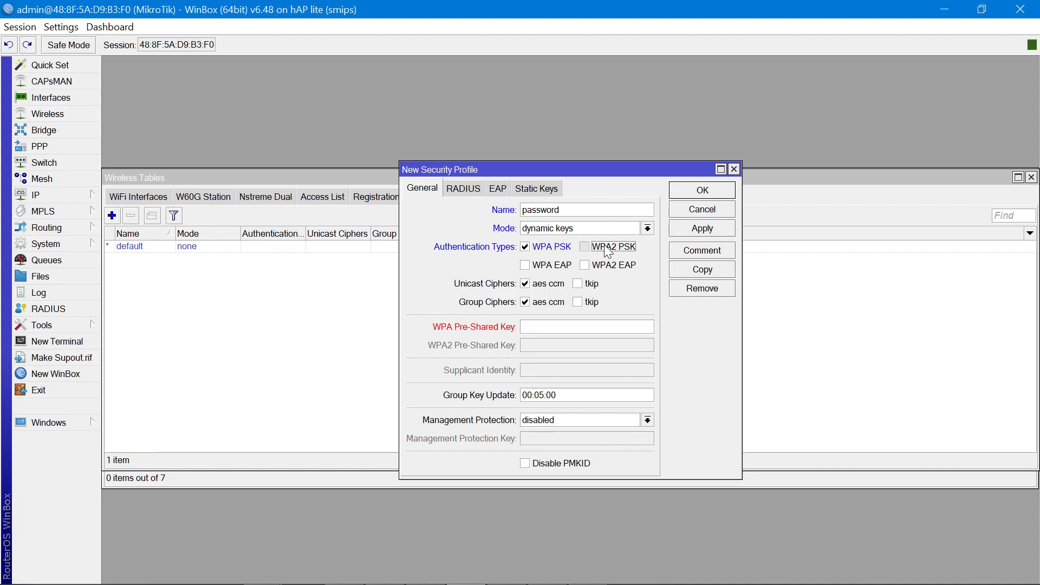
click(550, 265)
click(556, 265)
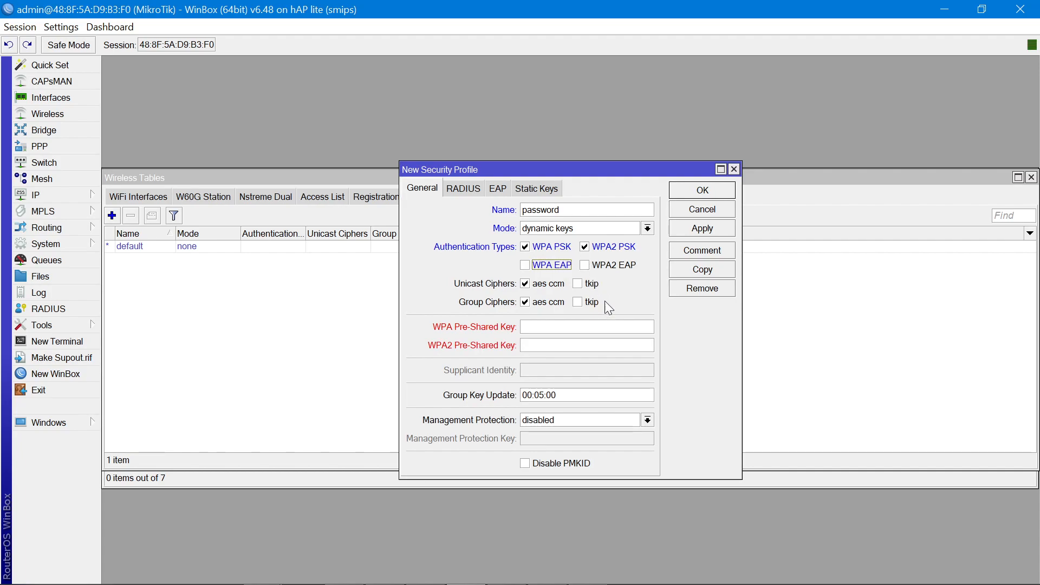
- Enter the exam's WLAN password as both the WPA and WPA2 pre-shared key of the new security profile
click(611, 326)
text(********)
click(628, 346)
text(********)
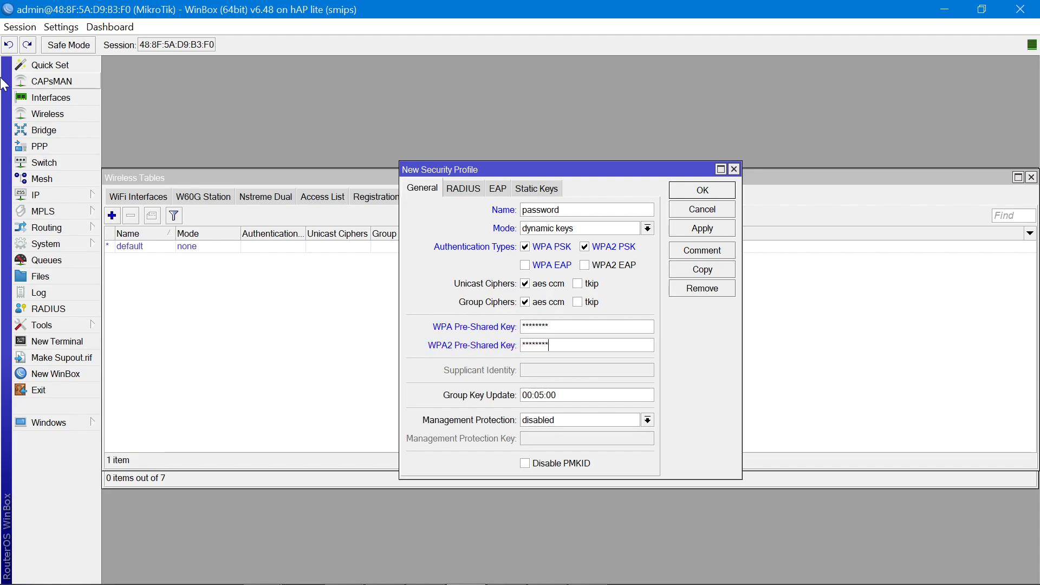
- Turn off password hiding in the settings and save the new security profile
click(34, 29)
mouse_move(52, 25)
click(71, 57)
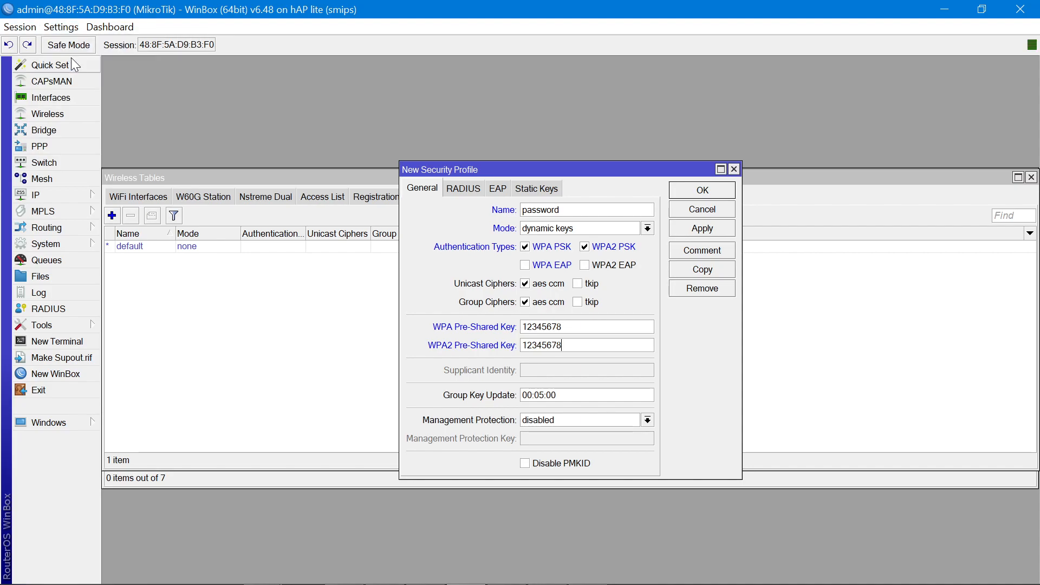
click(714, 228)
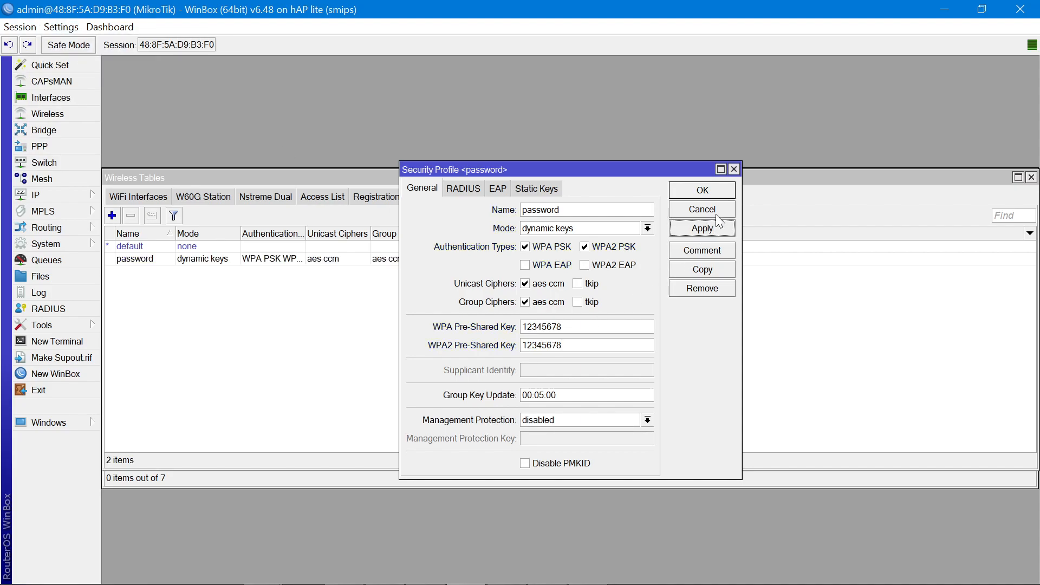
click(719, 193)
- Check in the Windows Wi-Fi list whether the SMK_Taman_Karya_Subah network is secured
mouse_move(1006, 580)
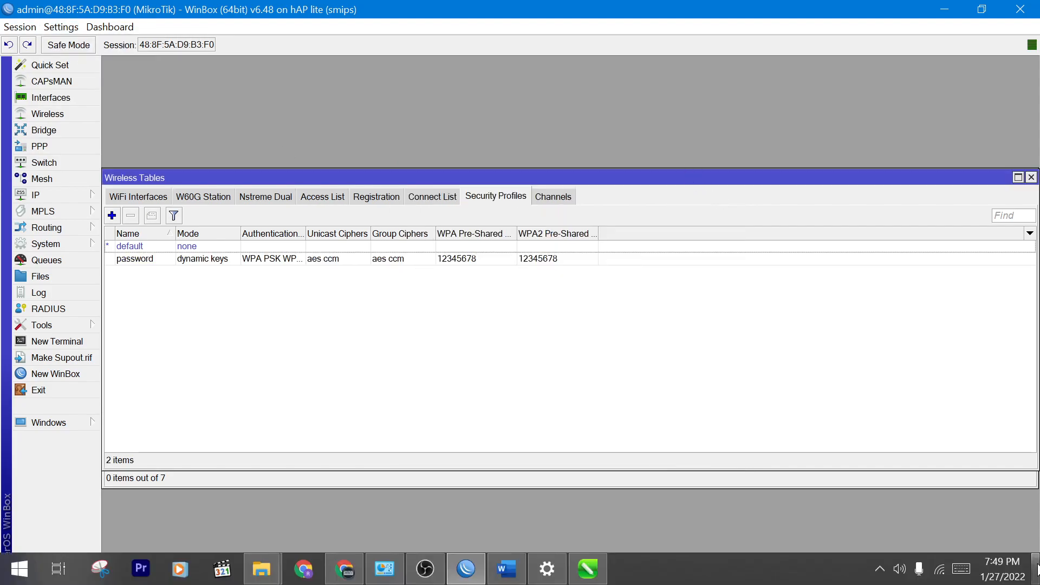
click(940, 569)
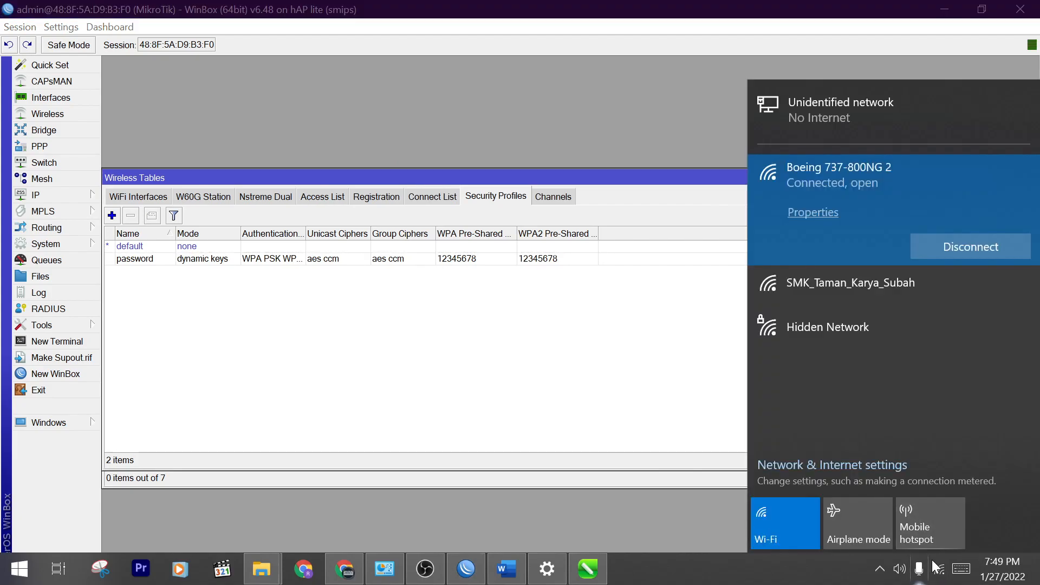
click(938, 568)
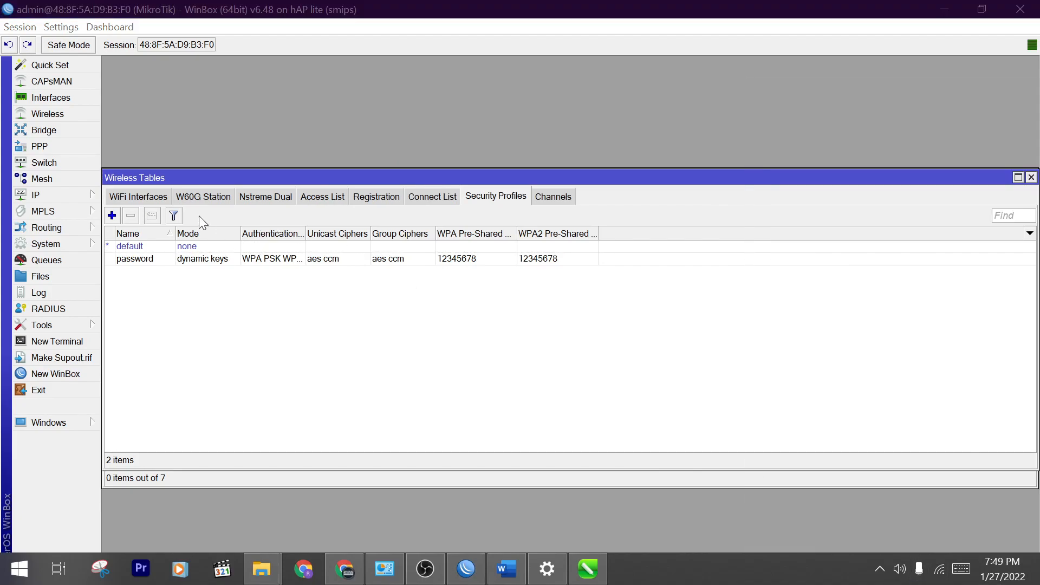
- Assign the password security profile to the wlan1 interface and save its settings
click(165, 198)
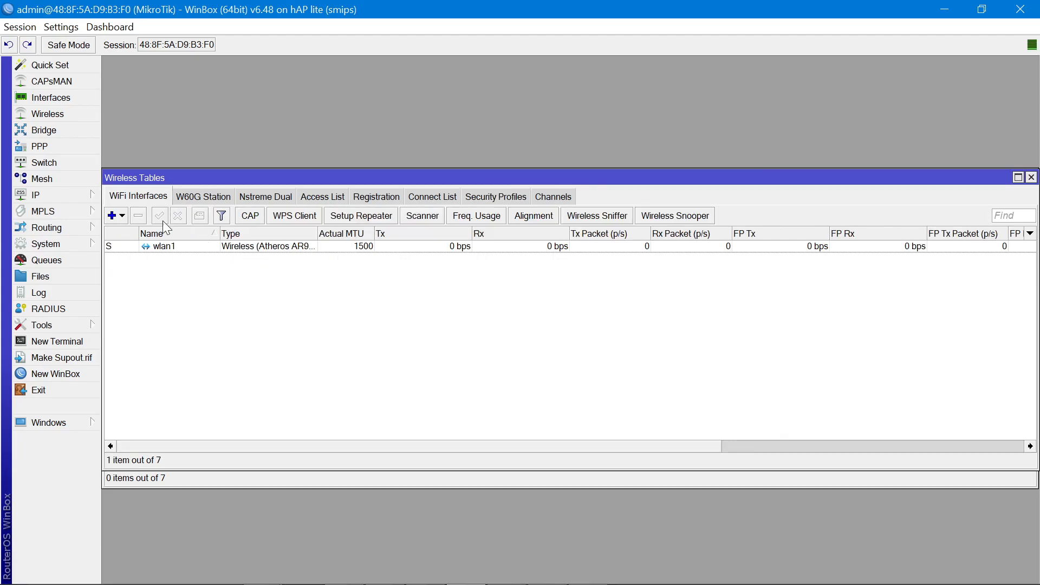
double_click(184, 247)
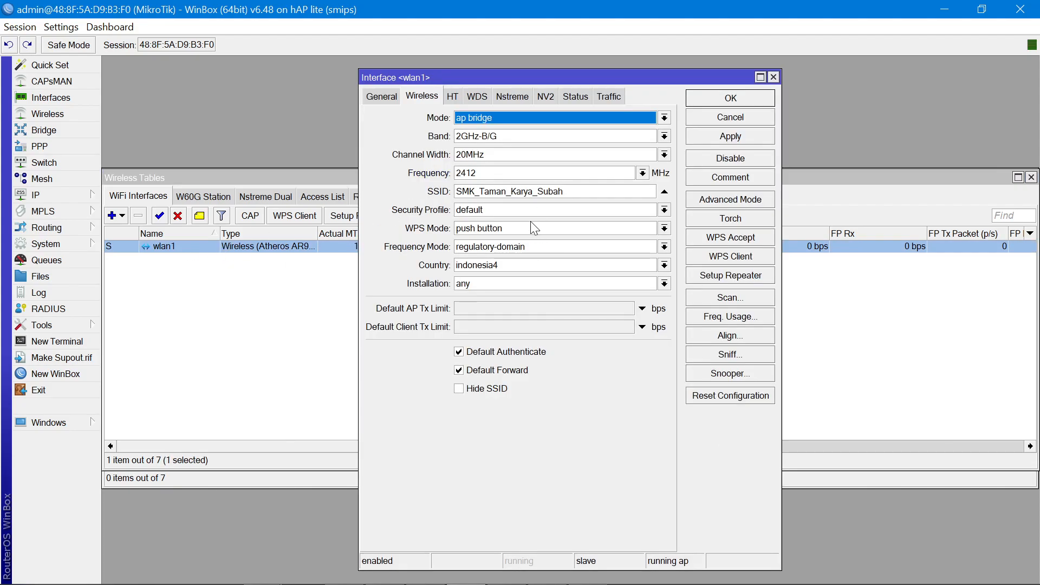
click(506, 213)
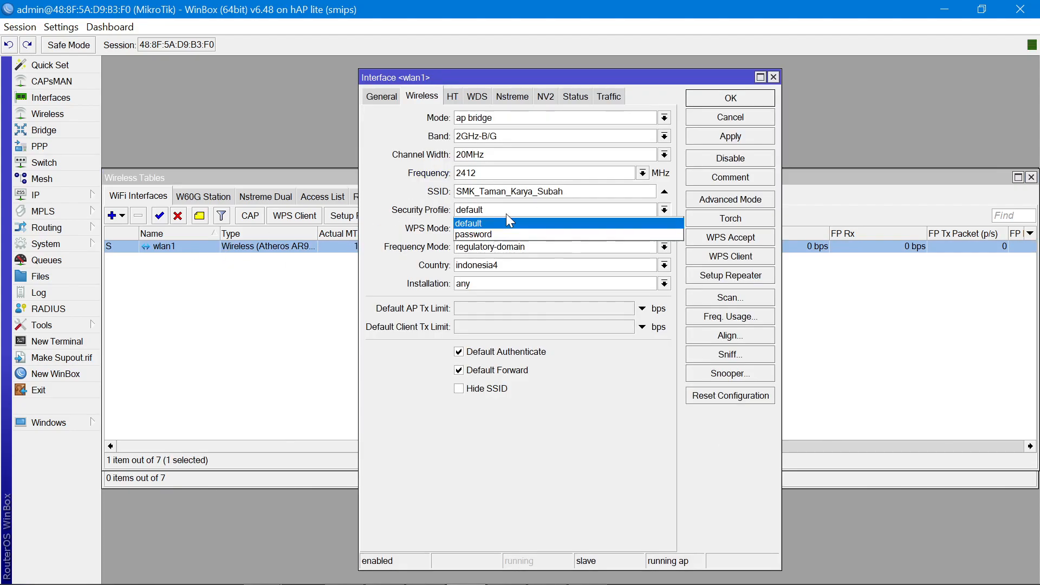
click(507, 230)
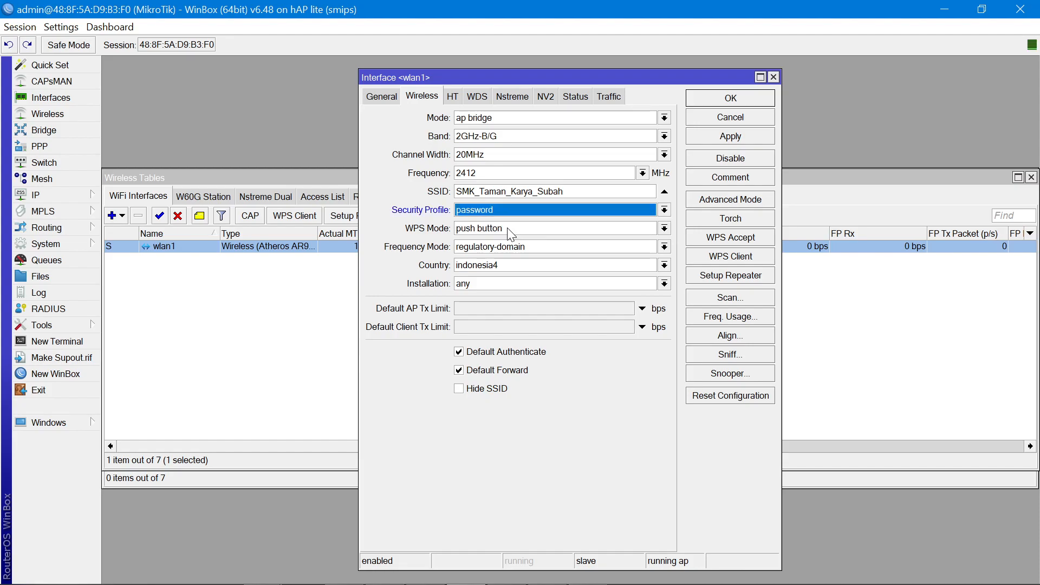
click(762, 142)
click(762, 101)
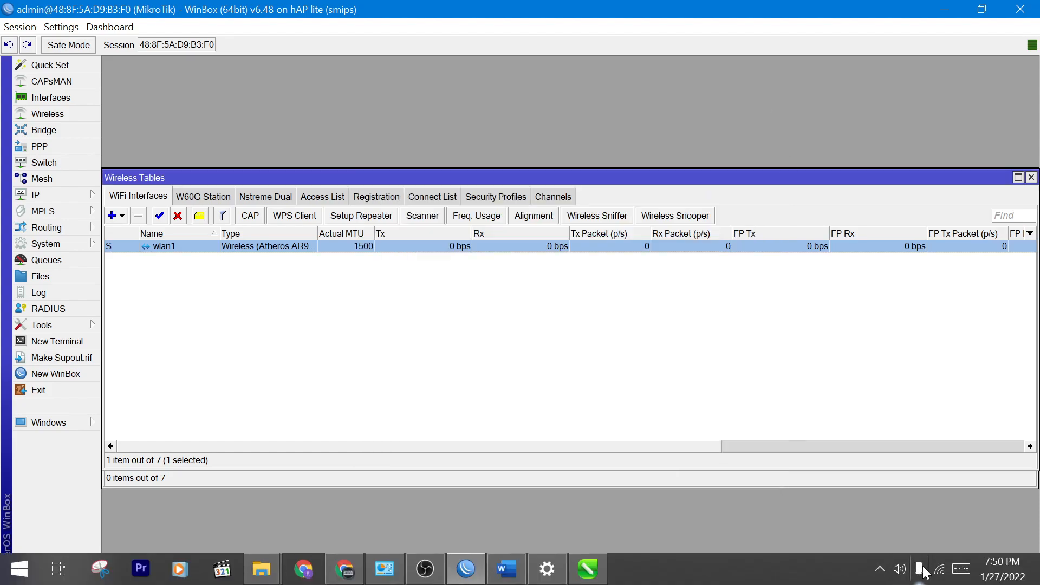
- Recheck the security of SMK_Taman_Karya_Subah in the Windows Wi-Fi list with the new profile applied
click(940, 573)
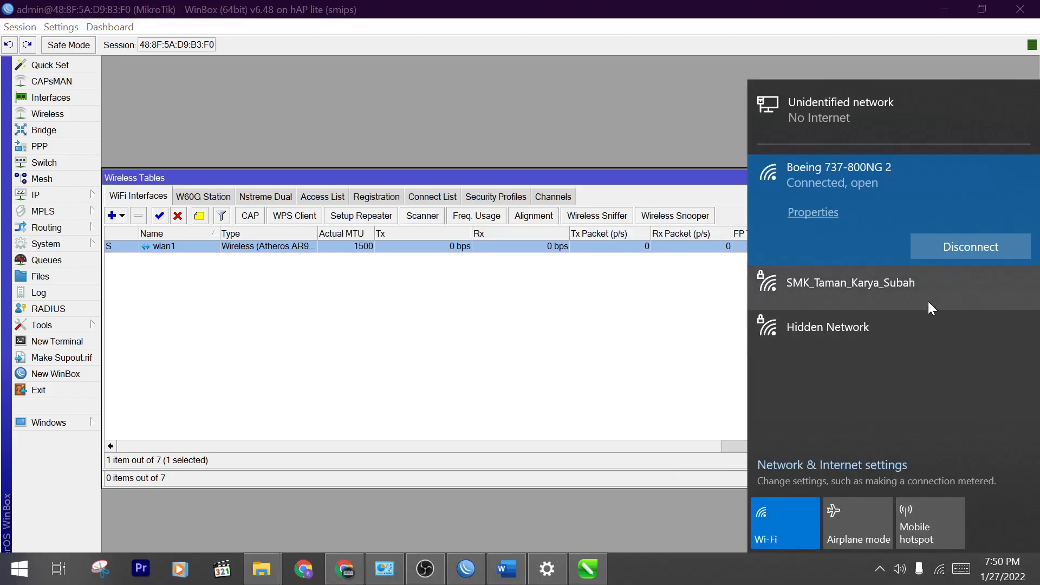
click(928, 301)
click(676, 328)
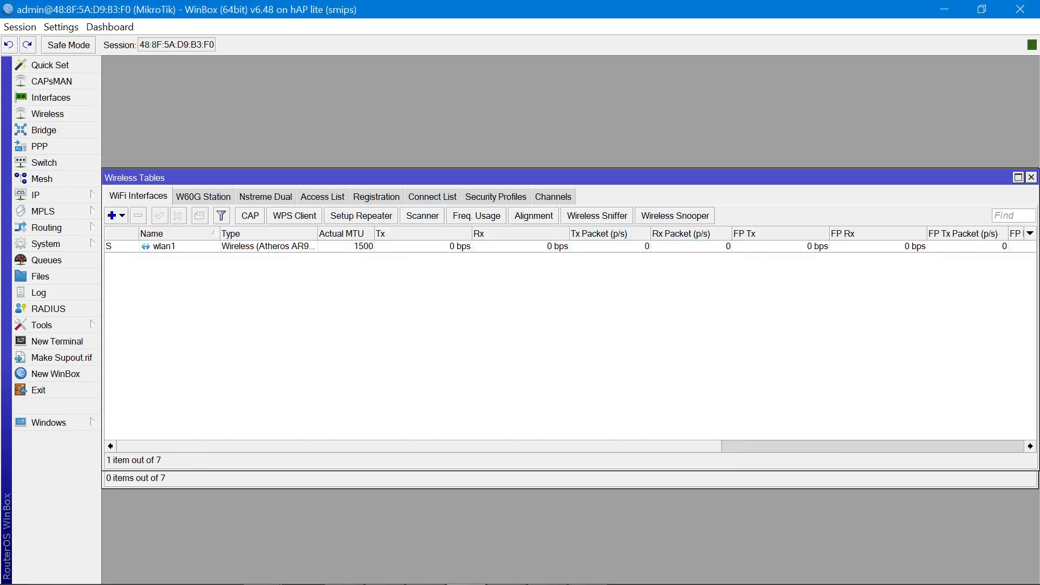
- Review the network, WLAN and DHCP pool requirements in the Word exam document and return to WinBox
mouse_move(411, 574)
click(496, 578)
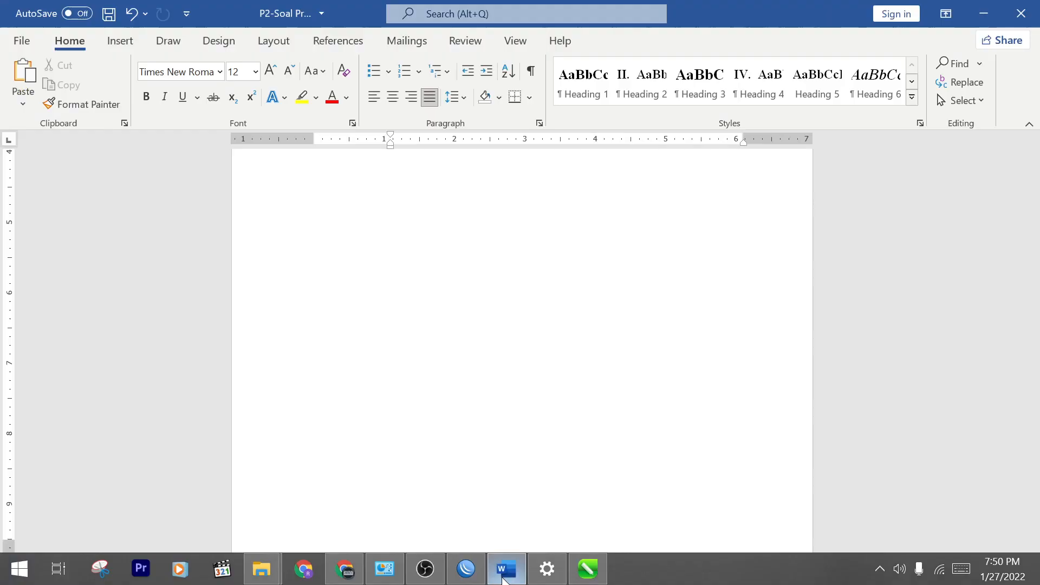
scroll(520, 355, down, 1)
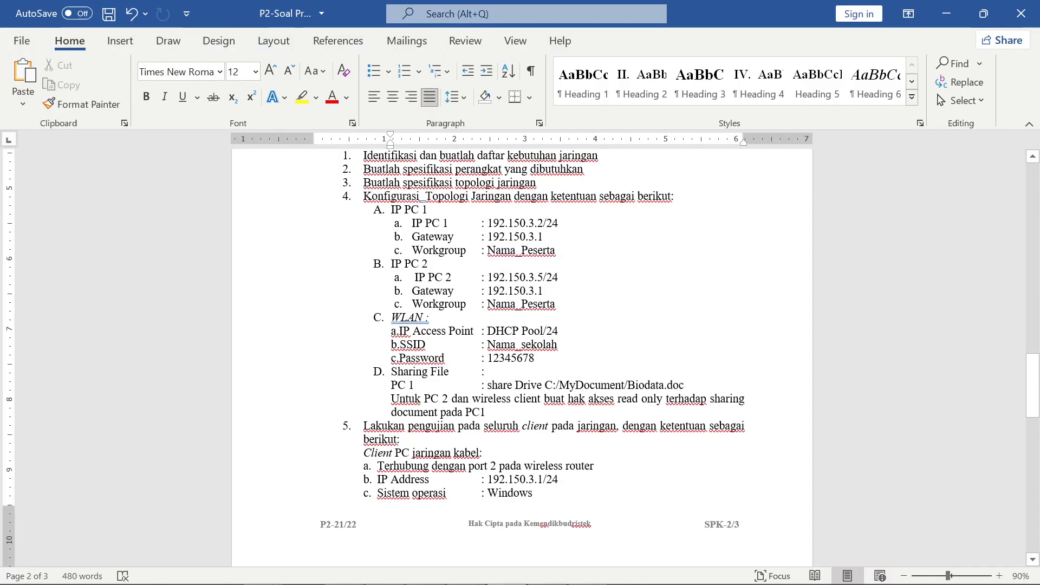
scroll(520, 355, up, 2)
scroll(520, 355, down, 4)
scroll(520, 355, up, 3)
scroll(520, 354, up, 1)
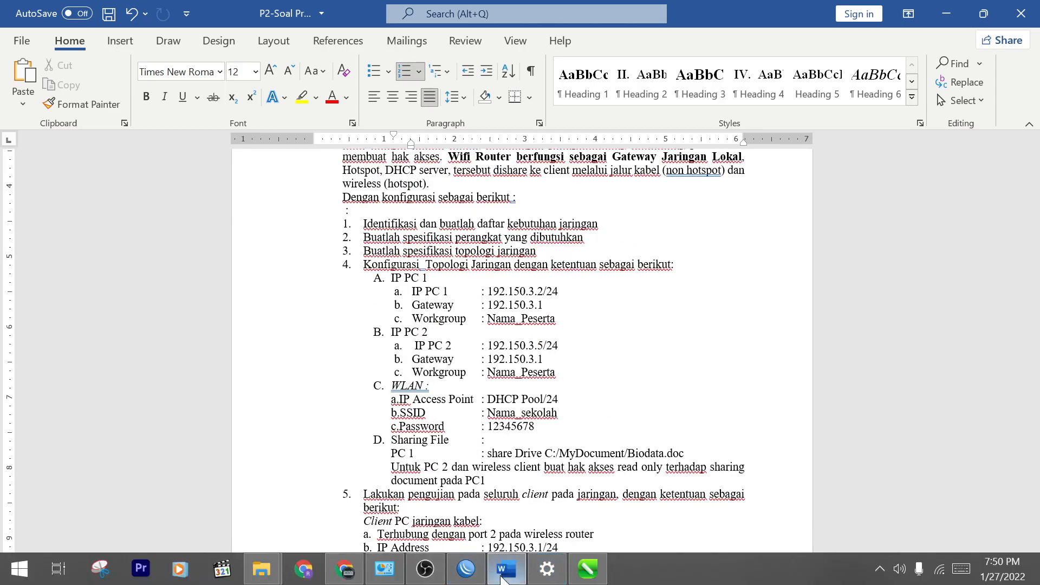
click(466, 569)
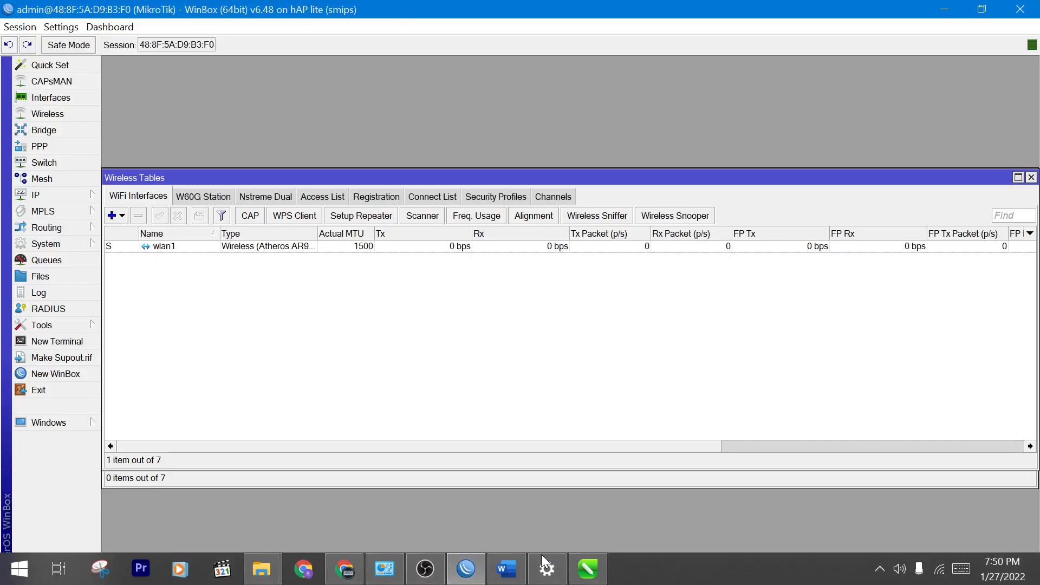
- Start the DHCP server setup and choose bridge1 as the interface to run it on
click(78, 199)
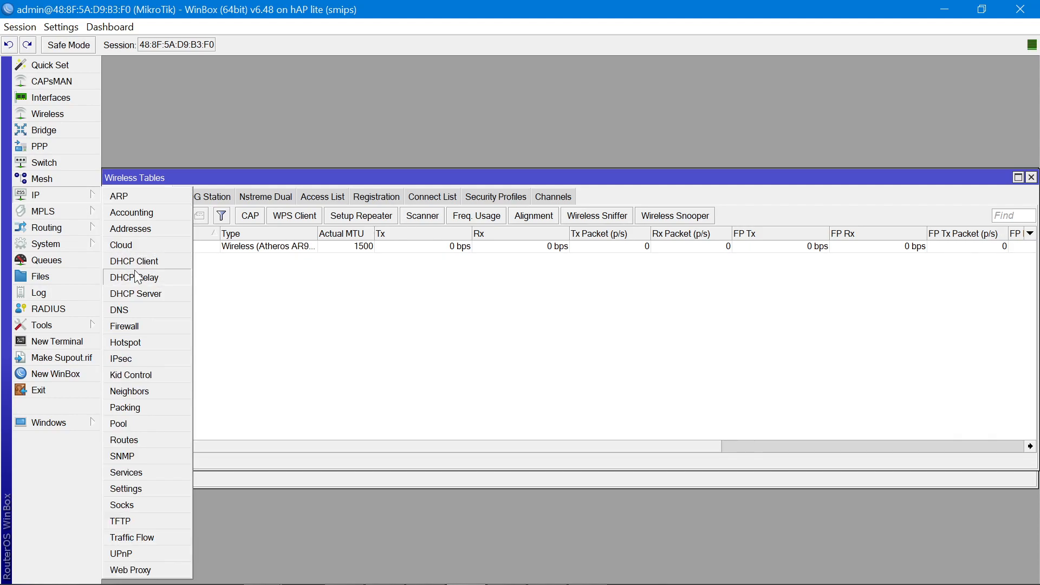
click(141, 290)
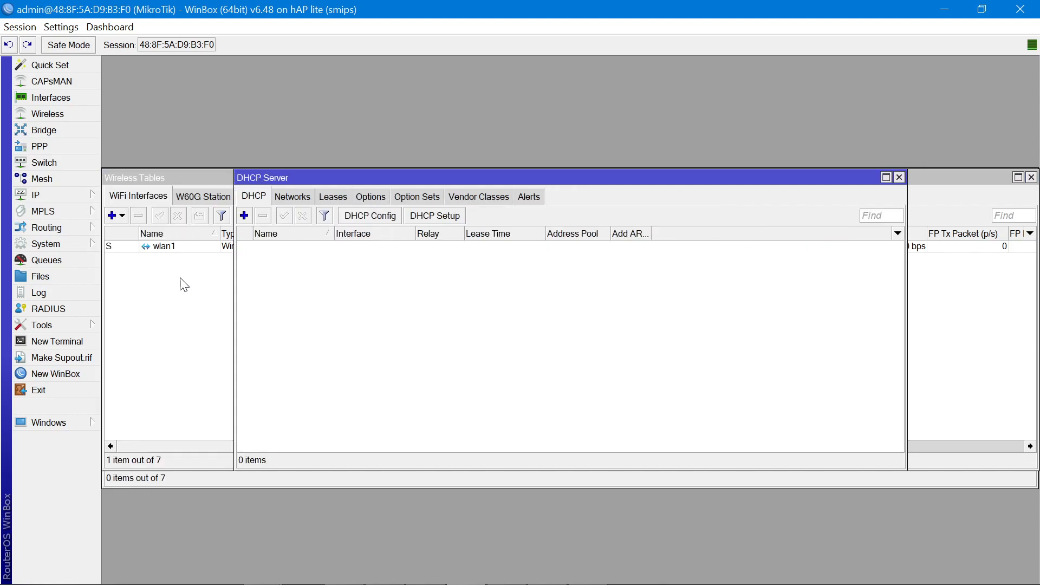
click(432, 216)
click(631, 318)
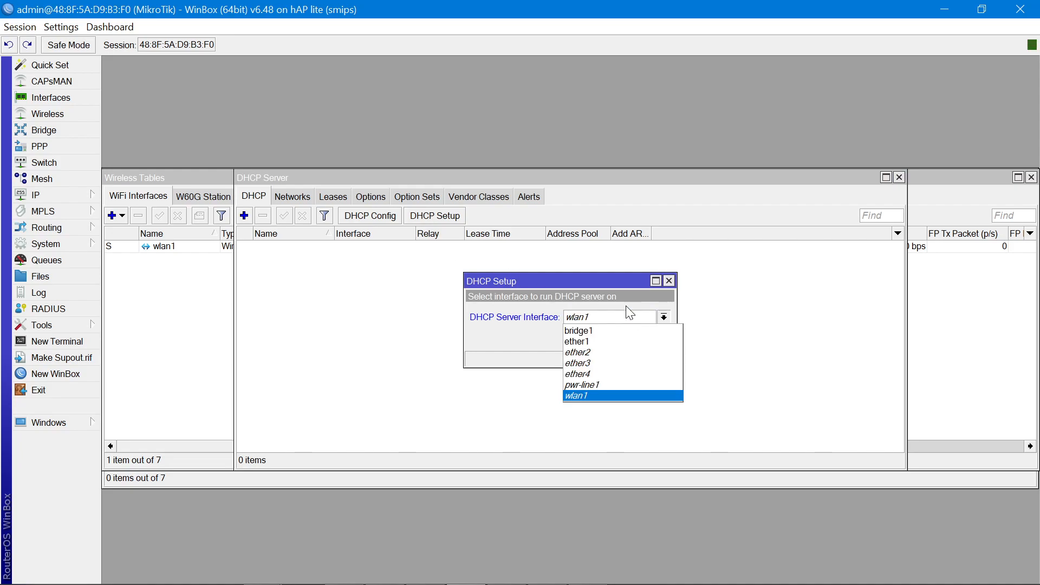
click(602, 331)
click(612, 337)
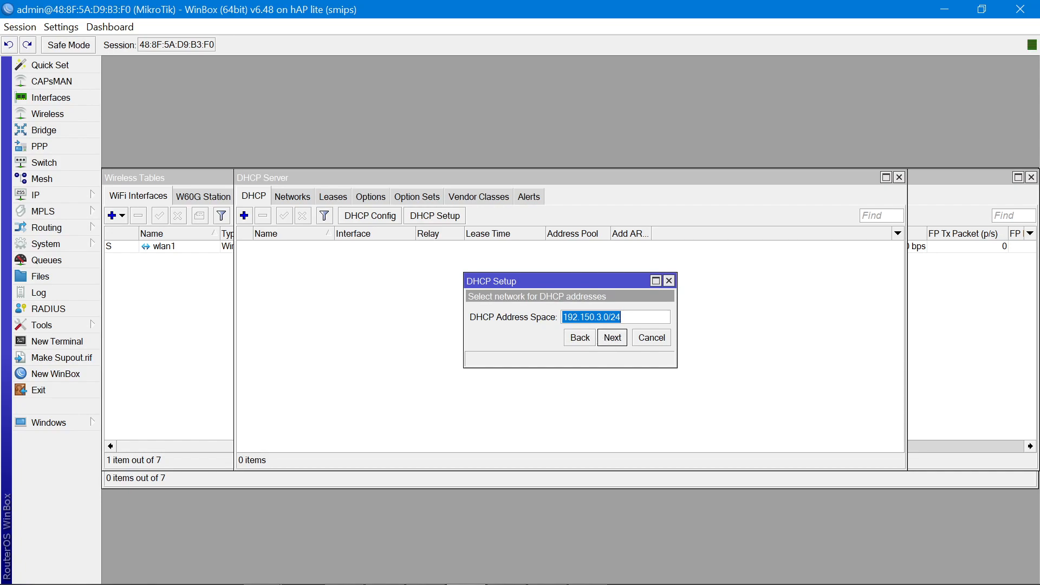
- Complete the DHCP setup with address space 192.150.3.0/24, gateway 192.150.3.1, the proposed pool, no DNS servers and lease time 00:10:00
click(610, 337)
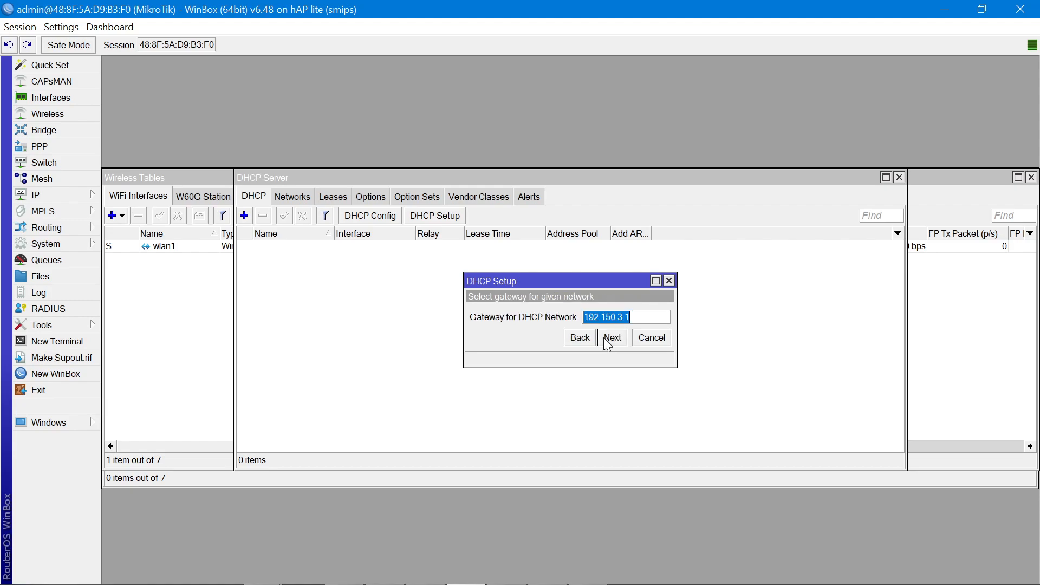
click(616, 337)
click(616, 341)
click(616, 341)
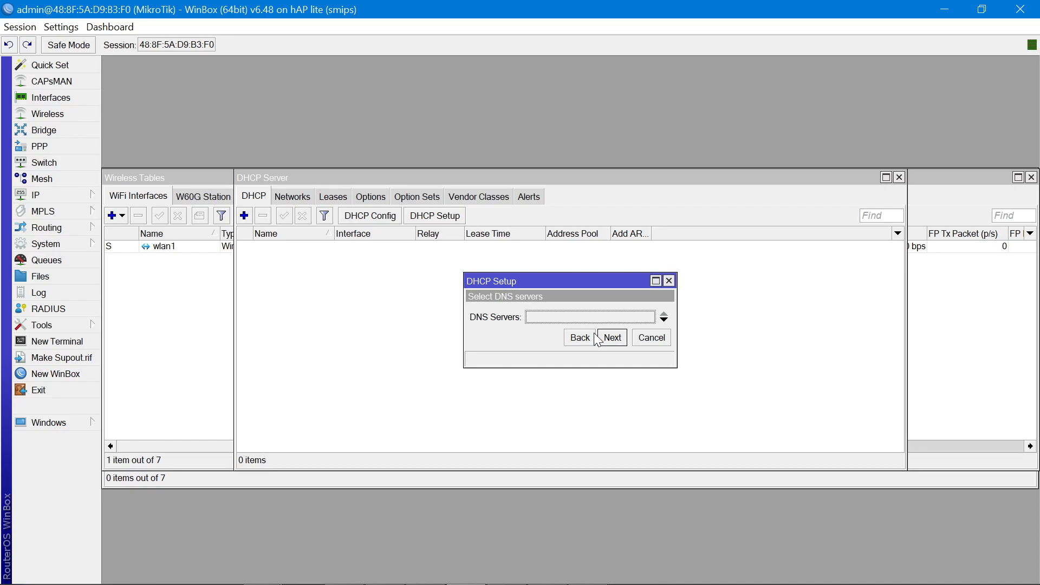
click(609, 339)
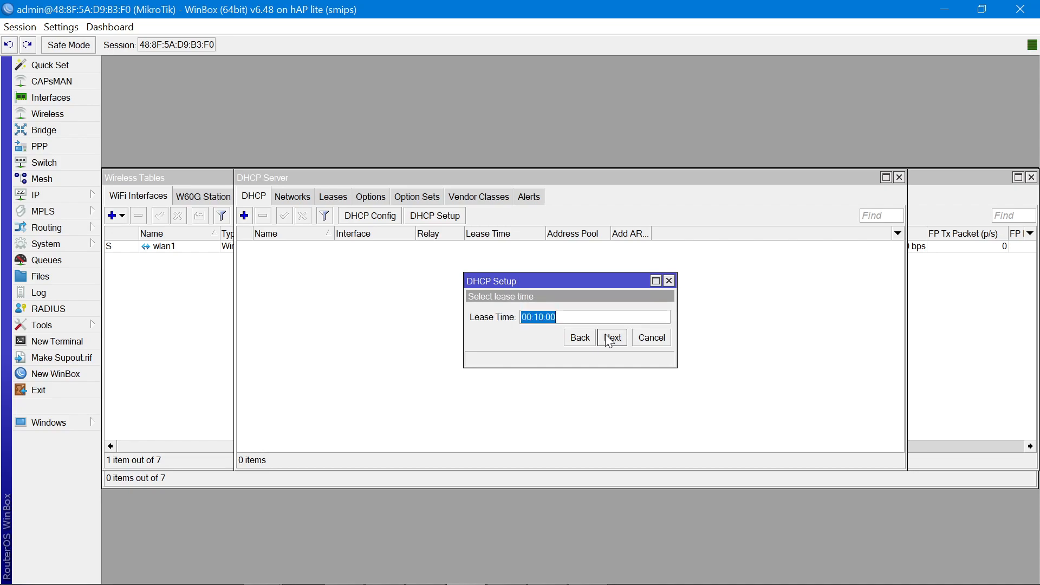
click(609, 339)
click(578, 314)
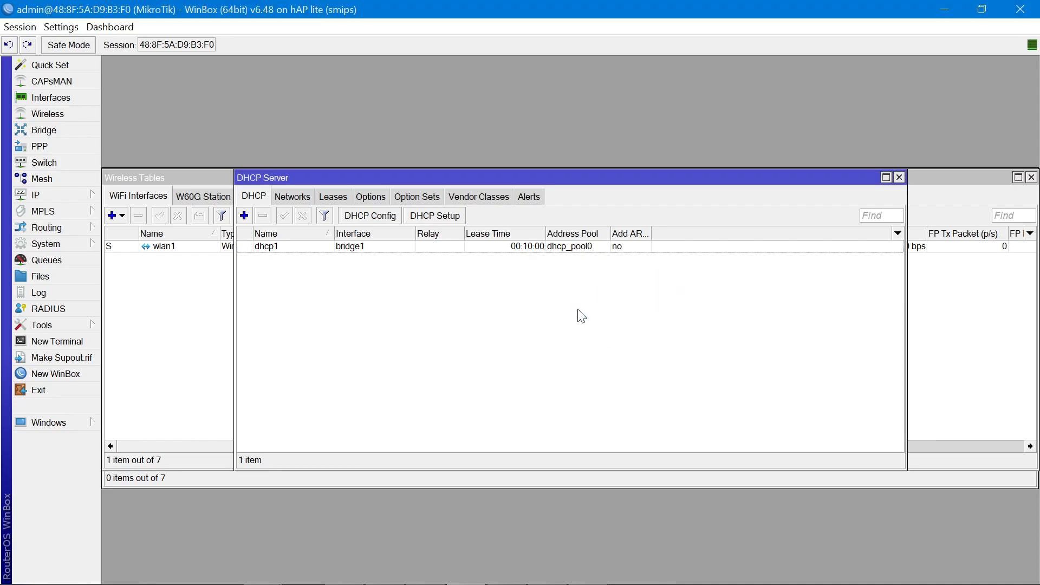
- Allow the PC to be discoverable by other devices on the detected network
click(144, 310)
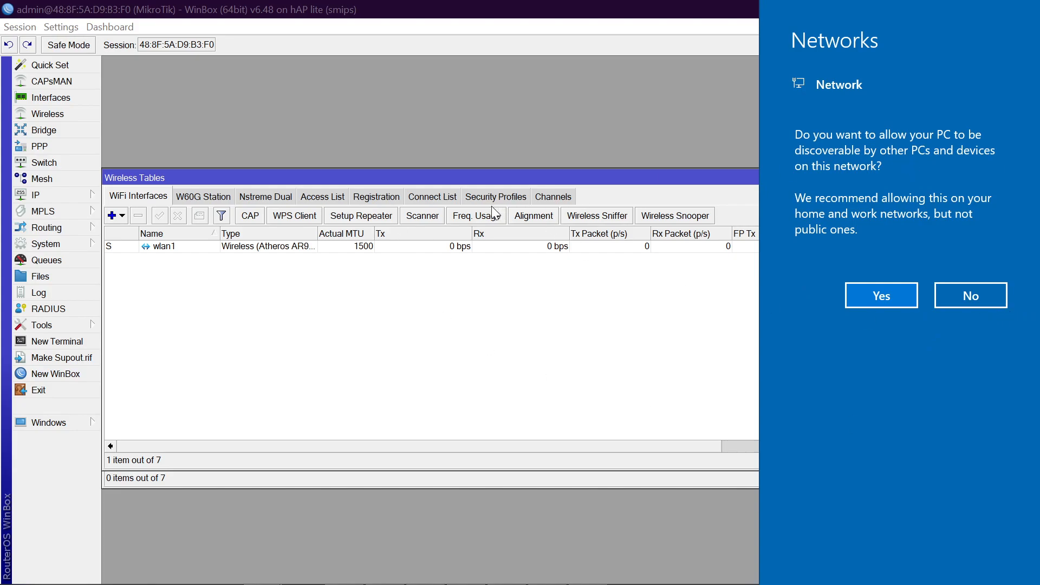
click(878, 296)
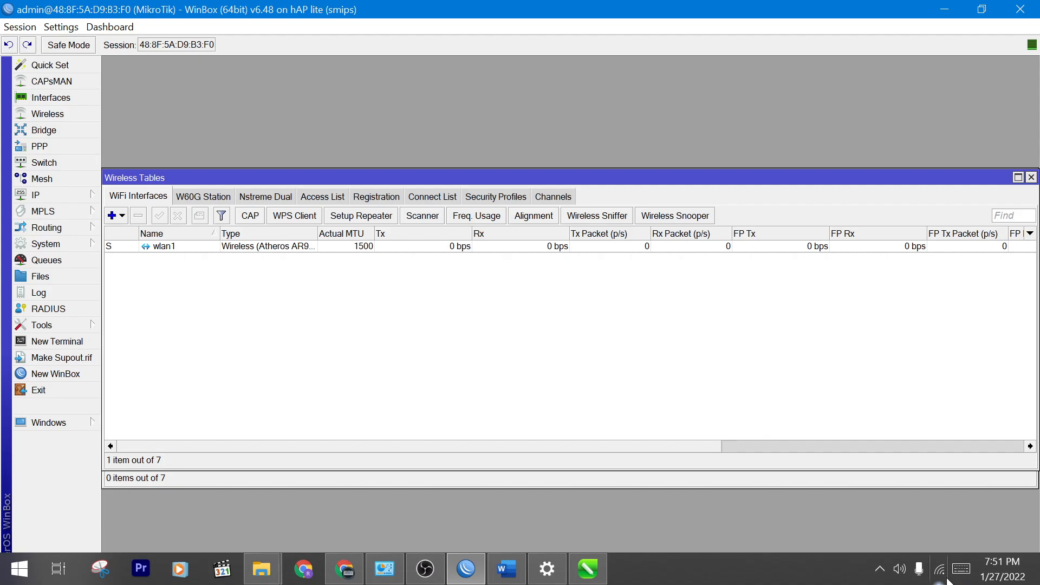
right_click(947, 581)
click(800, 473)
scroll(800, 473, right, 1)
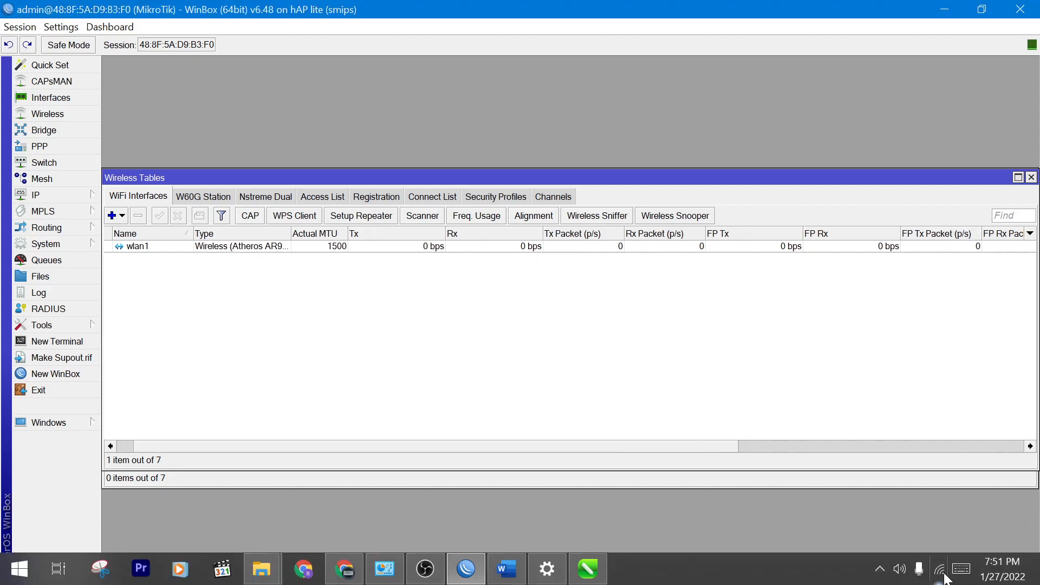
- Open the Network Connections adapter list through the Windows Wi-Fi settings
right_click(945, 579)
click(966, 554)
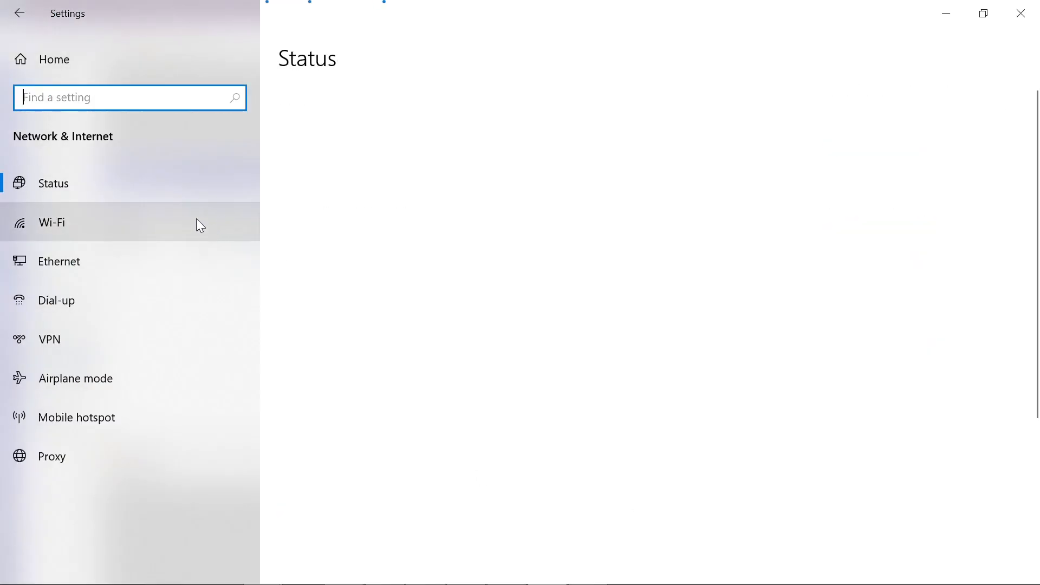
click(194, 222)
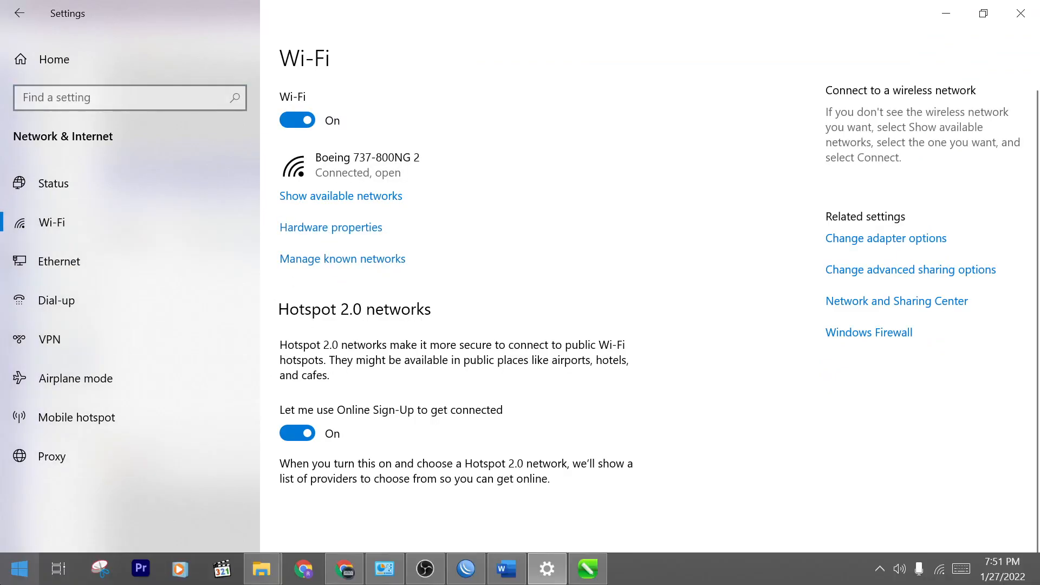
click(897, 245)
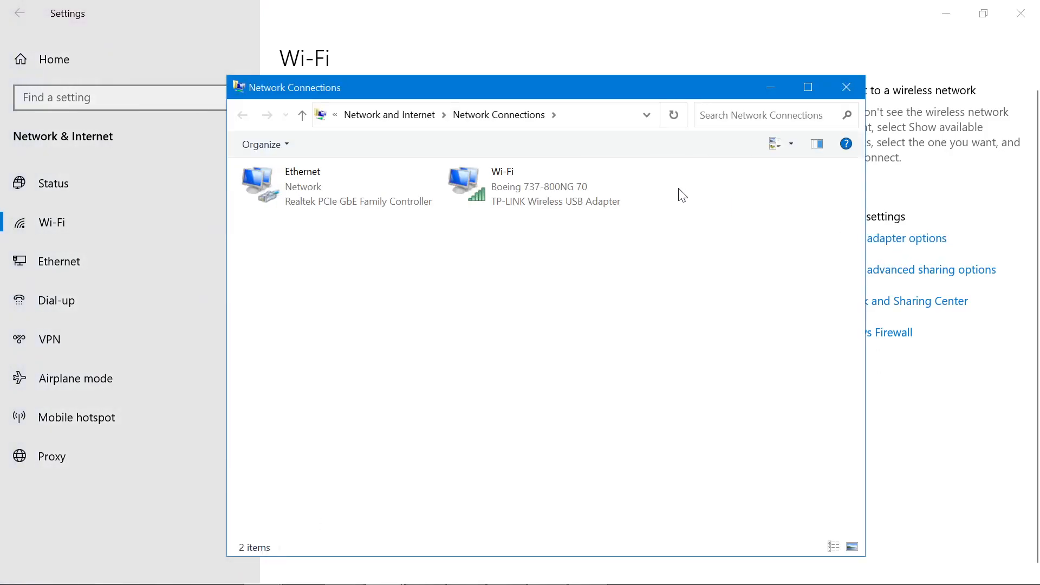
click(417, 115)
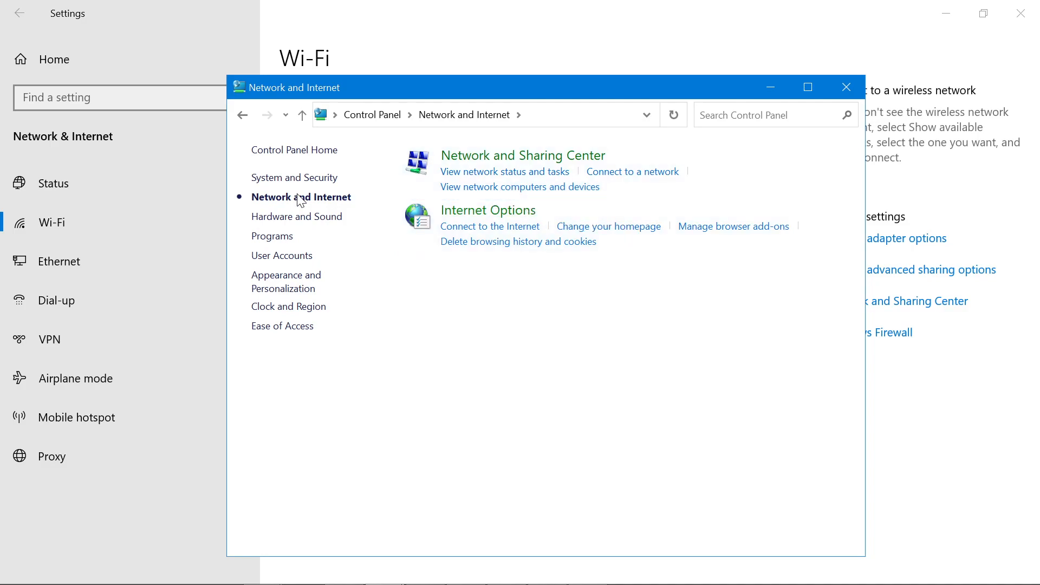
click(567, 158)
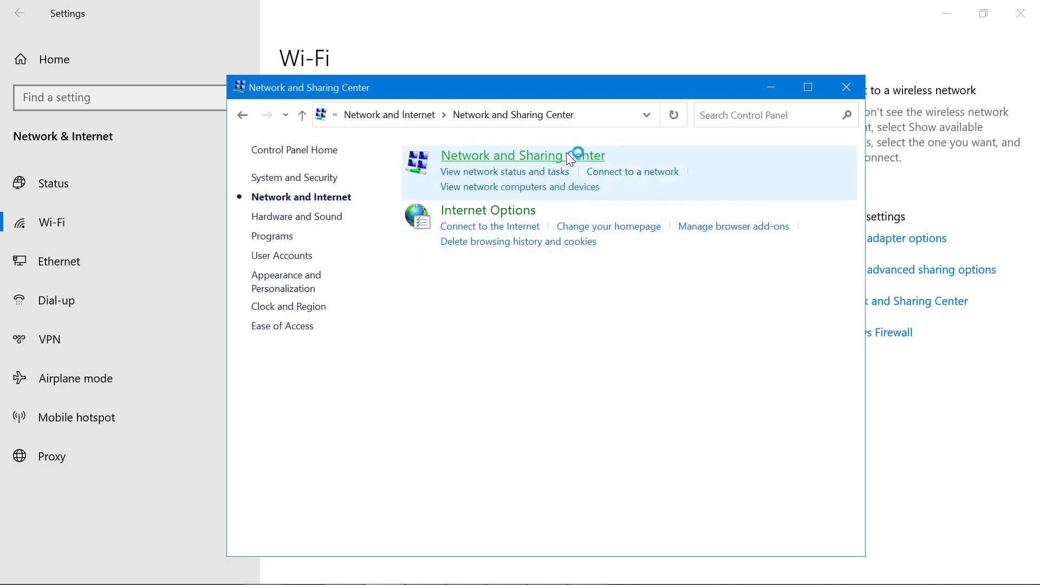
click(345, 180)
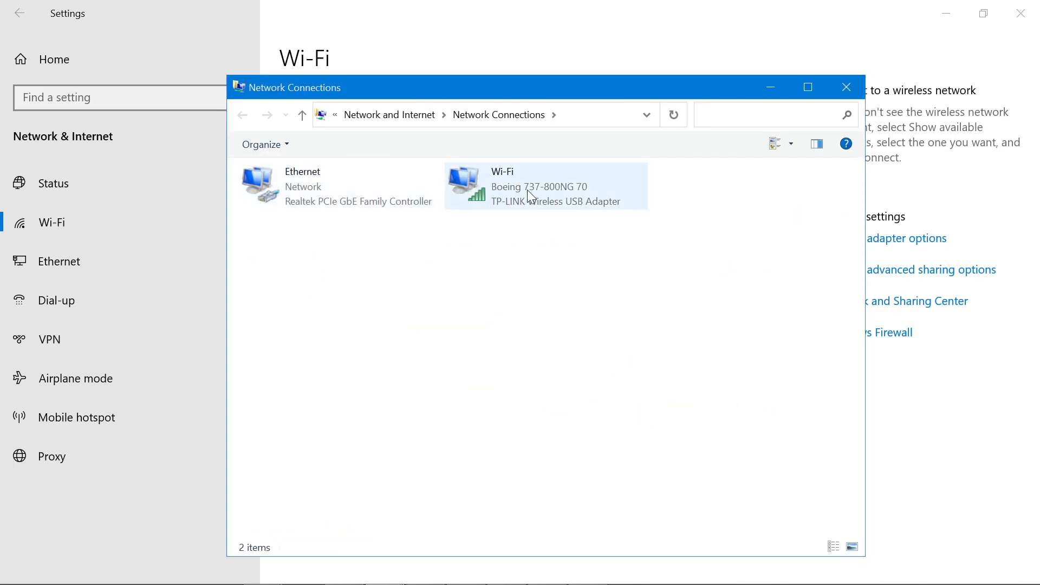
- Open the Ethernet adapter's IPv4 properties and set the static address 192.150.3.2 with subnet mask 255.255.255.0
click(342, 173)
right_click(343, 173)
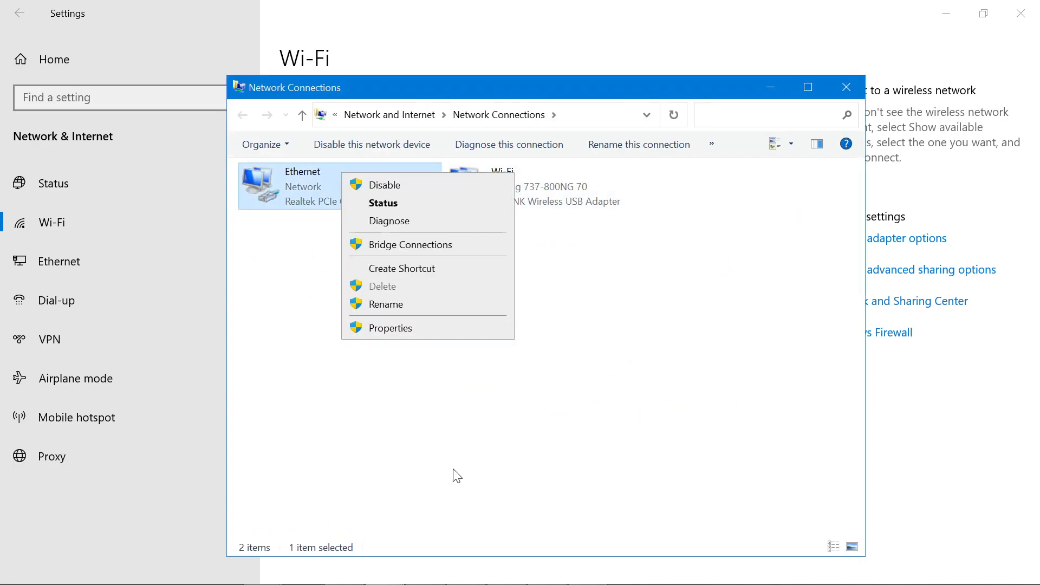
click(473, 330)
double_click(396, 328)
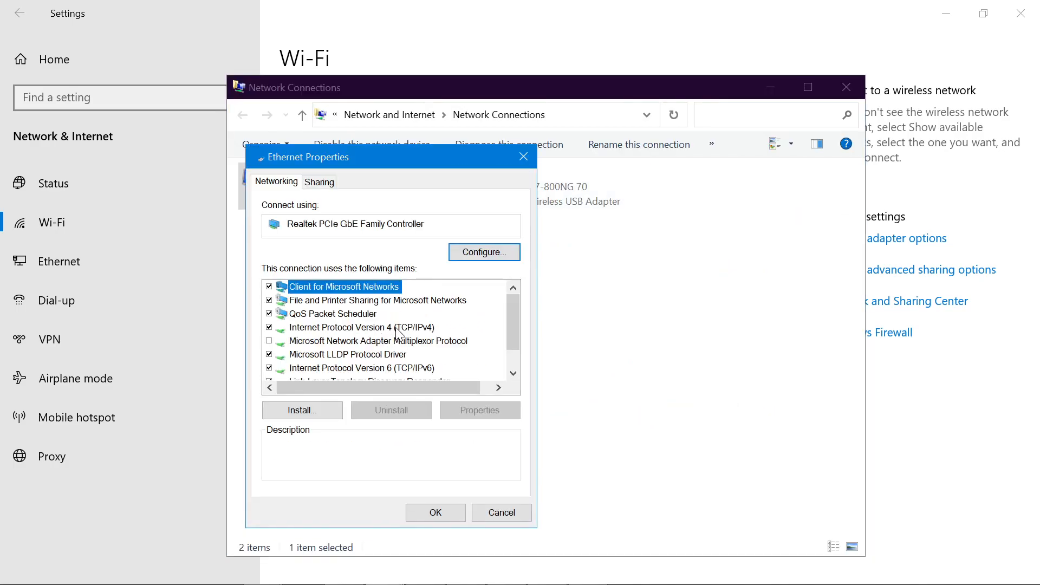
click(388, 327)
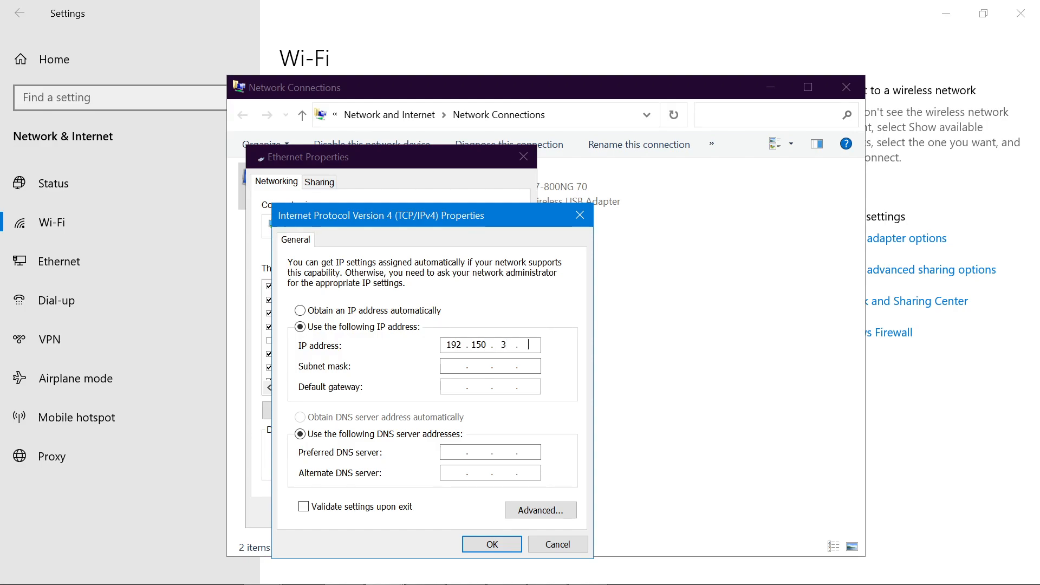
text(2)
key(Tab)
key(Tab)
- Set the Ethernet adapter's default gateway to 192.150.3.1 and save the adapter settings
text(192 . )
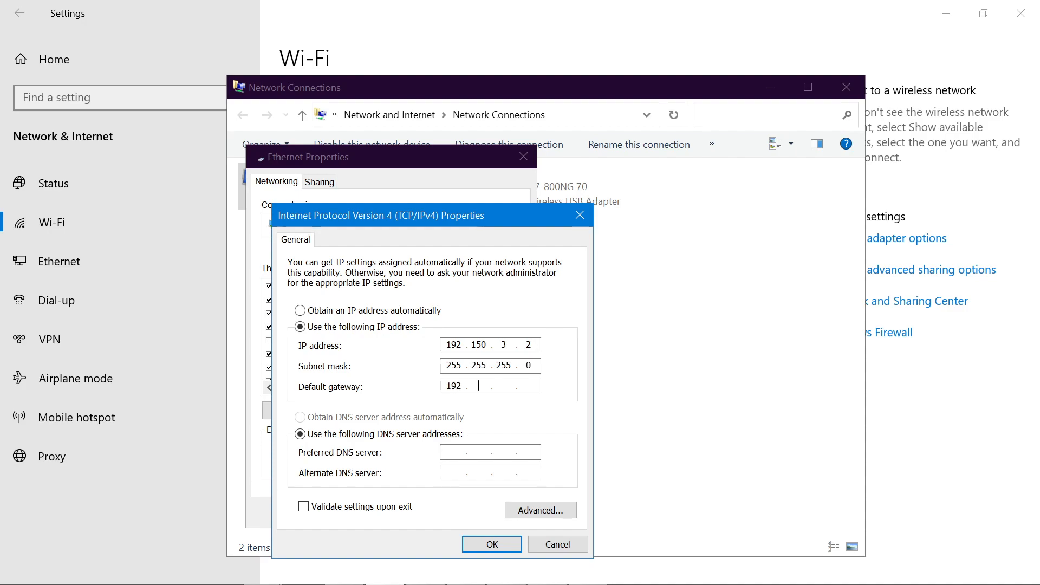
text(159)
key(BackSpace)
text(0)
text(13)
key(BackSpace)
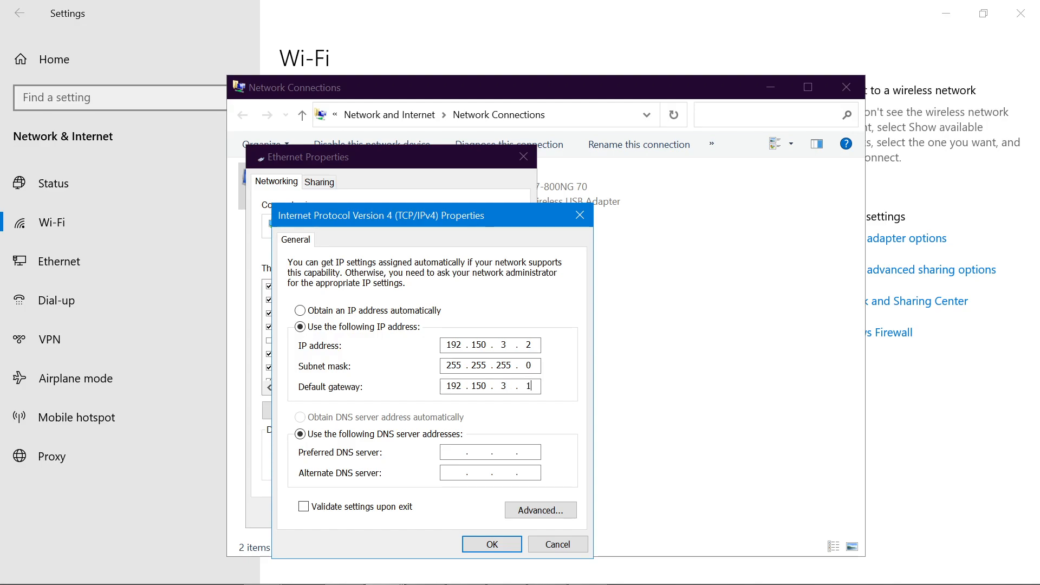
click(504, 542)
click(454, 511)
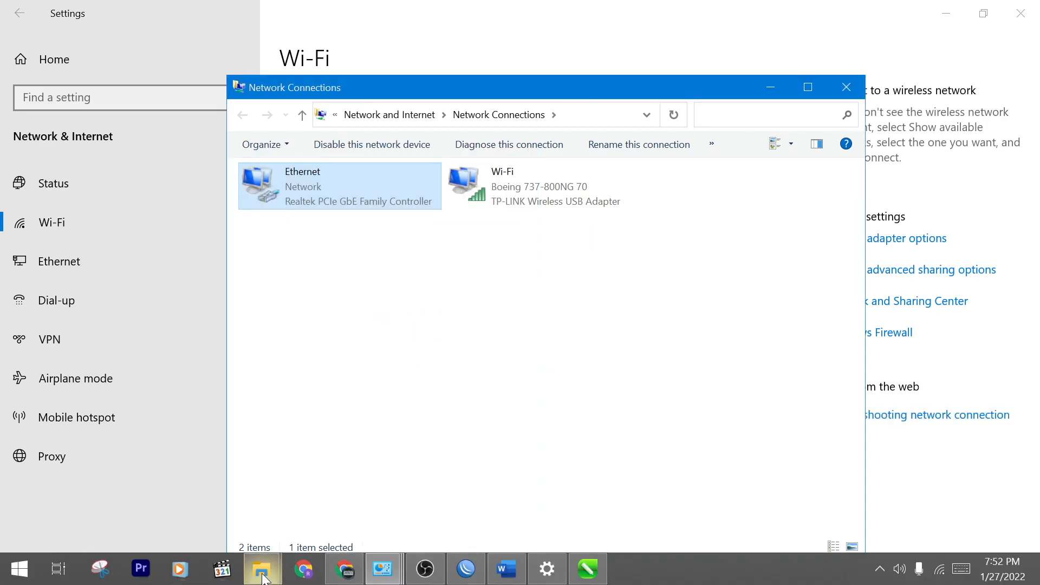
- Launch a Windows Command Prompt by running cmd
key(super)
key(super)
key(super)
key(super)
key(super+r)
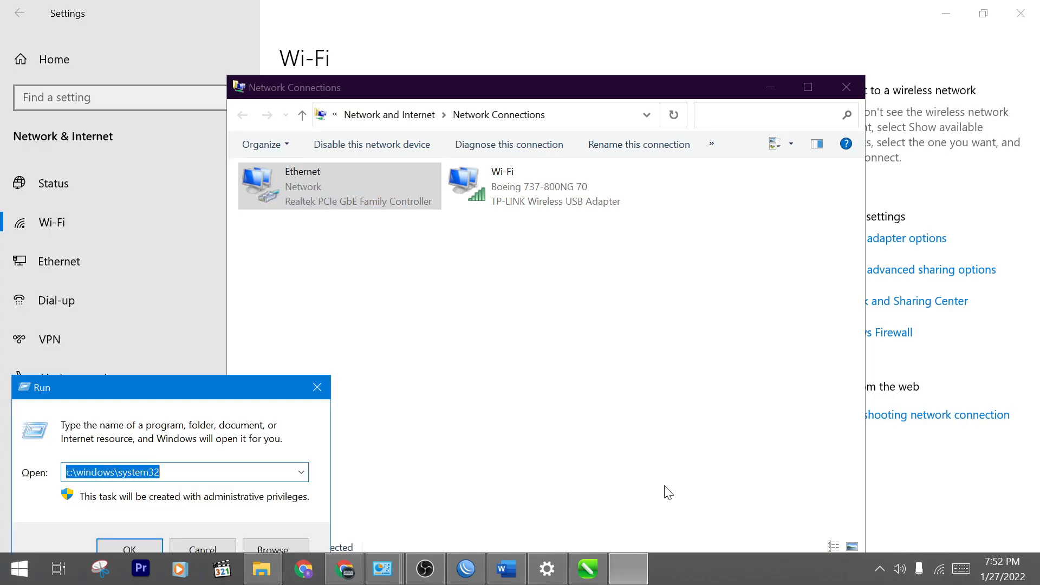
key(BackSpace)
text(cmd)
key(Return)
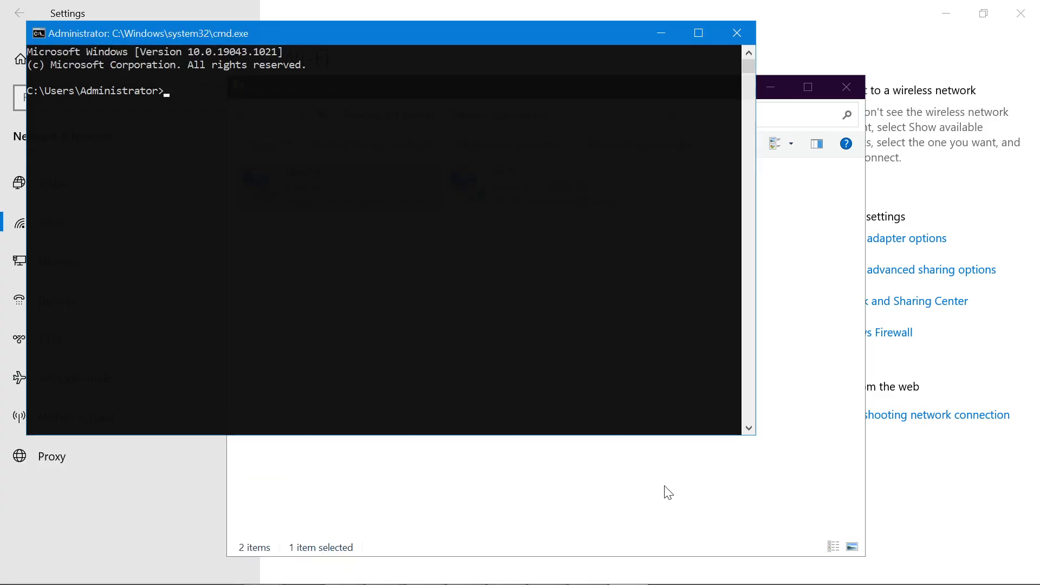
- Test the connection to the router gateway by running ping 192.150.3.1
text(192)
key(BackSpace)
key(BackSpace)
key(BackSpace)
text(ping)
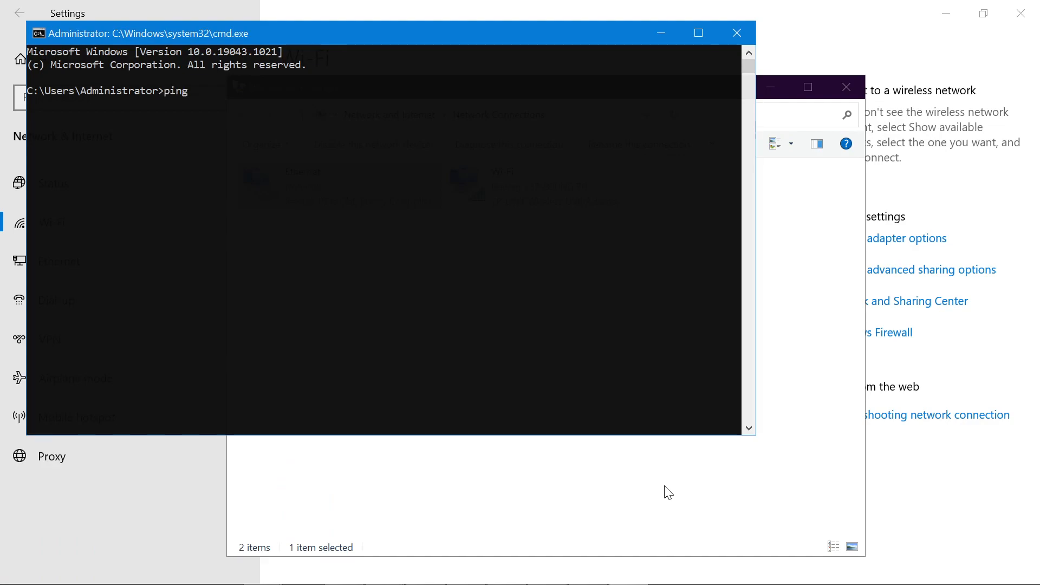
text( 192.16)
text(50.3)
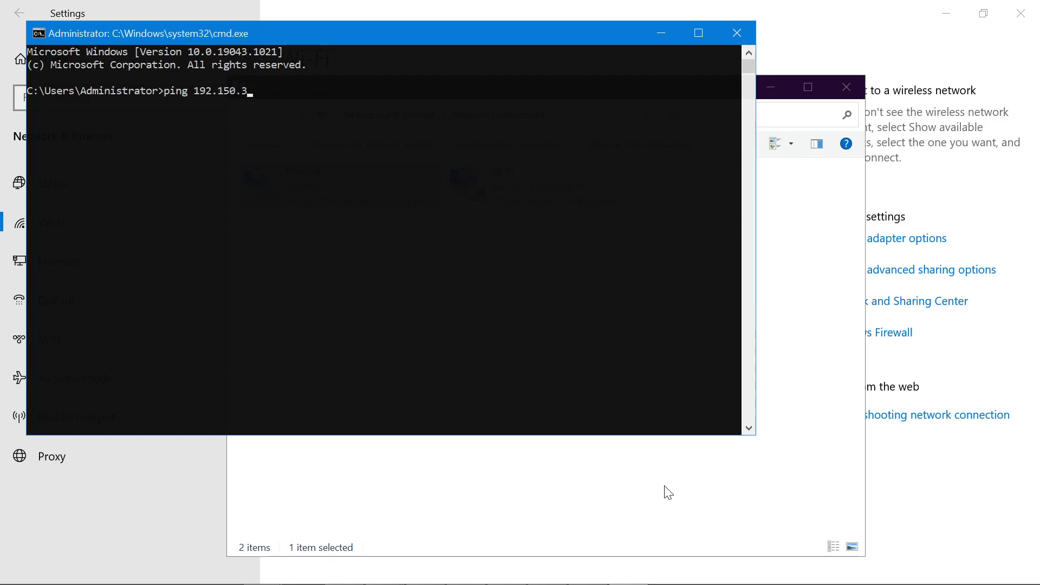
text(.1)
key(Return)
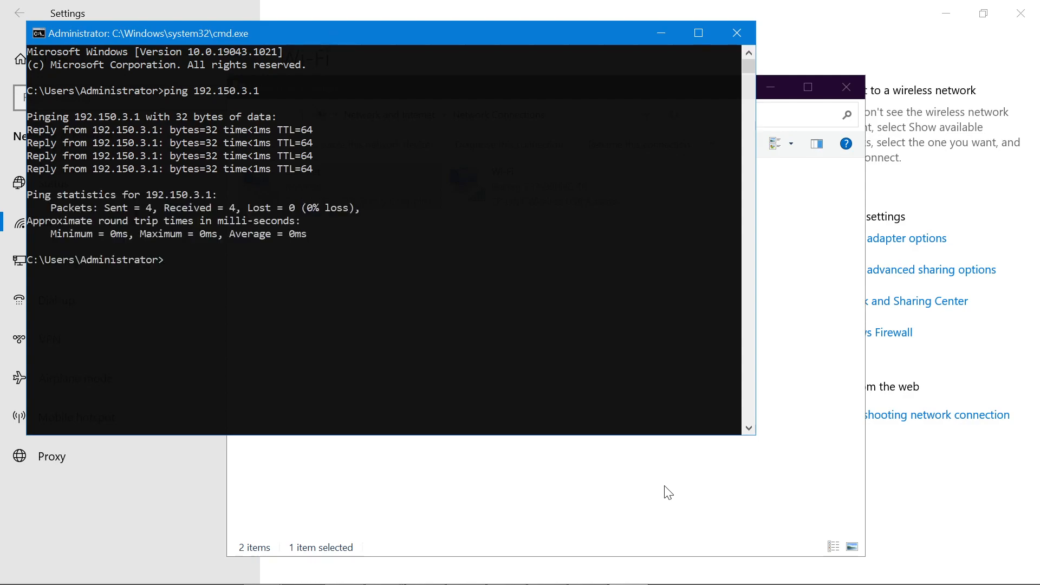
- Minimise the Command Prompt and switch to the Word exam document to review the network configuration requirements
click(677, 34)
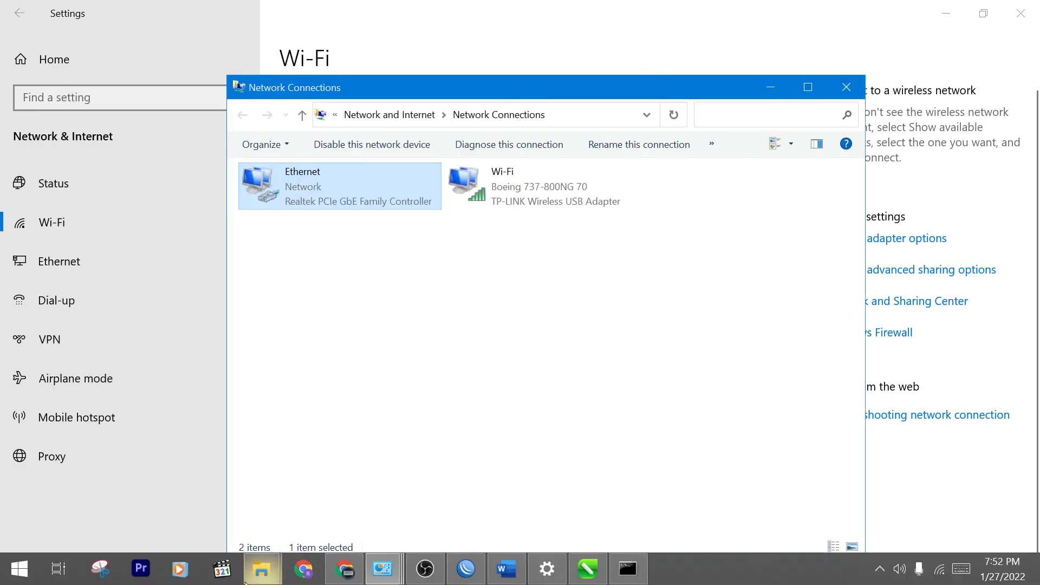
mouse_move(262, 569)
mouse_move(378, 526)
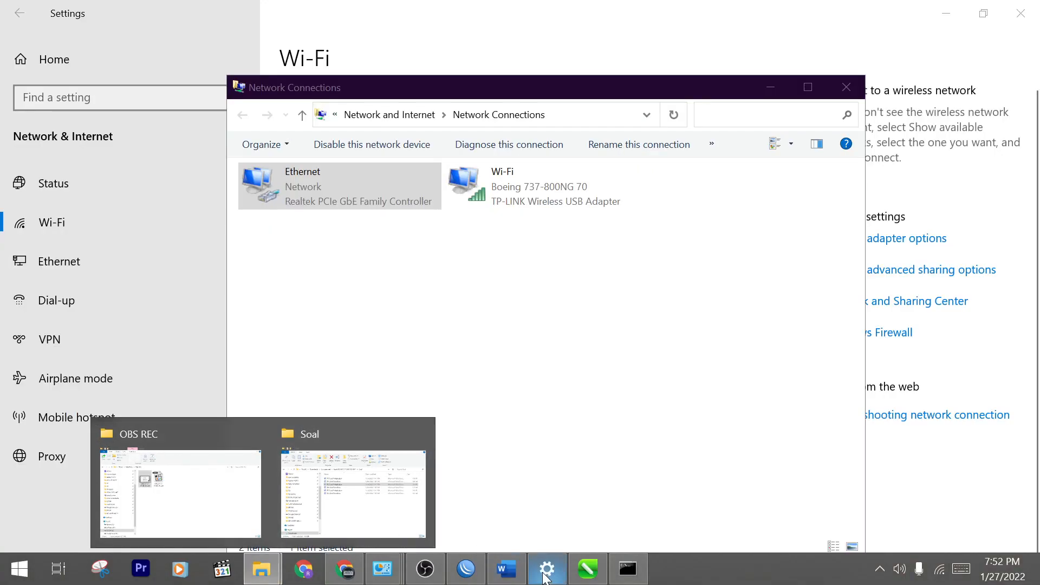
click(506, 569)
scroll(496, 399, down, 2)
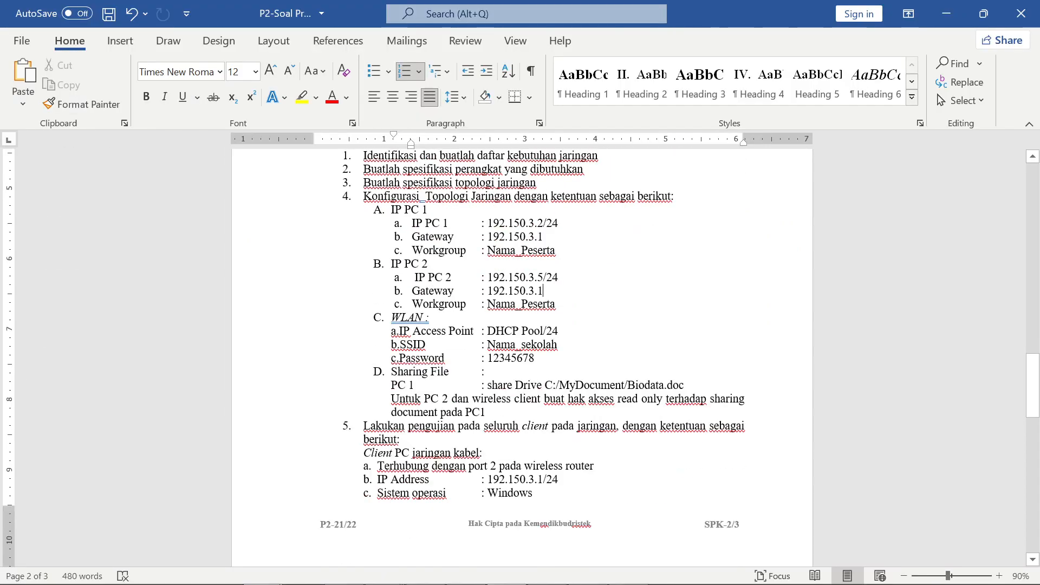
- Make the whole Sharing File section, item D of the configuration requirements, bold
click(496, 399)
drag(391, 371, 486, 412)
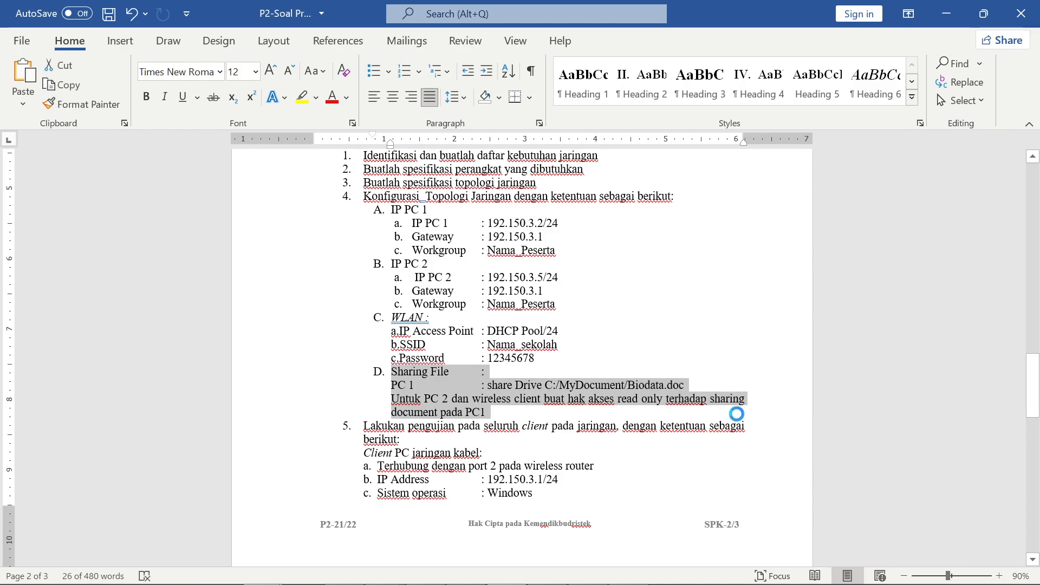
mouse_move(509, 584)
key(Delete)
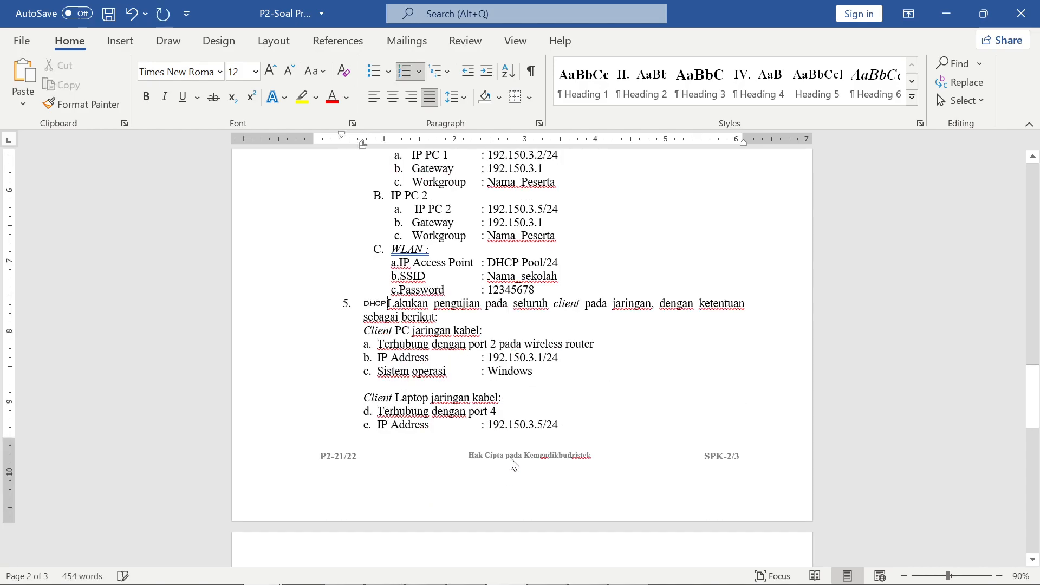
key(ctrl+z)
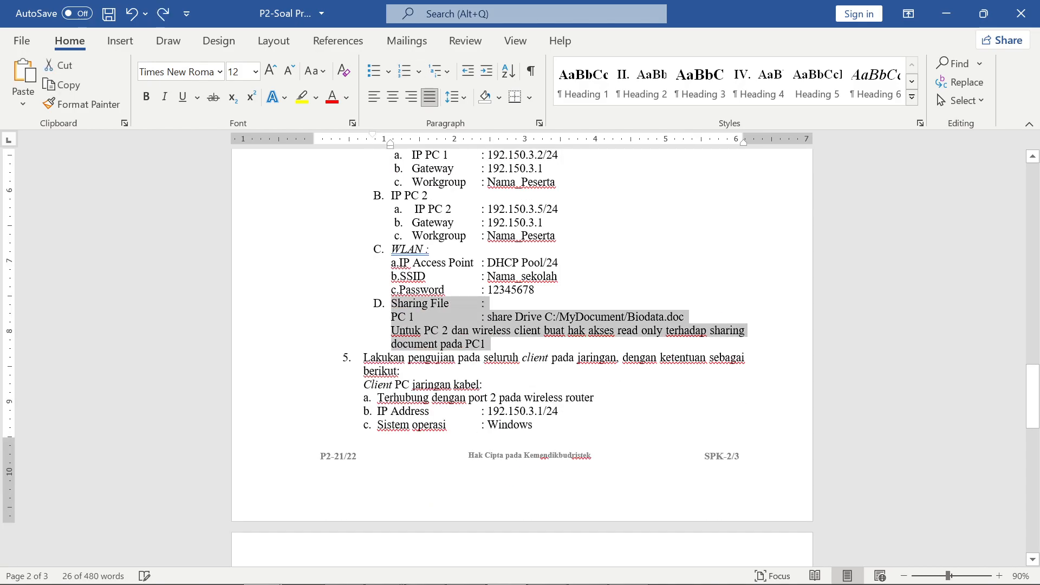
key(ctrl+b)
click(613, 331)
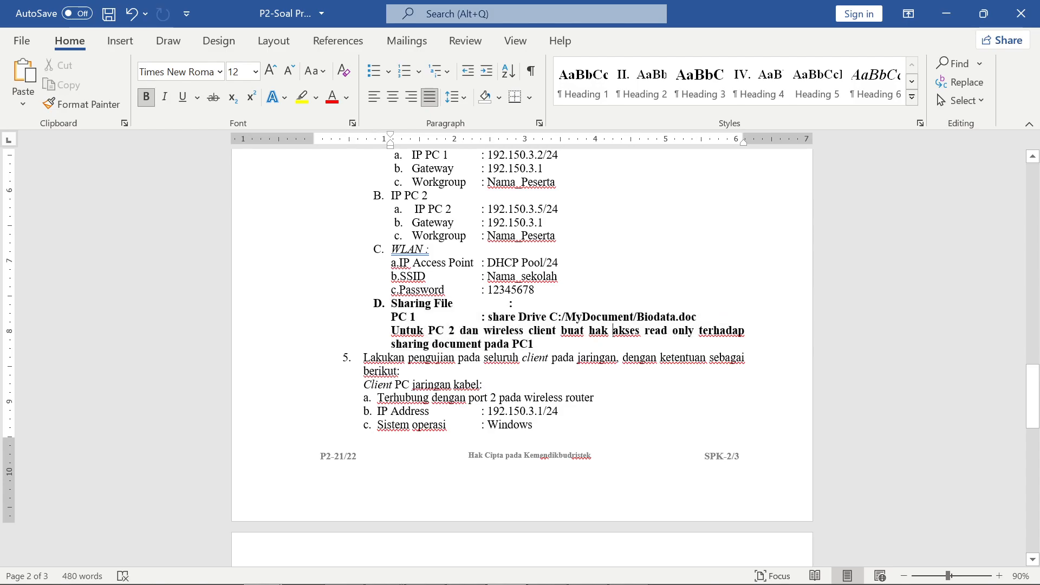
- Check the C:/MyDocument/Biodata.doc share path in the exam document, and open the System (C:) drive in File Explorer
drag(559, 317, 633, 317)
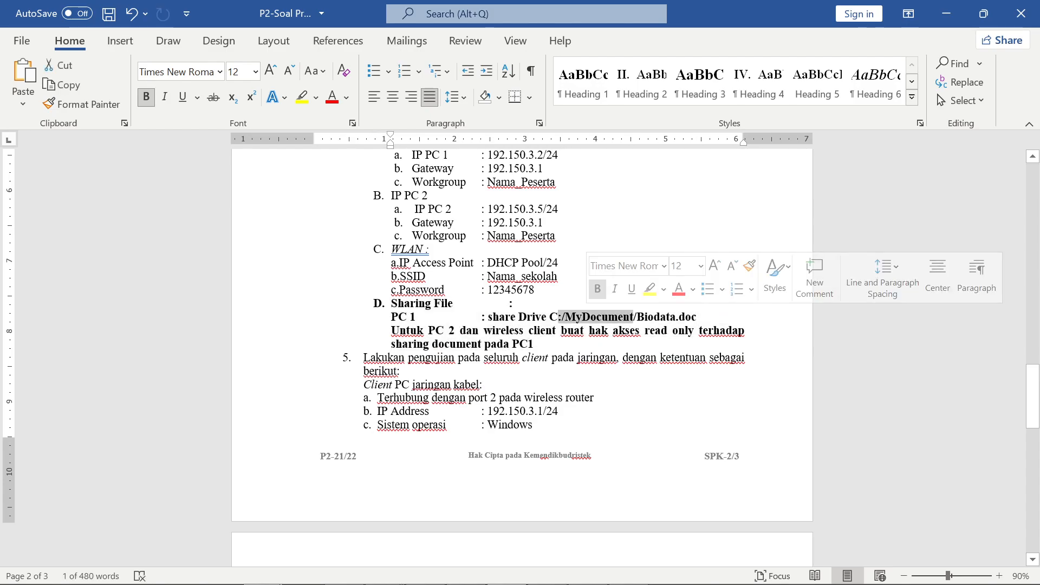
click(546, 317)
mouse_move(157, 568)
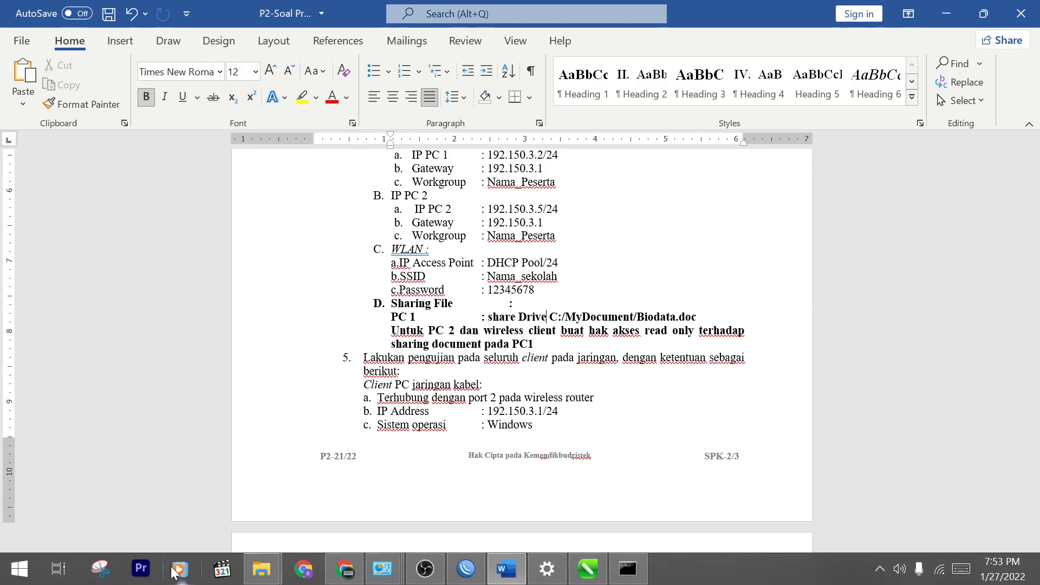
mouse_move(261, 568)
click(230, 532)
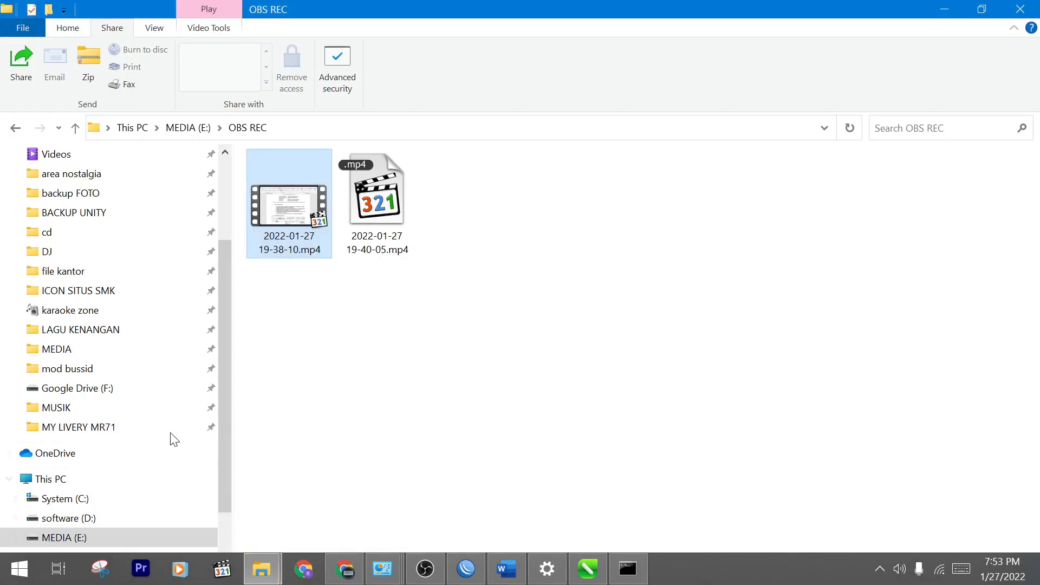
scroll(111, 460, down, 2)
click(102, 501)
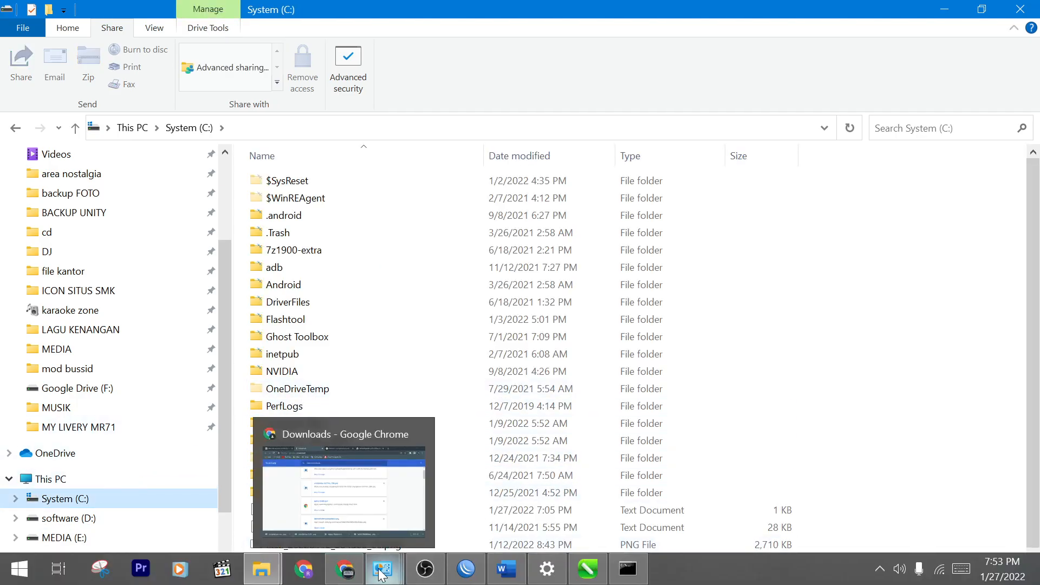
scroll(102, 395, up, 3)
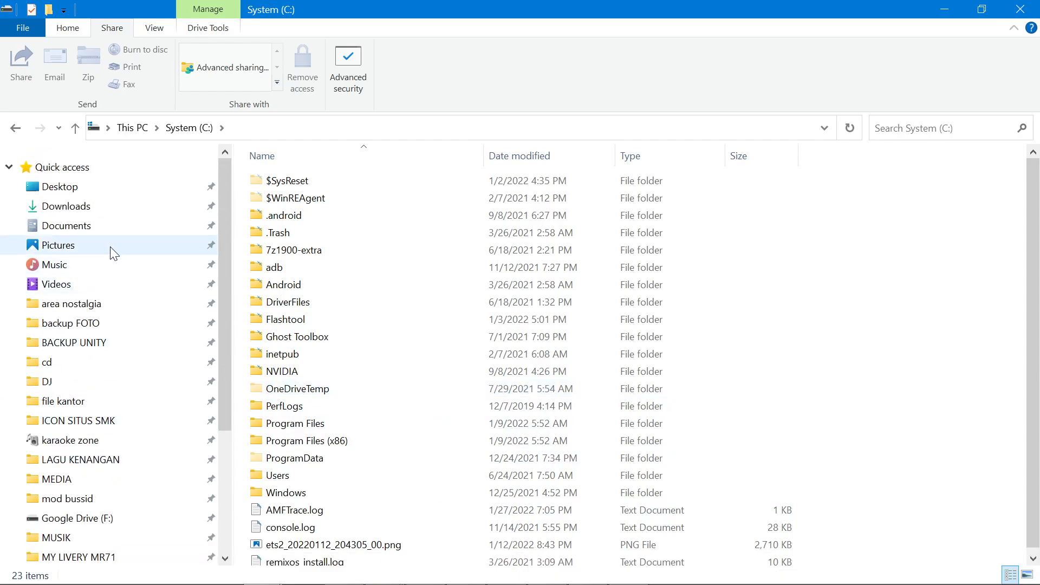
click(126, 239)
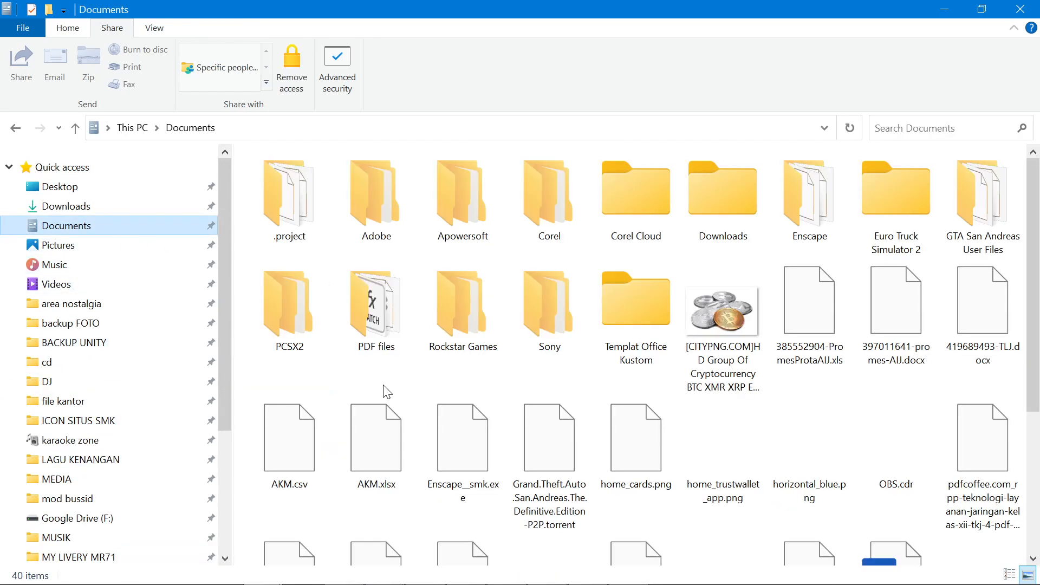
right_click(355, 372)
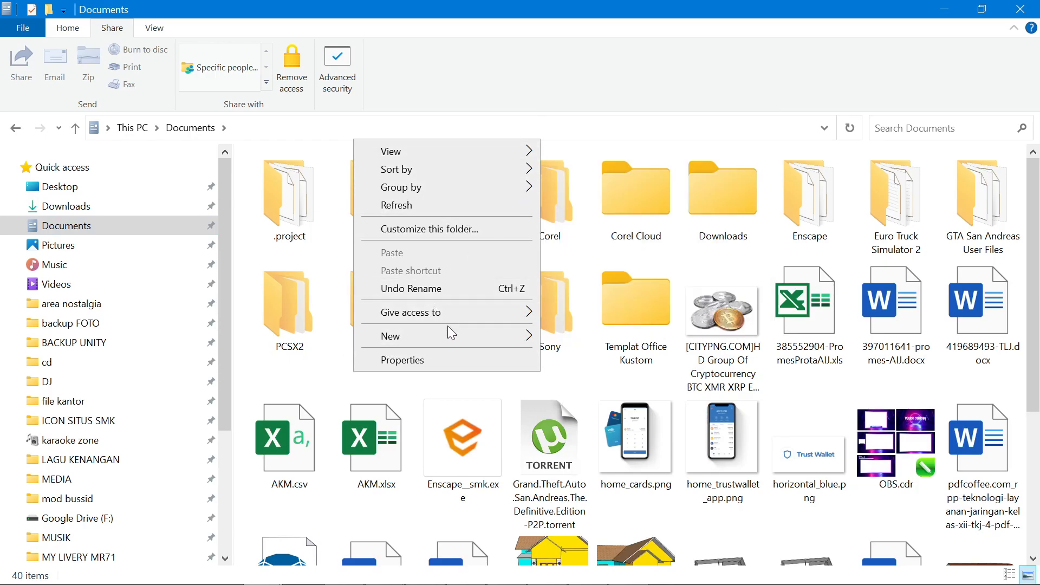
click(508, 576)
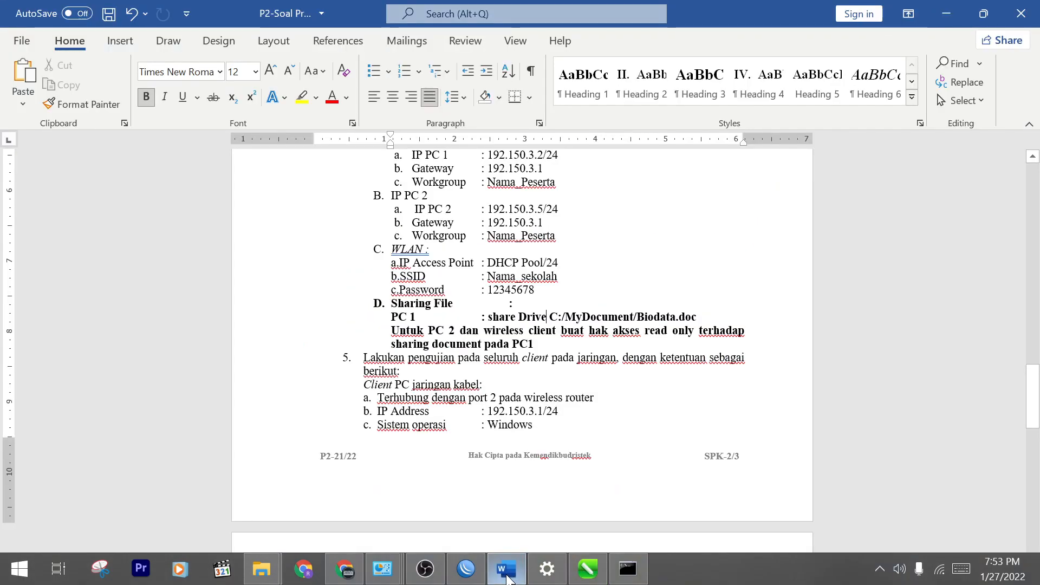
click(508, 576)
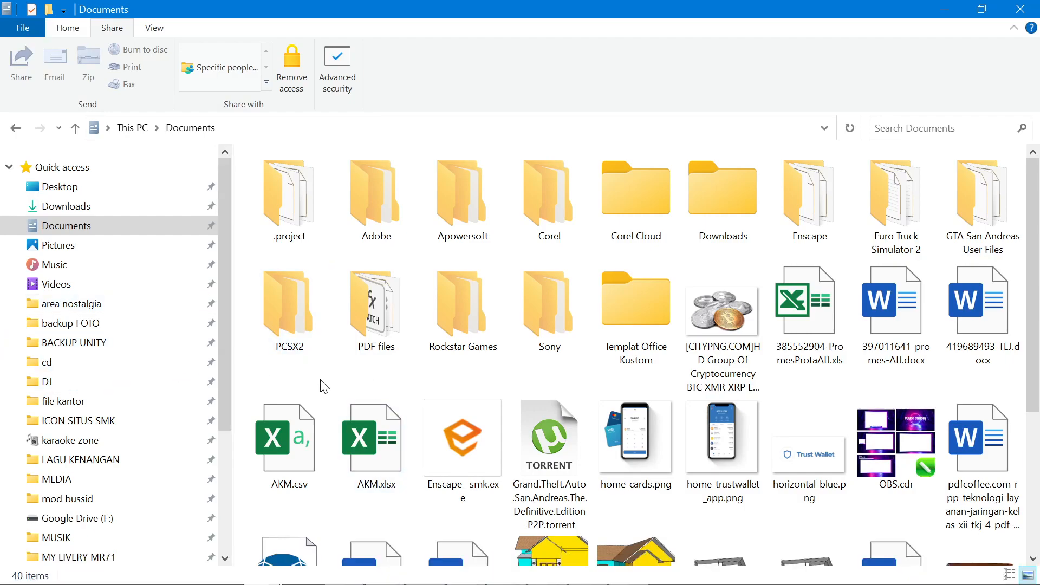
right_click(349, 379)
click(119, 363)
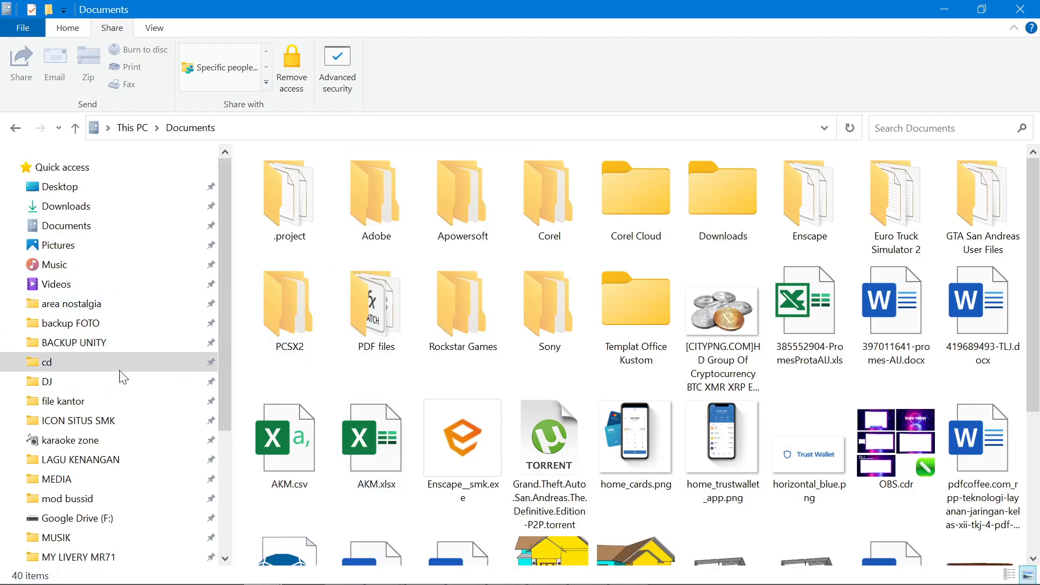
- Create a new folder named MyDocument on the System (C:) drive
click(107, 487)
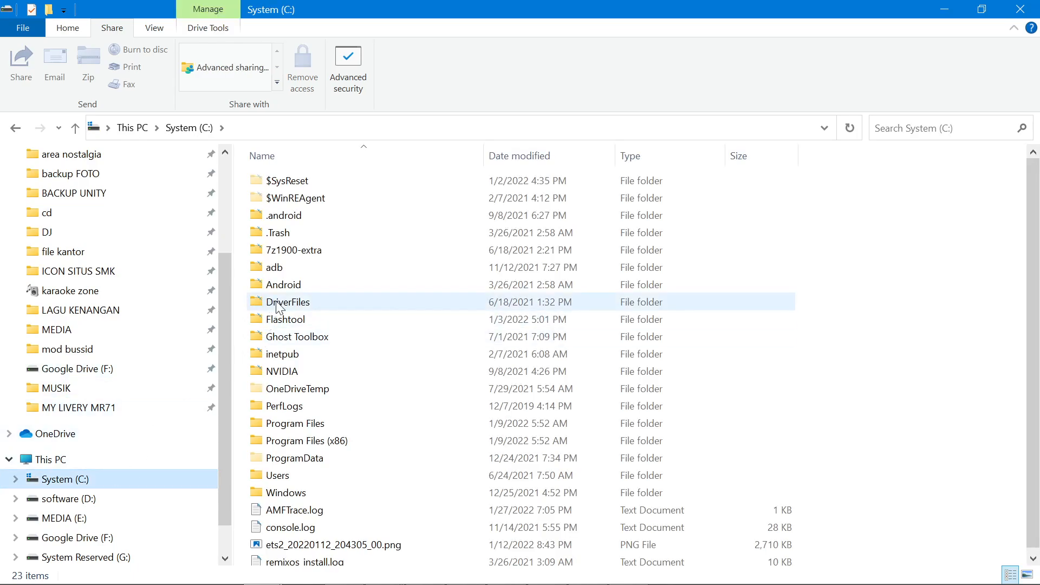
right_click(863, 226)
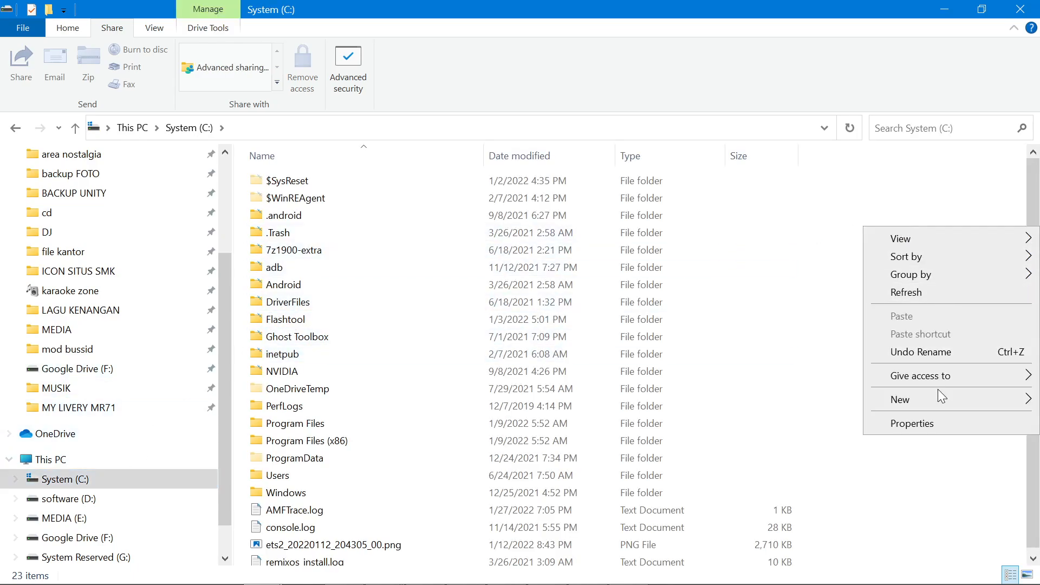
mouse_move(940, 404)
click(672, 163)
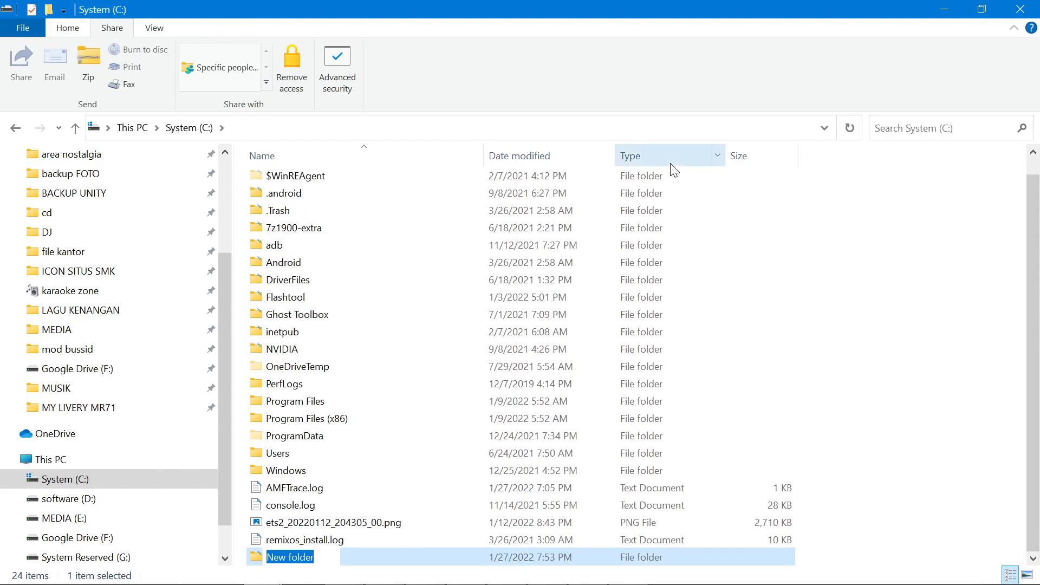
text(Mydive)
key(BackSpace)
key(BackSpace)
key(BackSpace)
key(BackSpace)
text(Document)
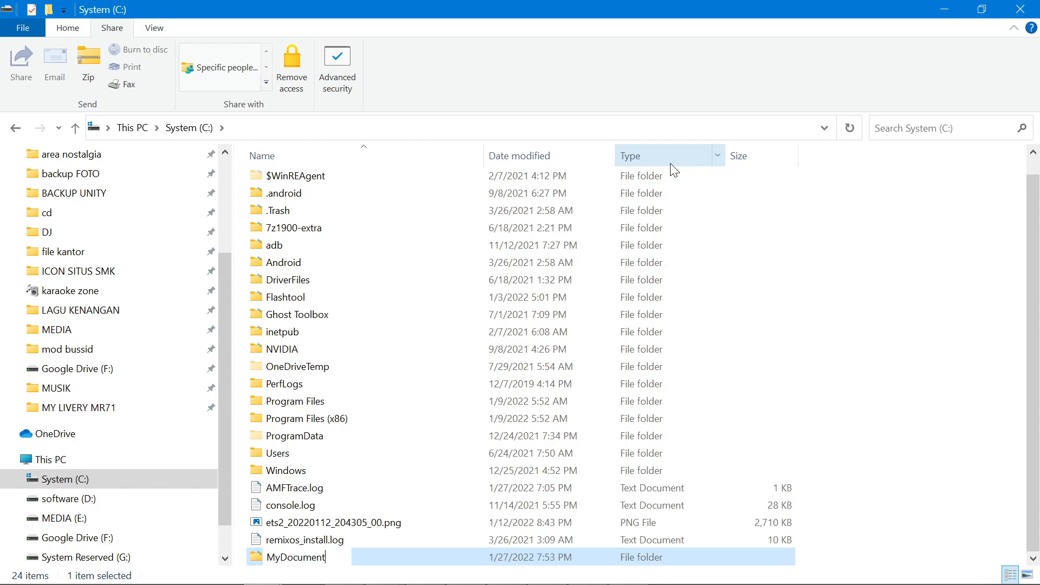
- Open the MyDocument folder and create a Microsoft Word document in it named Biodata.docx
double_click(545, 557)
click(523, 568)
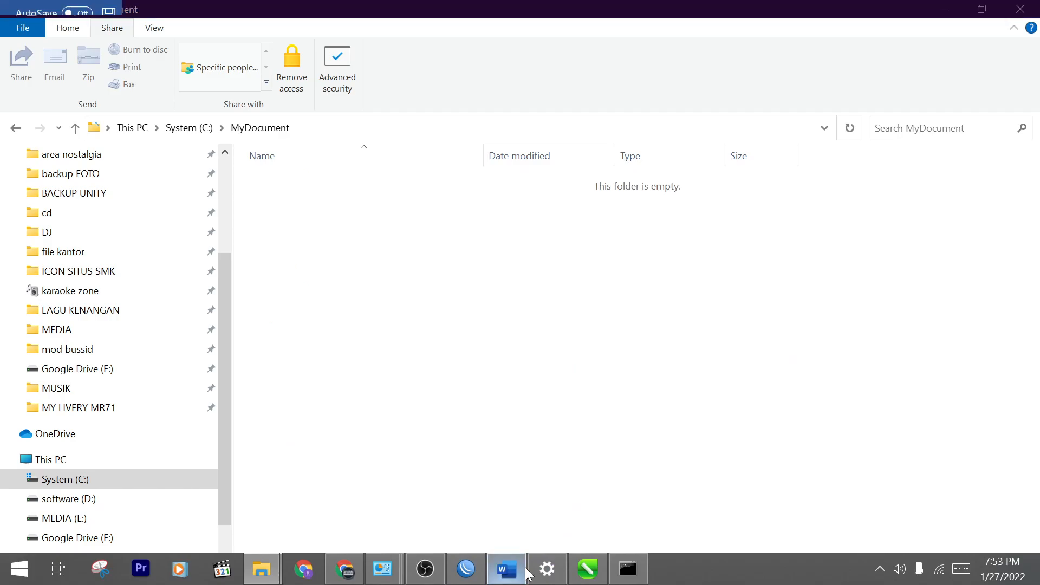
click(524, 570)
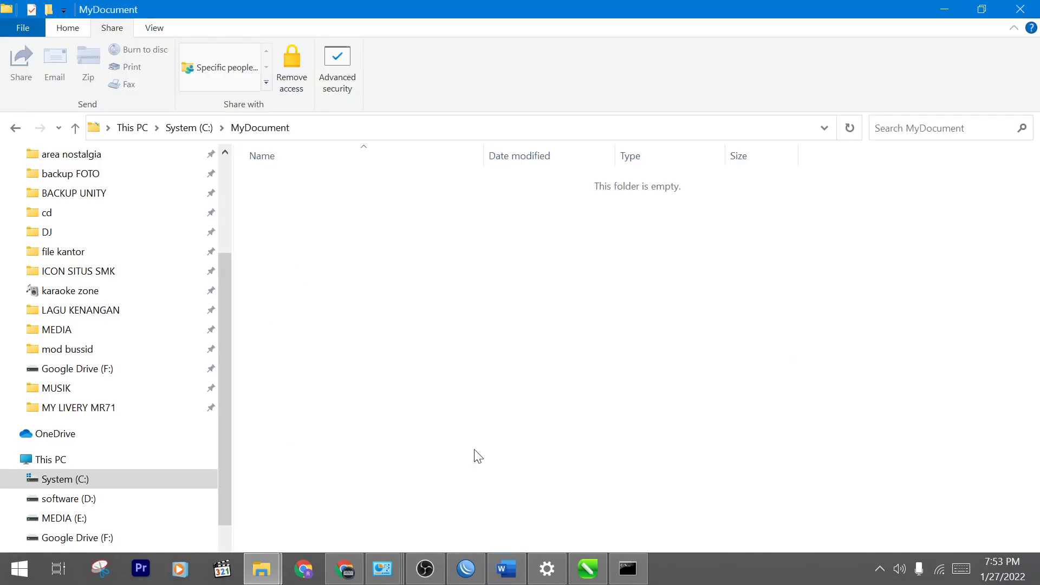
right_click(388, 238)
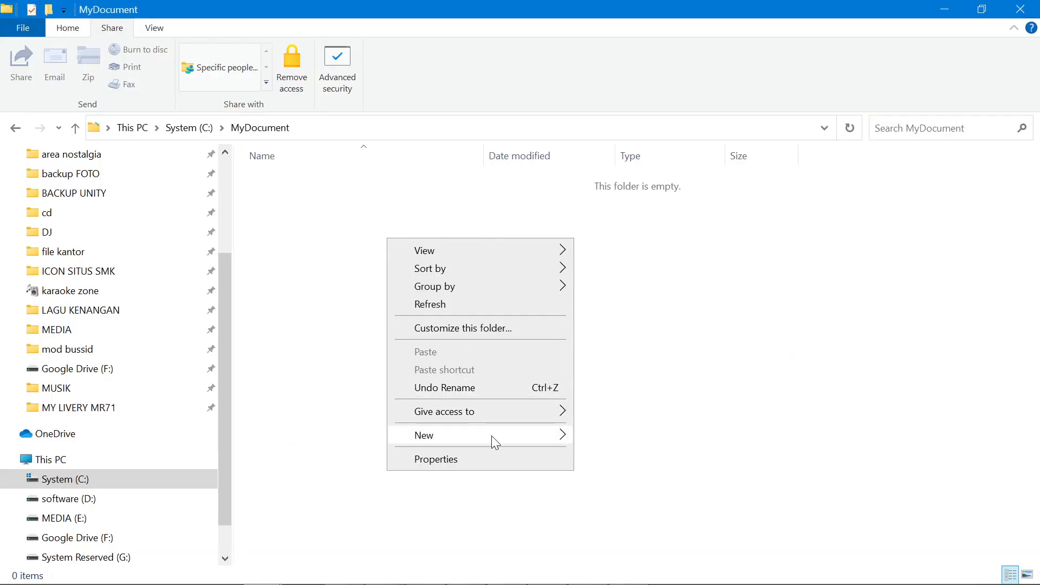
mouse_move(492, 437)
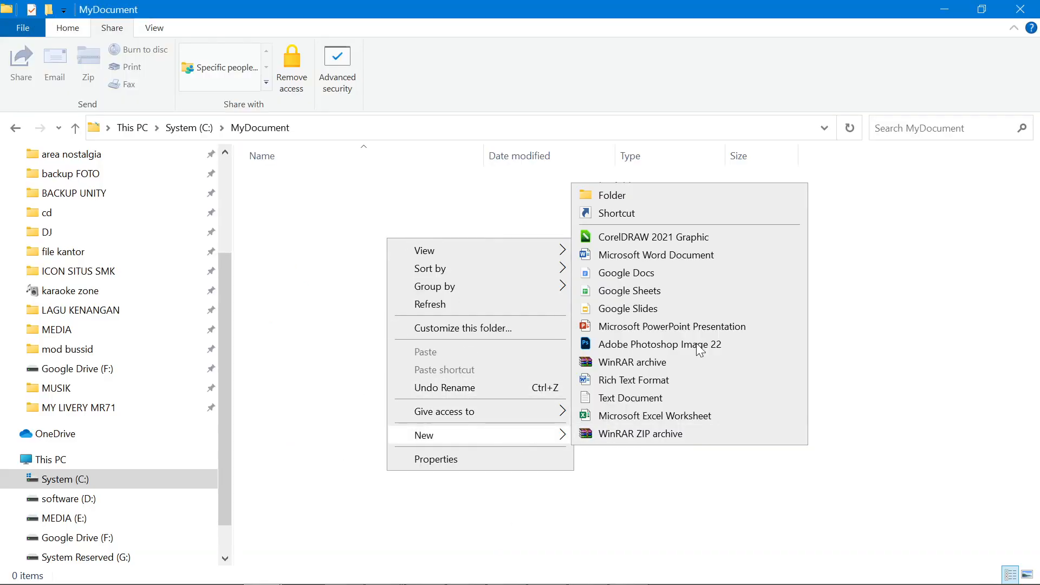
click(706, 259)
text(Biodata.docx)
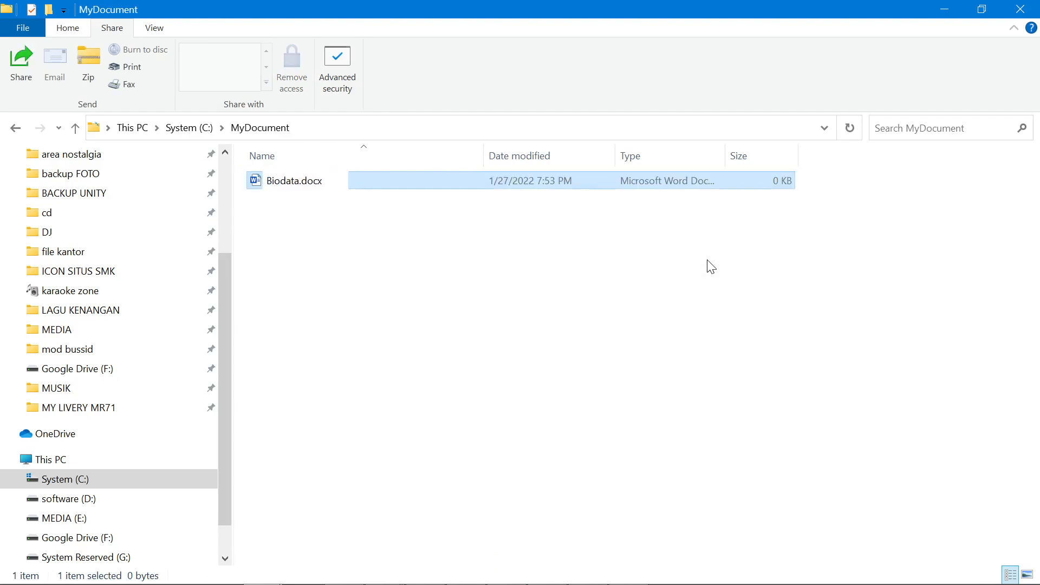
click(711, 267)
- Open Biodata.docx, enter the participant's name and the school SMK Taman Karya Subah on separate lines, and save it
double_click(631, 184)
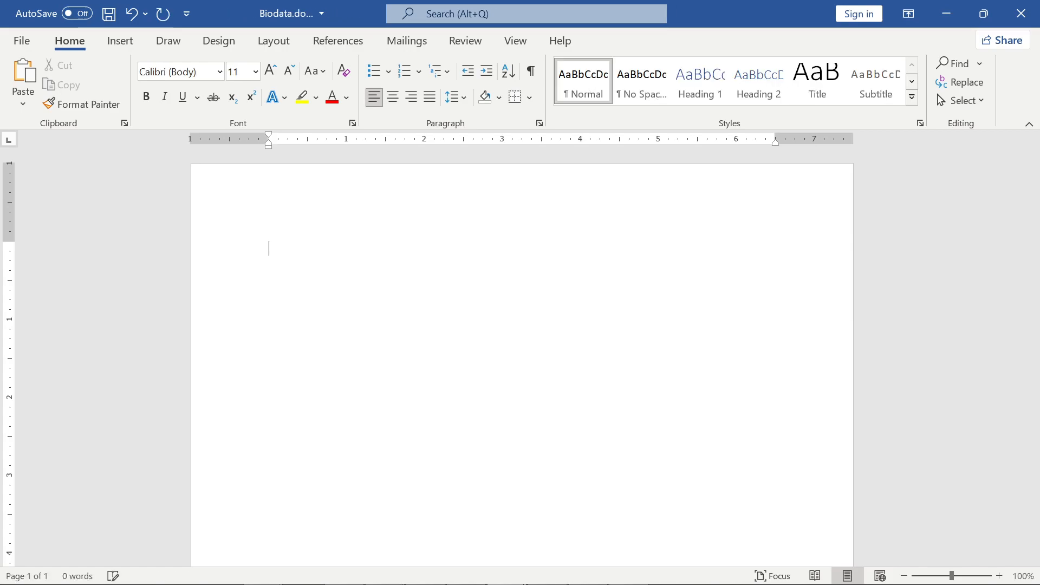
text(Upin Ipin)
key(Return)
text(SMK Taman )
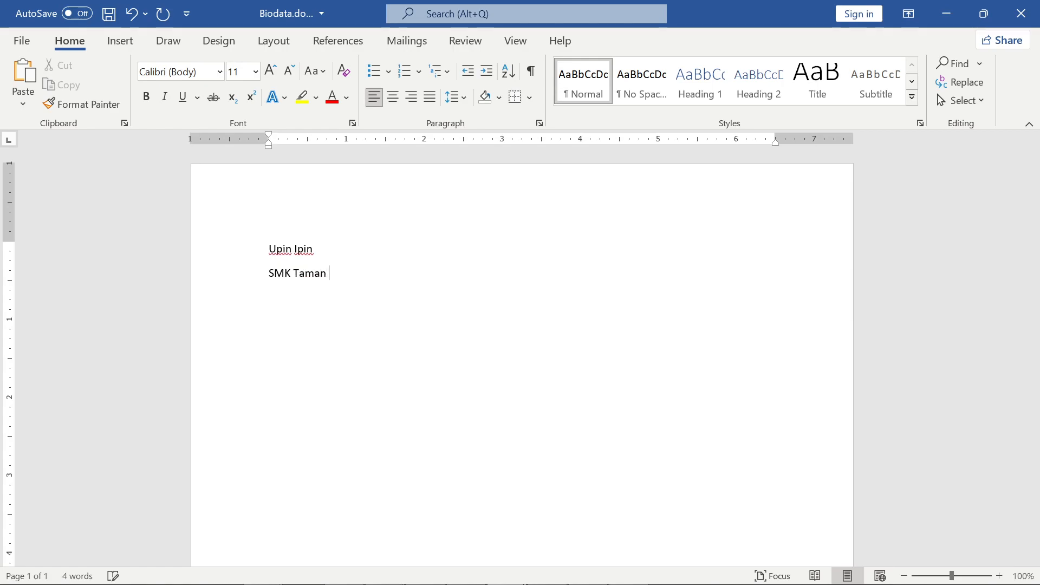
text(Karya SUbah)
key(ctrl+s)
- Switch back to File Explorer and go up from MyDocument to the System (C:) drive
key(alt+Tab)
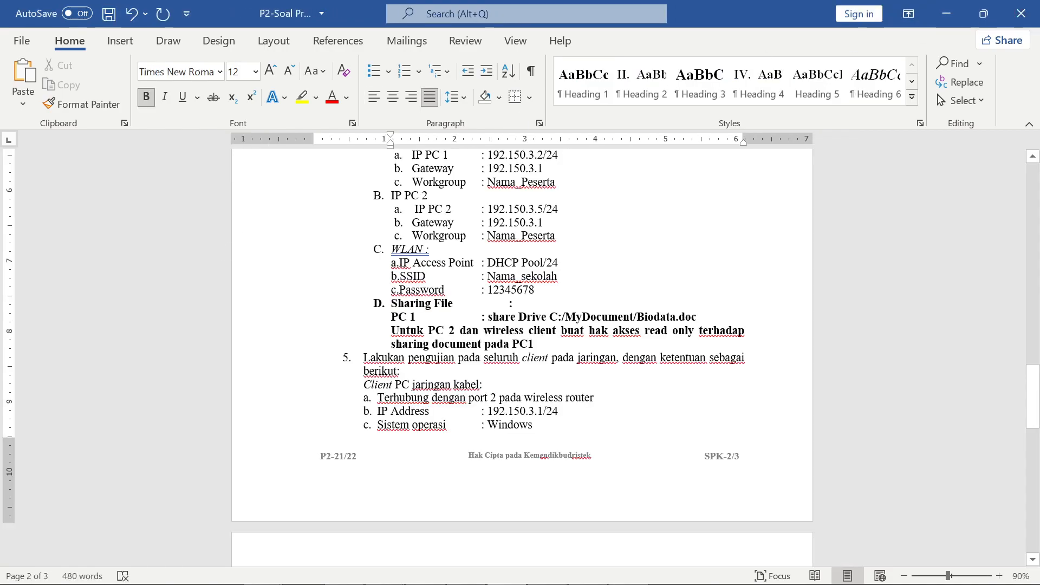
mouse_move(262, 574)
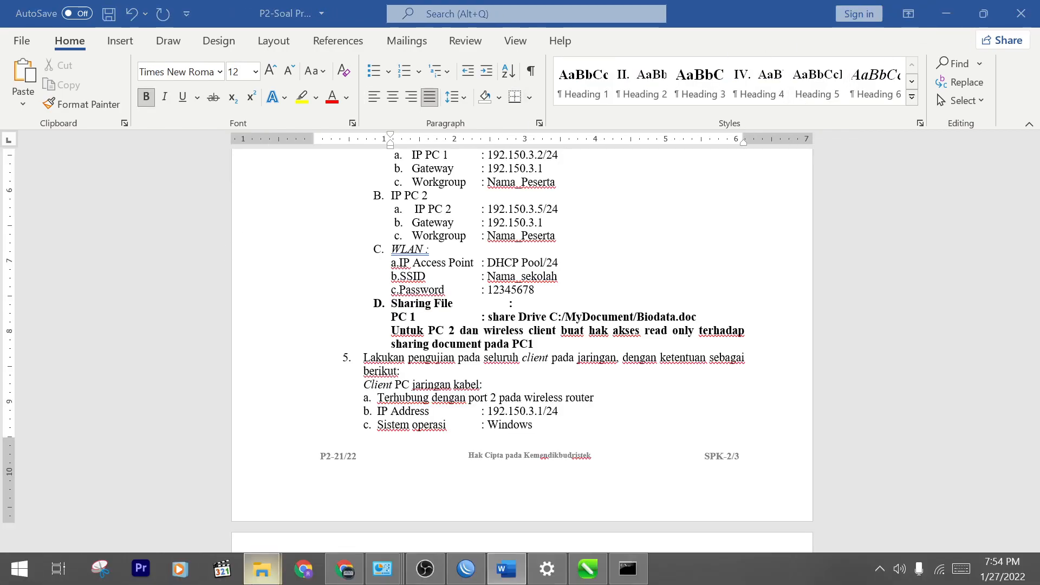
click(244, 539)
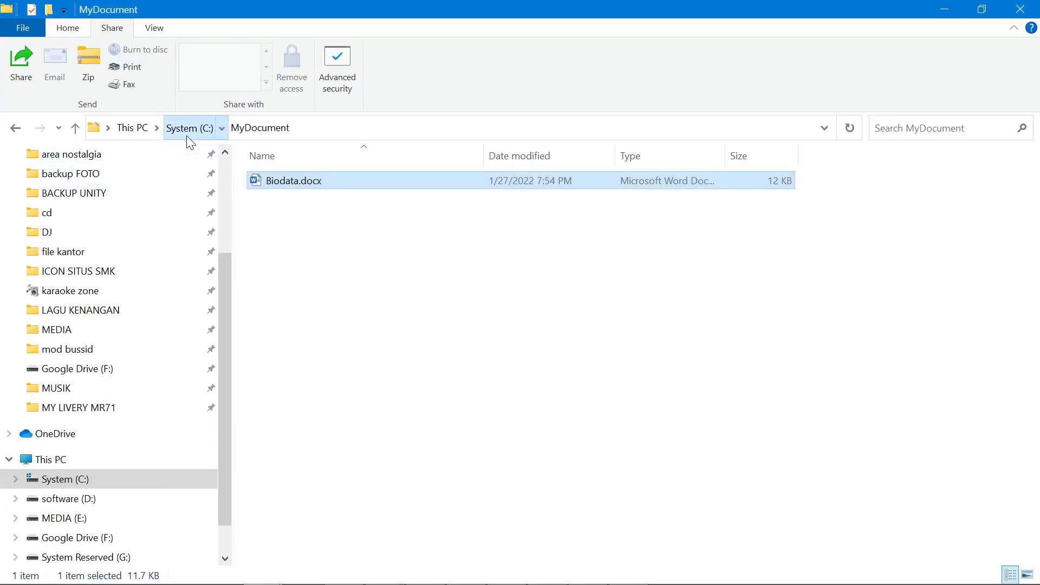
click(187, 137)
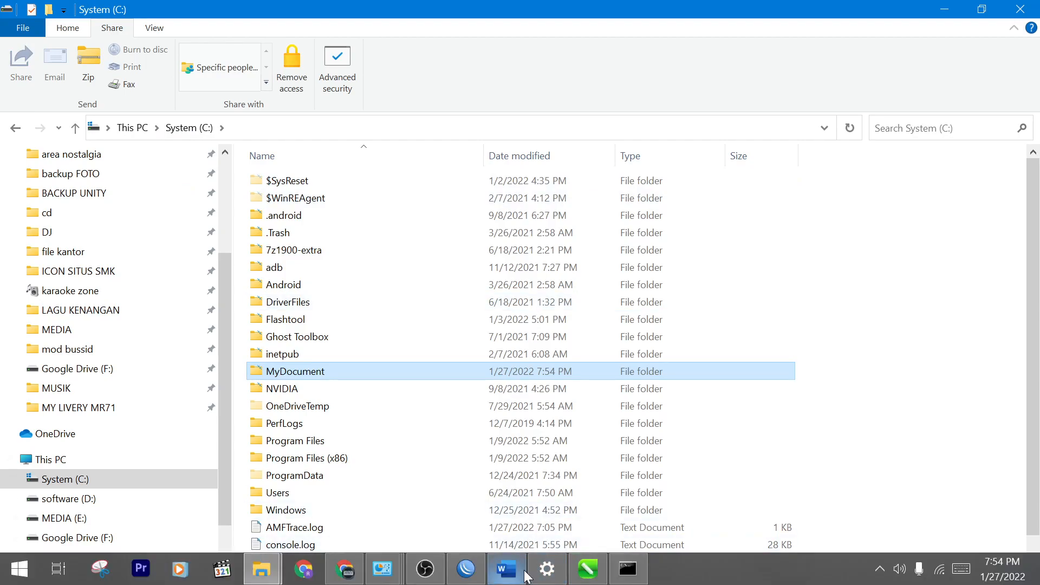
- Switch to the Word exam document and review the task description, the PC 1 workgroup and the file sharing requirements
click(526, 573)
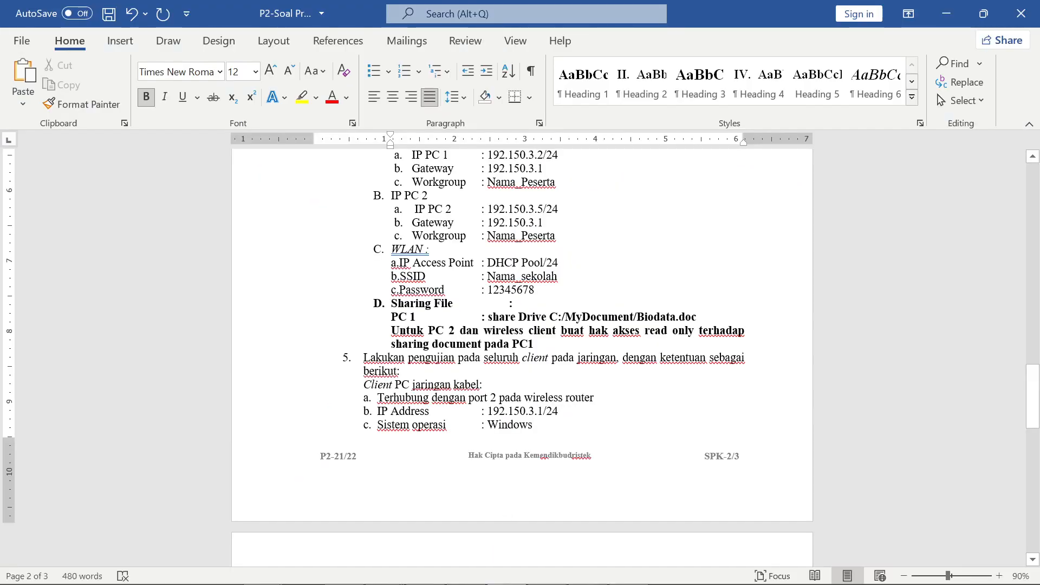
click(520, 371)
scroll(520, 371, down, 2)
scroll(520, 371, up, 11)
scroll(520, 358, down, 3)
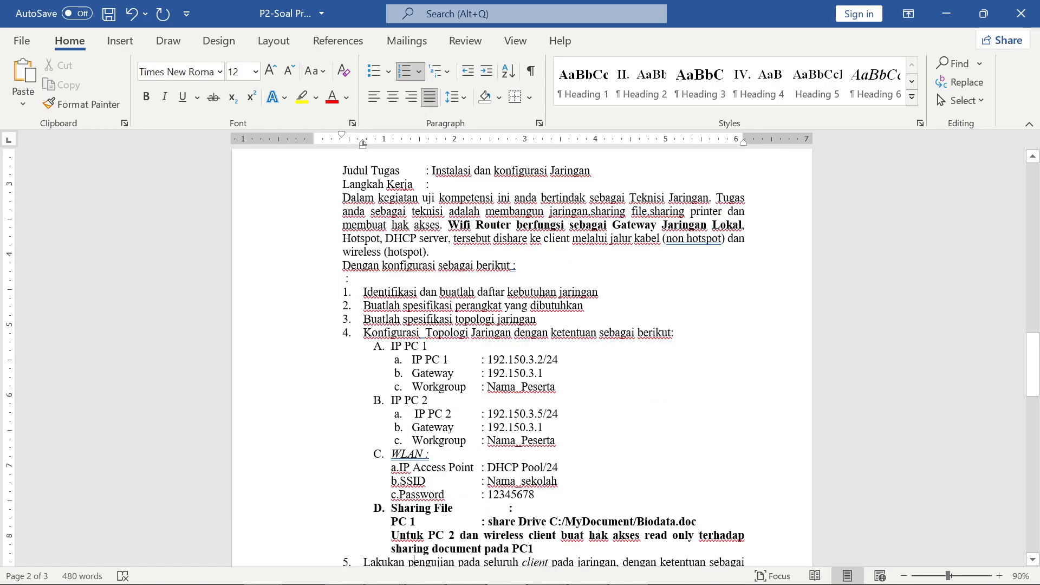
drag(412, 386, 467, 386)
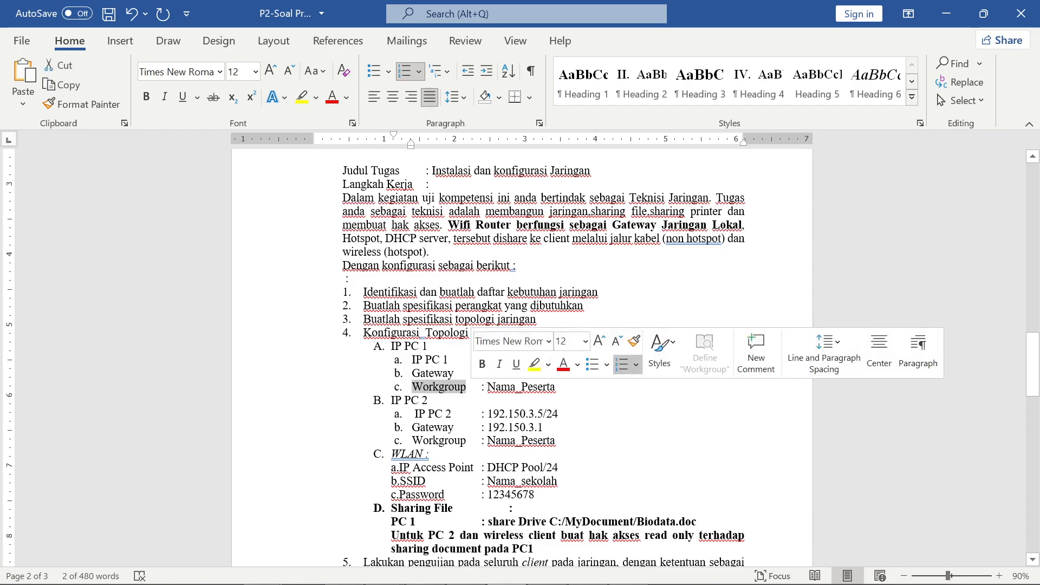
scroll(466, 386, up, 3)
click(428, 502)
scroll(522, 357, up, 3)
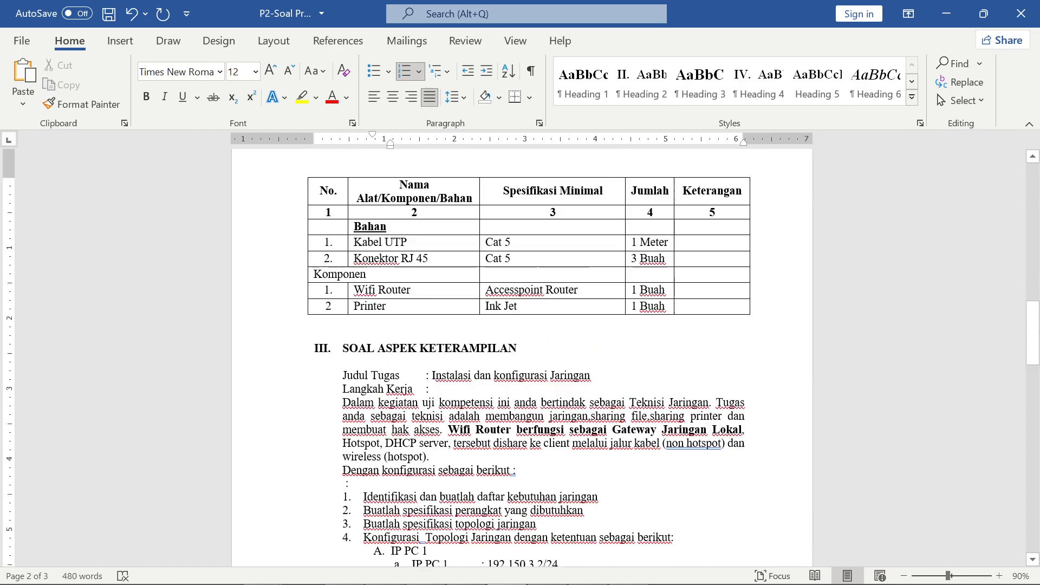
scroll(522, 357, down, 3)
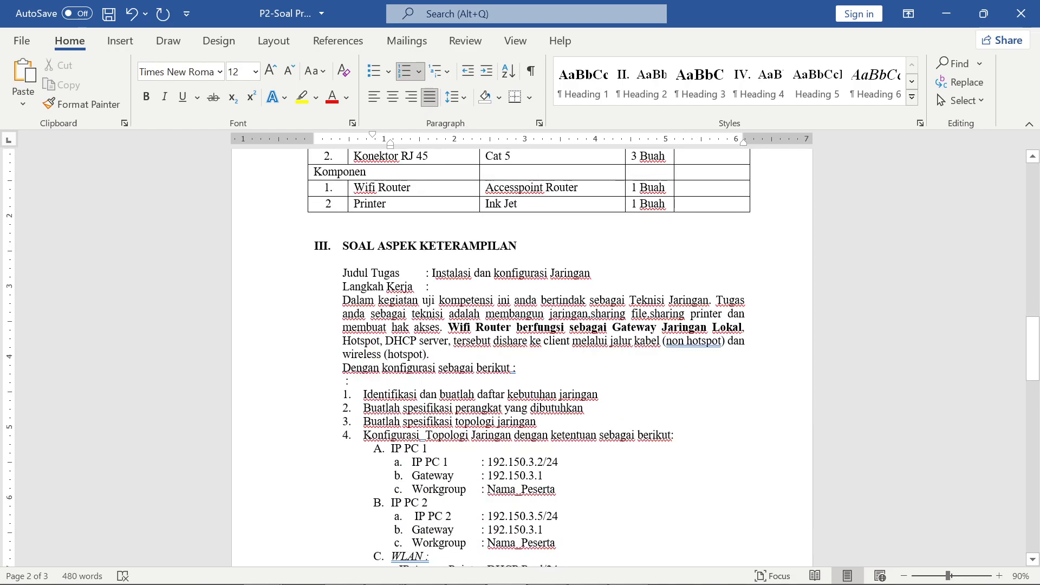
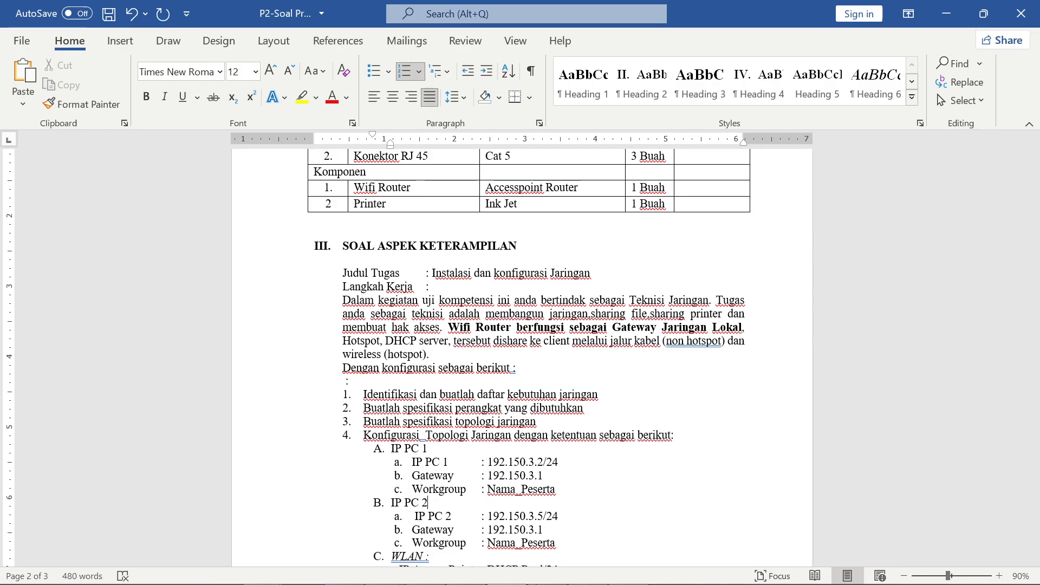
- Switch to File Explorer, open specific-people sharing for the MyDocument folder, and add Everyone with Read permission
mouse_move(262, 569)
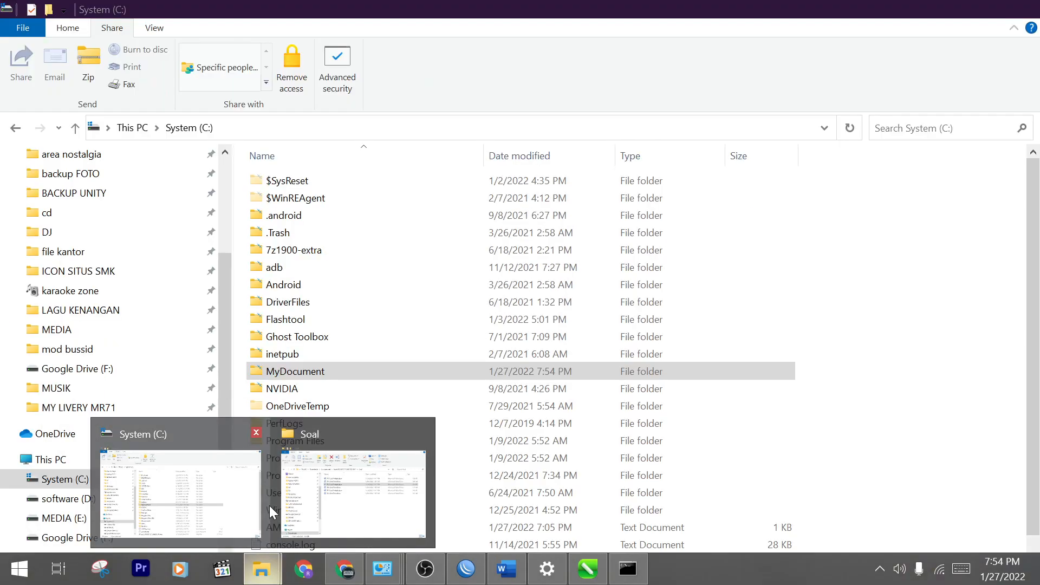
click(268, 505)
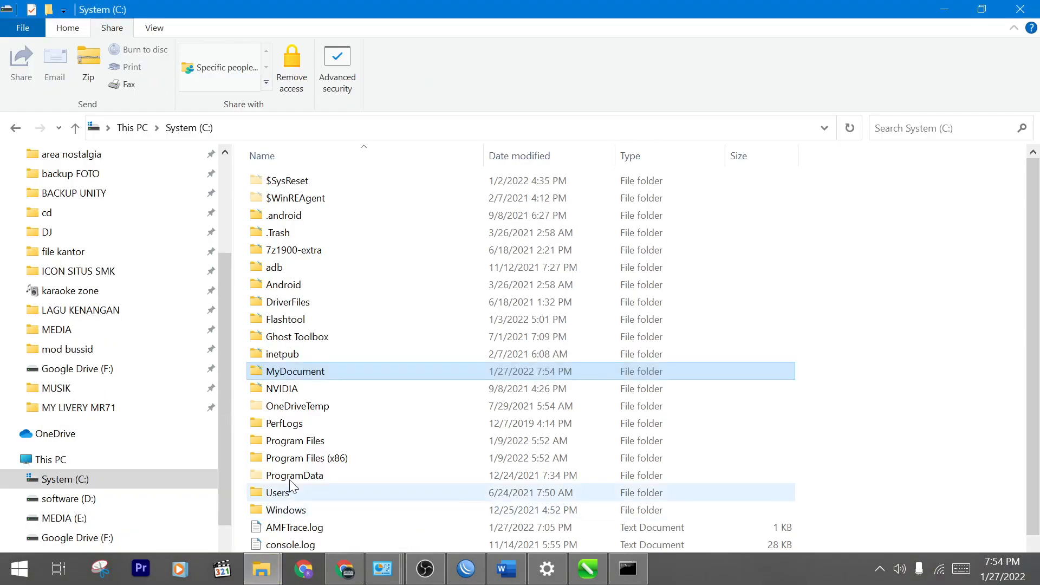
right_click(367, 376)
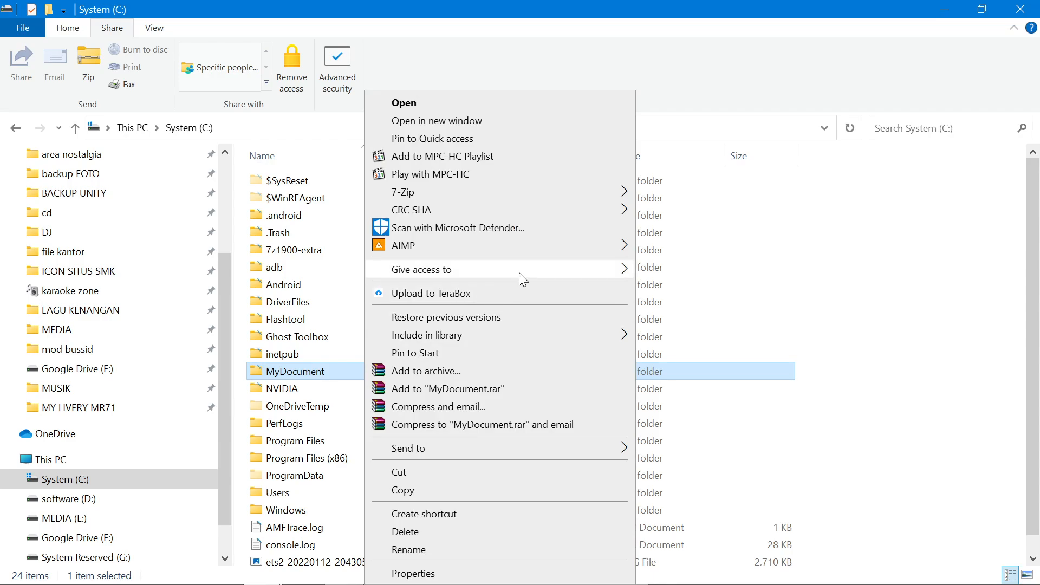
mouse_move(519, 272)
click(686, 289)
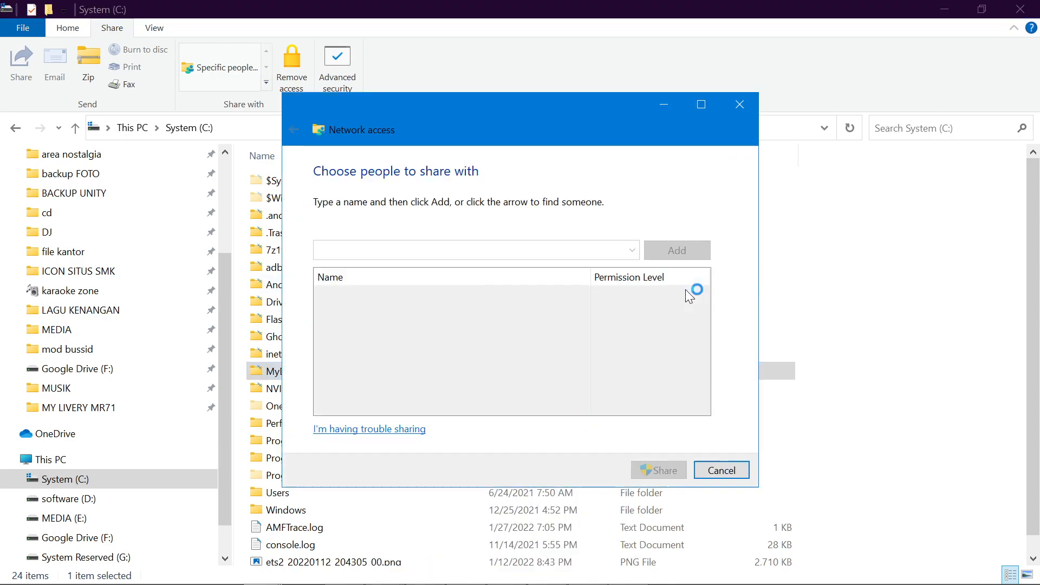
click(632, 250)
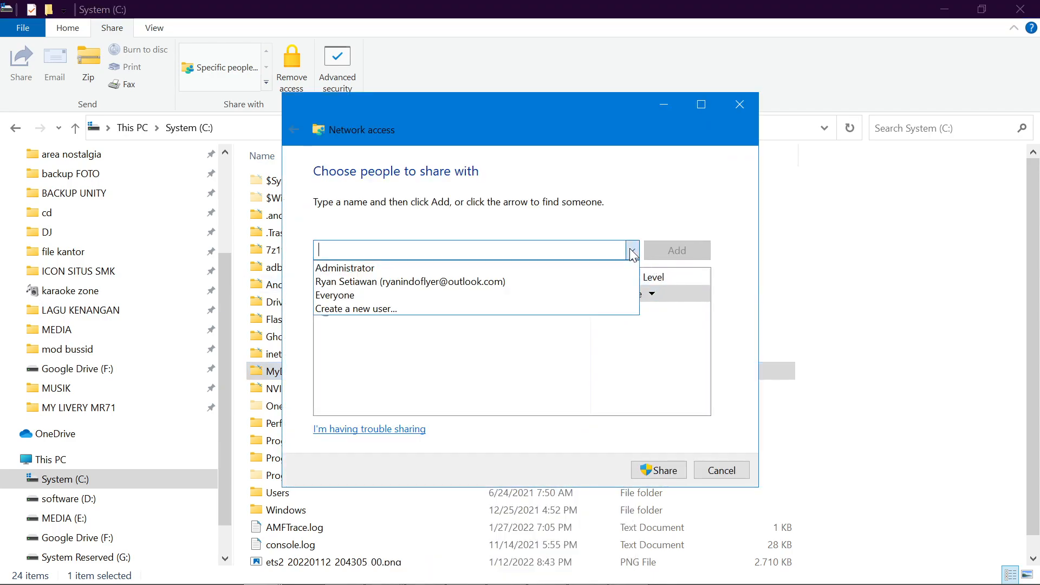
click(502, 295)
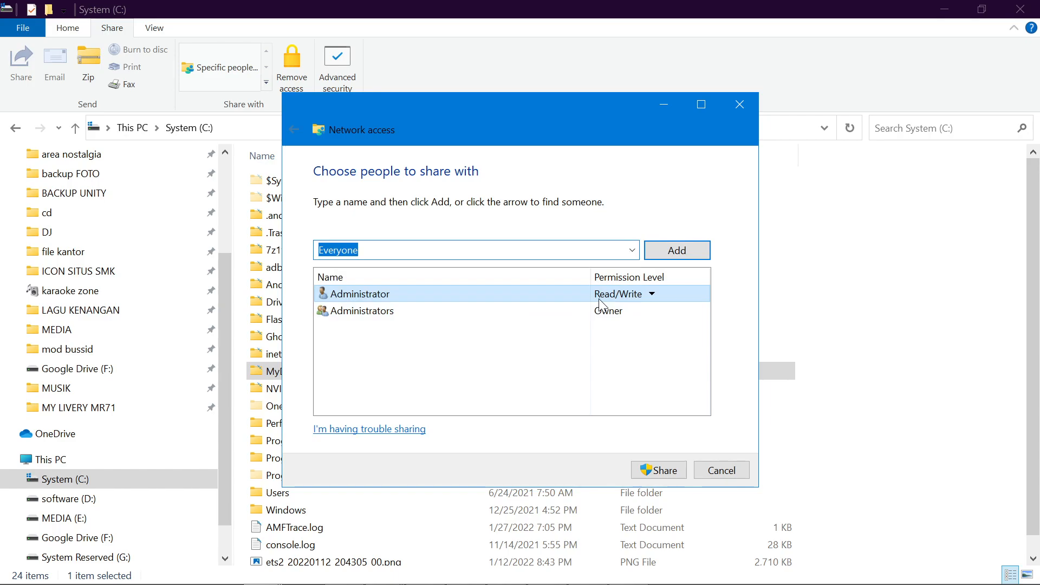
click(673, 258)
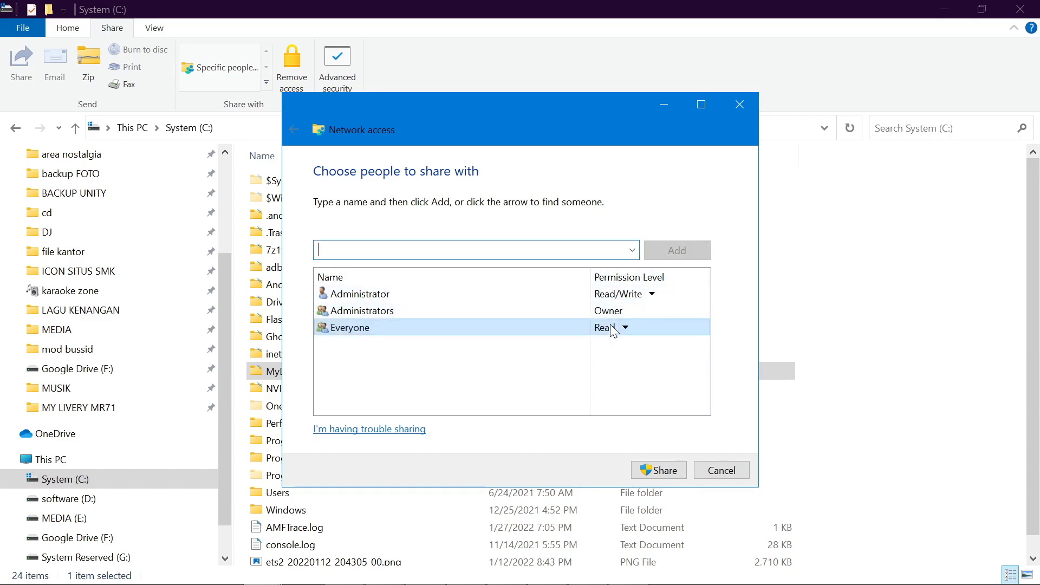
- Switch to the Word exam document and review the file sharing, access rights and client testing requirements
click(507, 573)
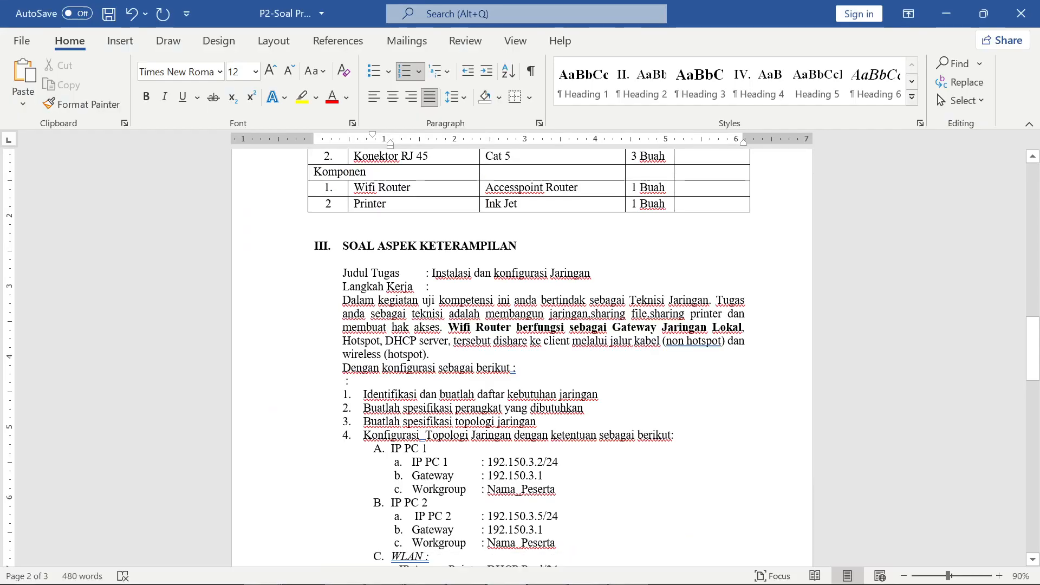
scroll(431, 389, down, 9)
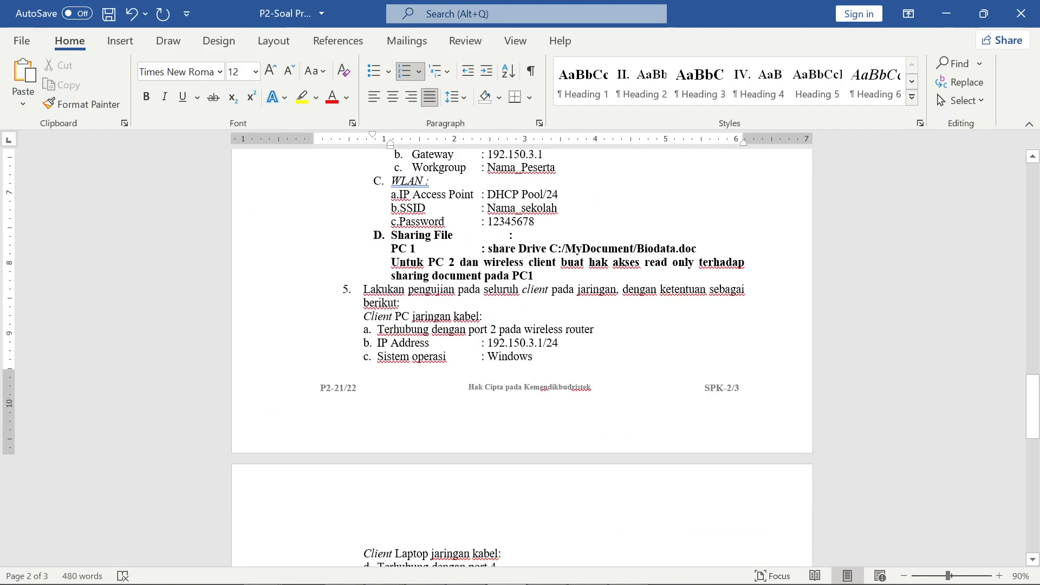
scroll(450, 360, down, 18)
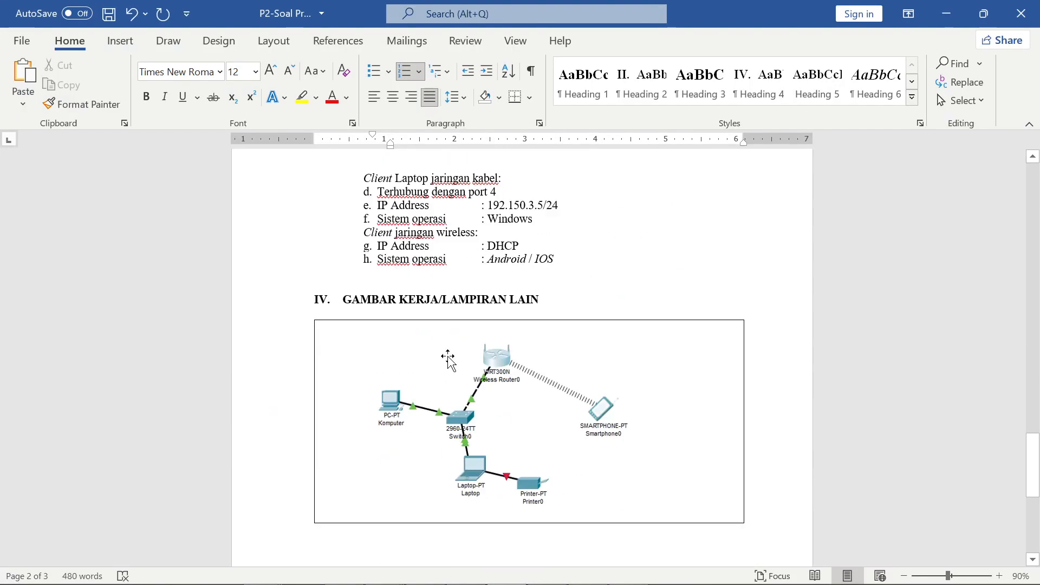
scroll(449, 360, up, 7)
scroll(450, 359, up, 10)
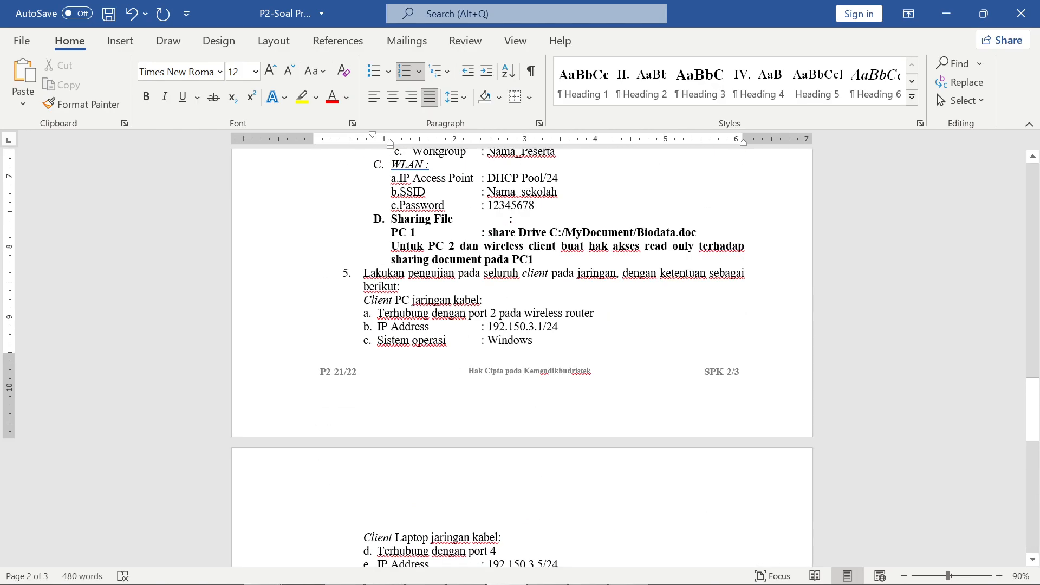
- Return to the Network access dialog and share the MyDocument folder with Everyone at the Read permission level
mouse_move(564, 558)
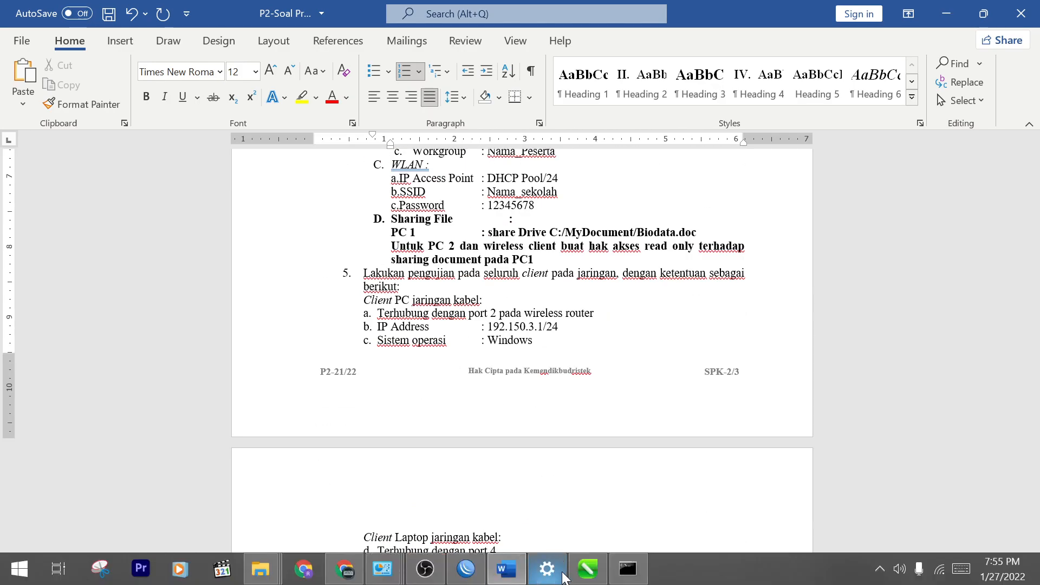
mouse_move(267, 574)
click(476, 534)
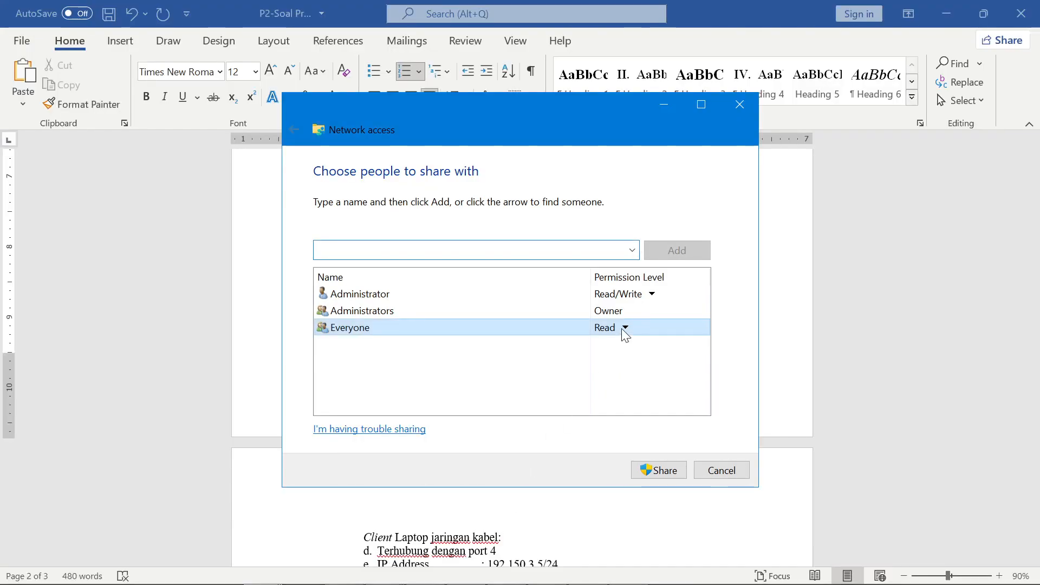
click(661, 470)
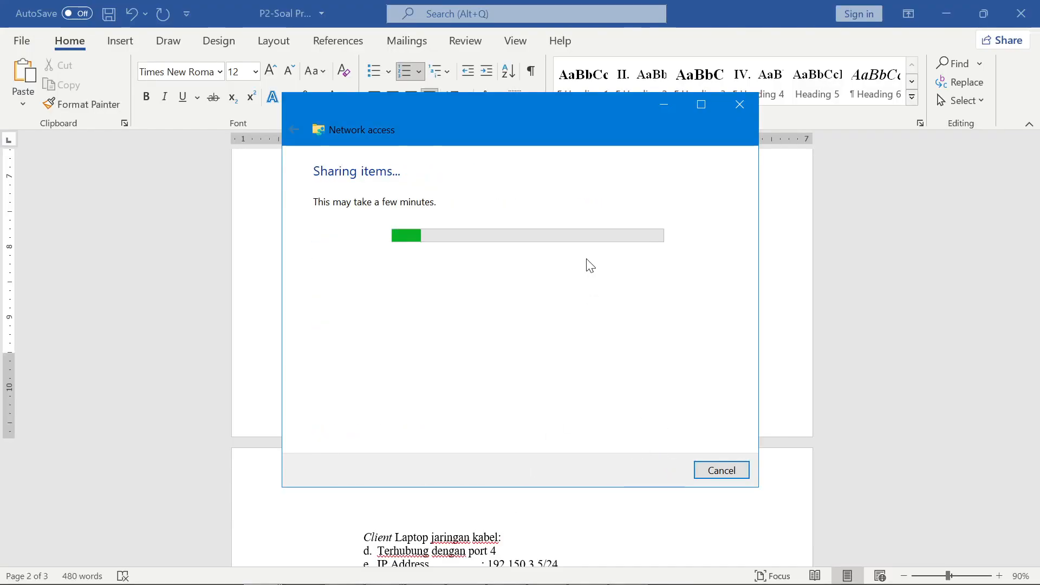
- Switch to the File Explorer window showing the System (C:) drive
mouse_move(16, 581)
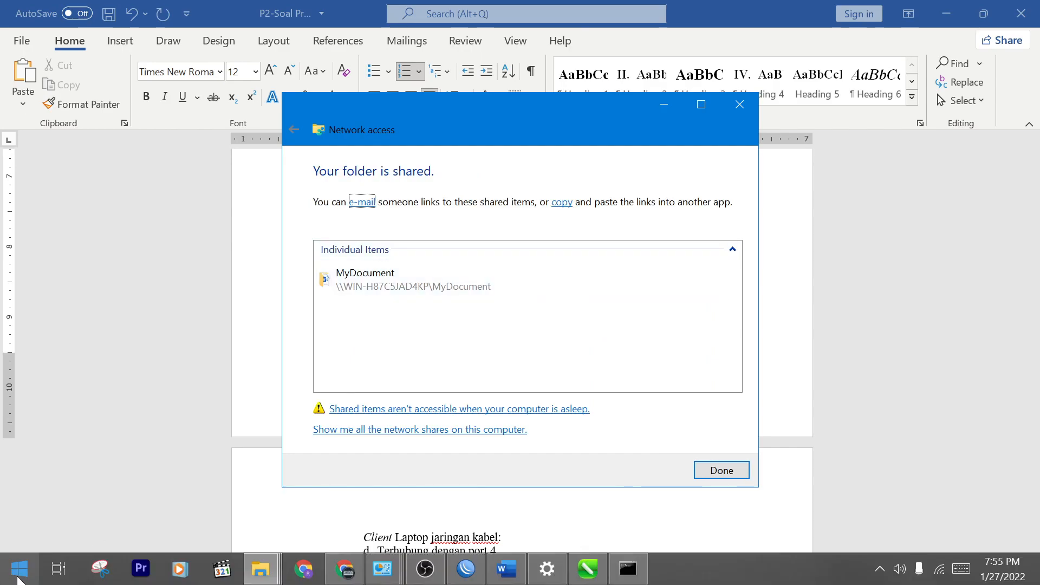
click(239, 573)
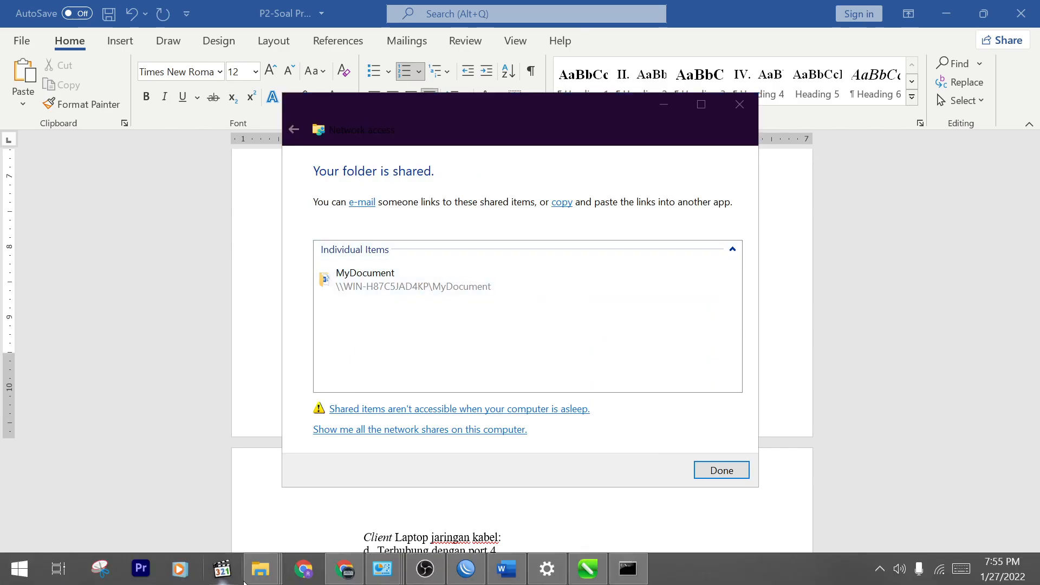
mouse_move(249, 558)
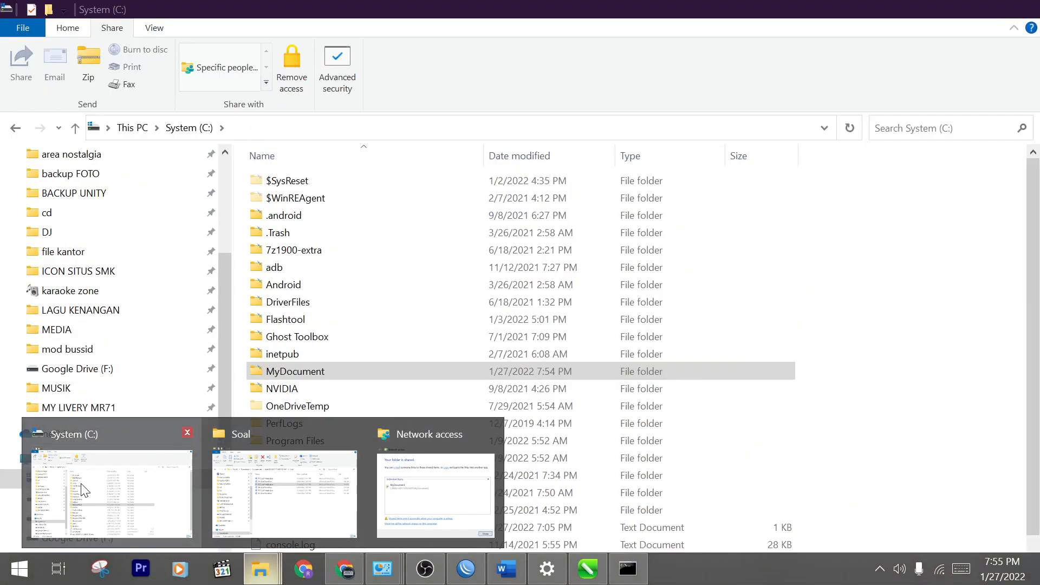
click(154, 476)
scroll(156, 442, down, 1)
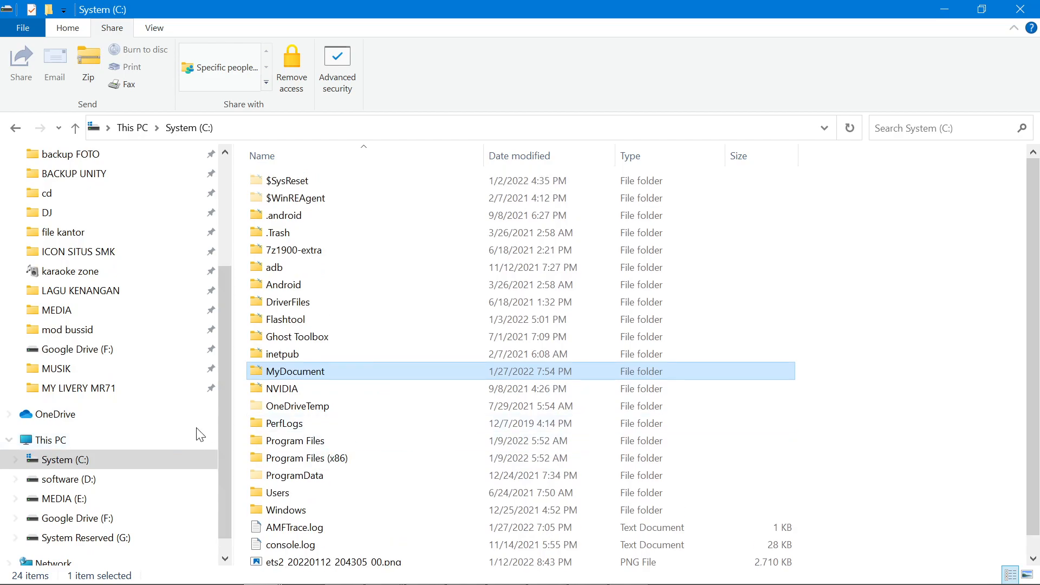
- Search Windows for "printer", open Printers & scanners, and open the sharing properties of the pdfFactory Pro printer
mouse_move(16, 571)
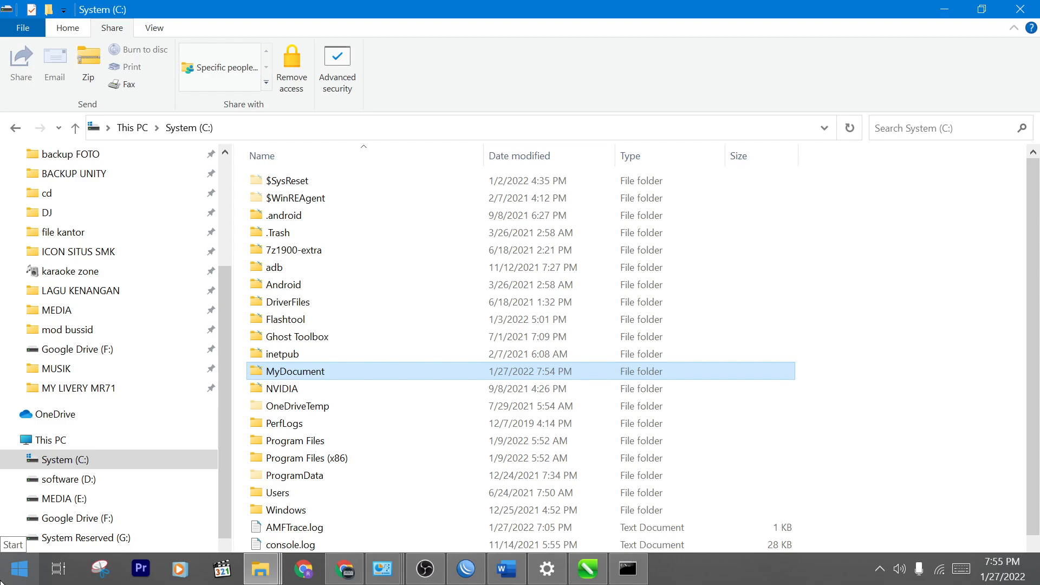
click(17, 572)
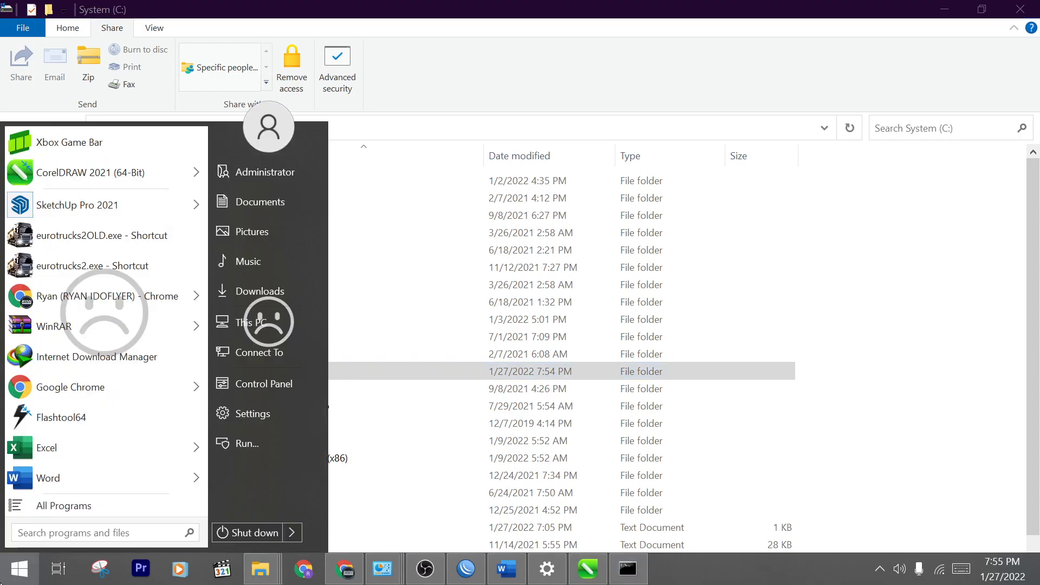
text(printer)
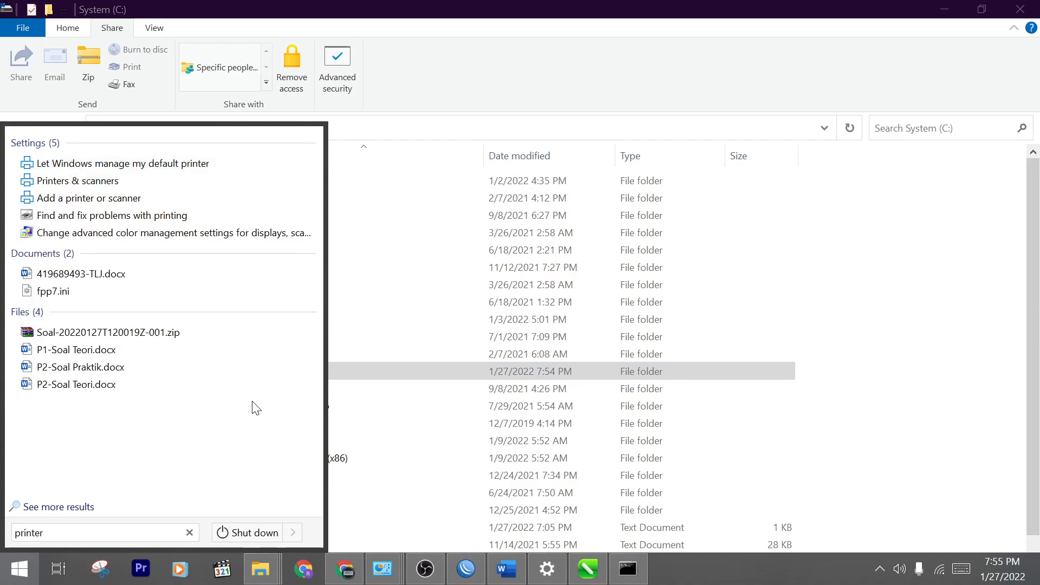
click(225, 175)
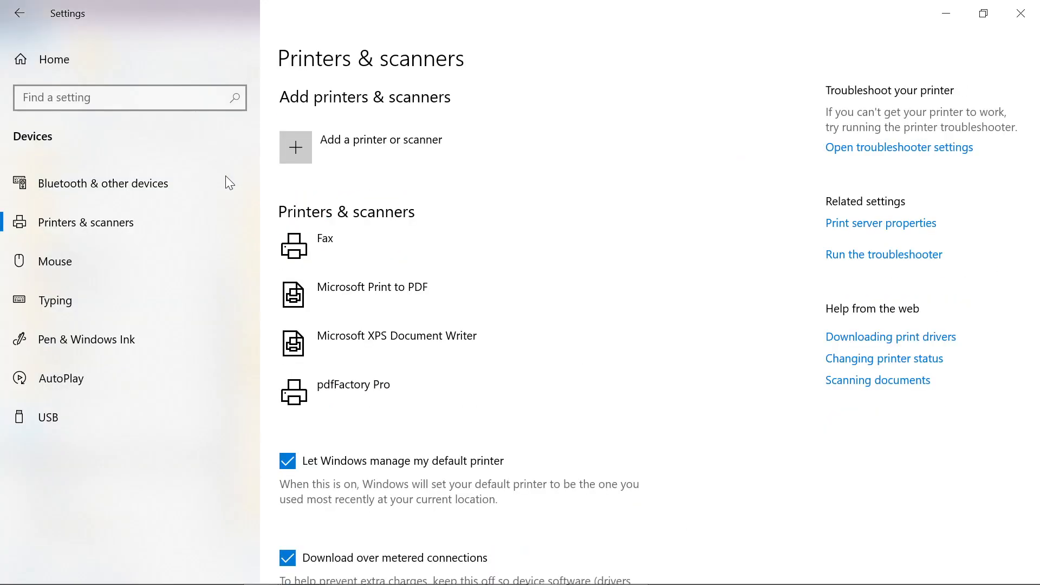
click(412, 399)
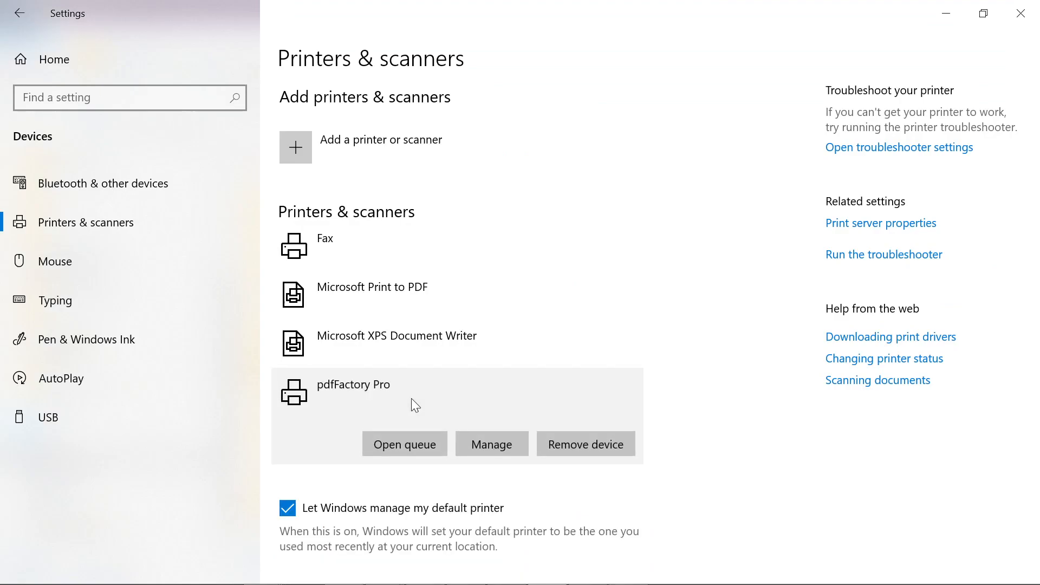
click(499, 444)
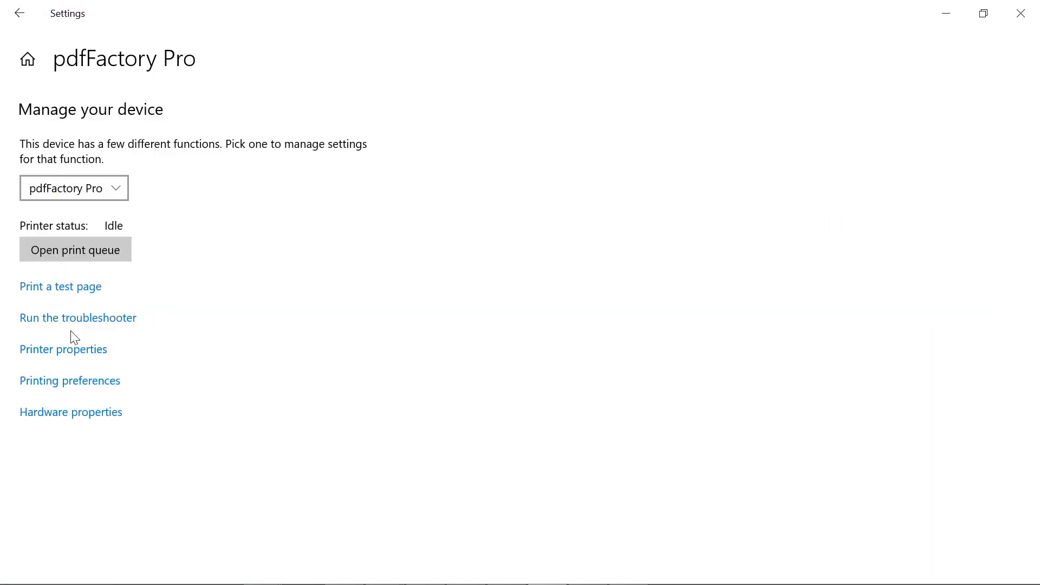
click(95, 361)
click(162, 170)
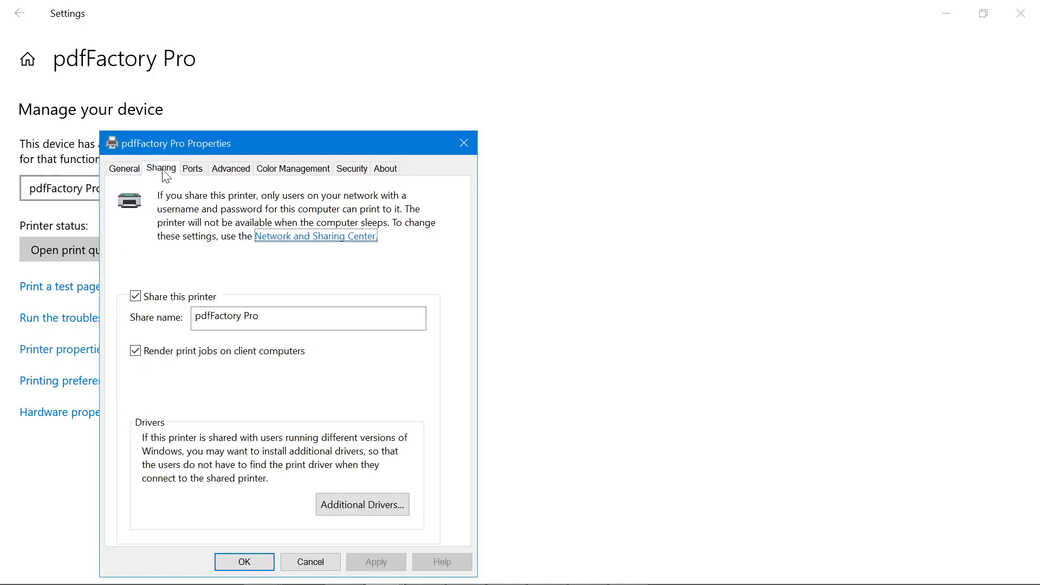
- Share the printer under the share name pdfFactory Pro, confirm its properties, and return to the Printers & scanners list
click(174, 305)
click(173, 304)
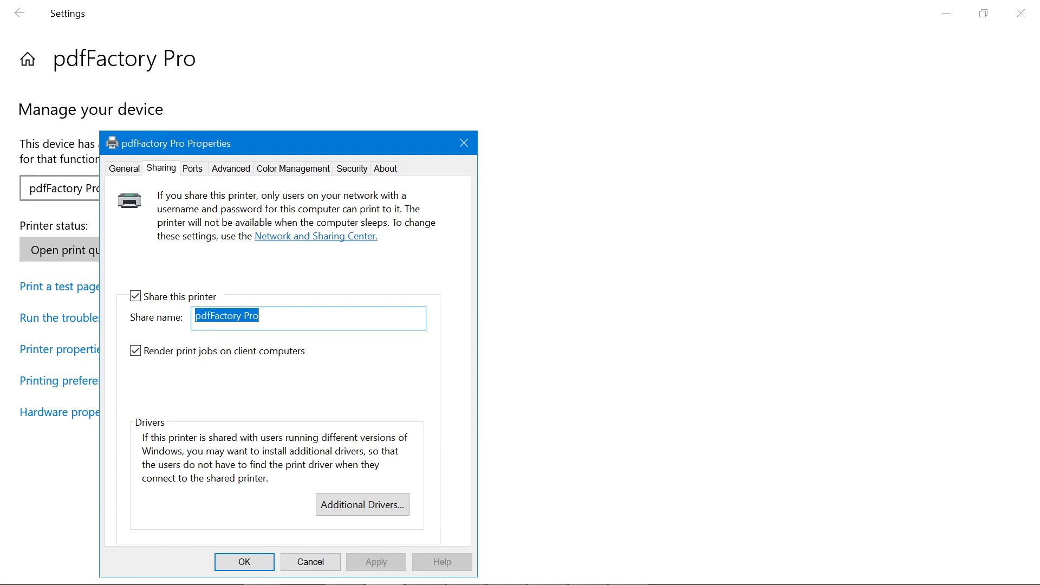
click(242, 562)
click(4, 10)
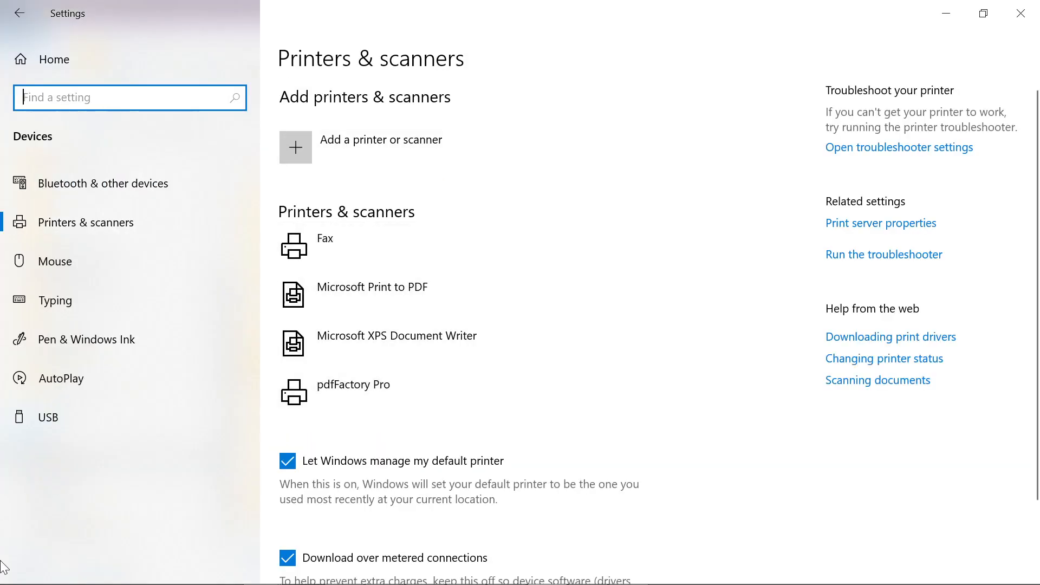
mouse_move(6, 583)
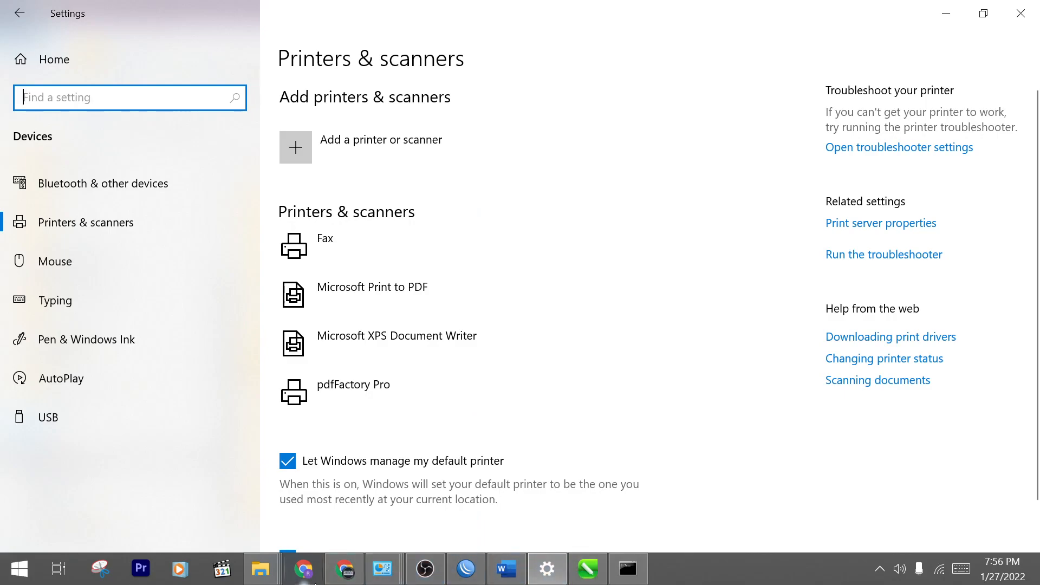
mouse_move(278, 583)
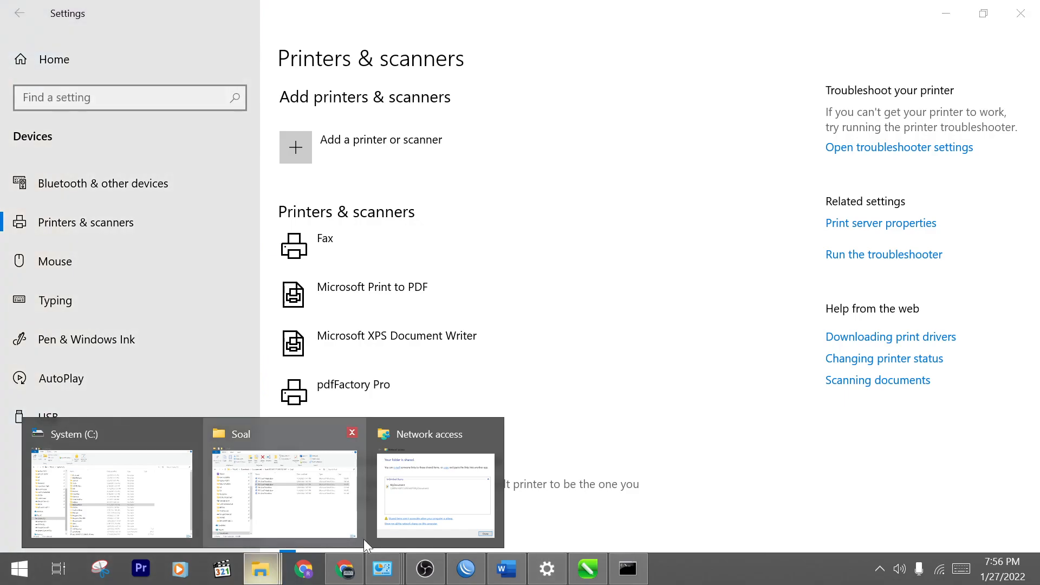
mouse_move(350, 544)
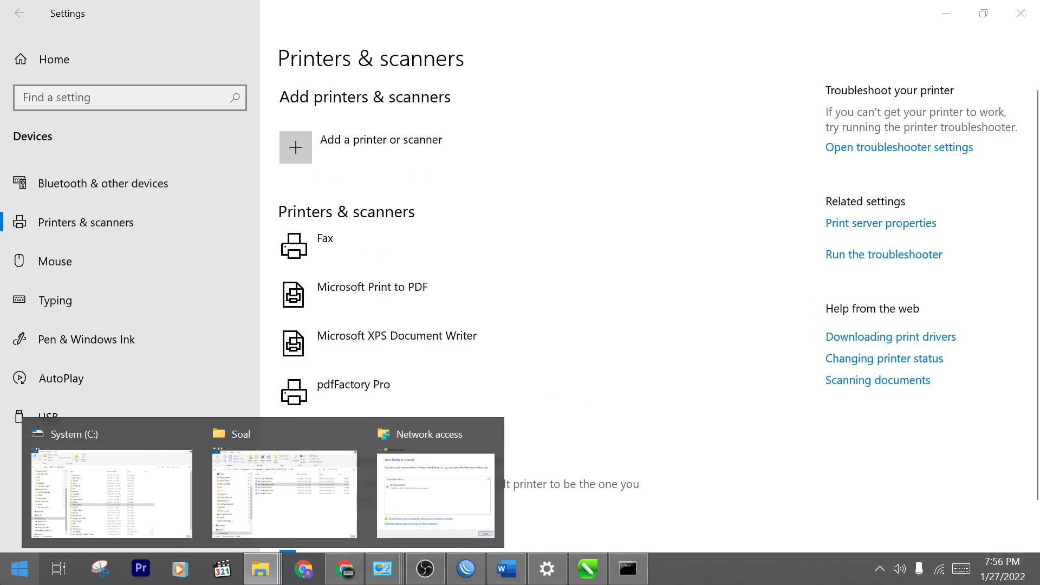
- Search Windows for "sharing" and open the advanced sharing settings
click(19, 567)
click(19, 568)
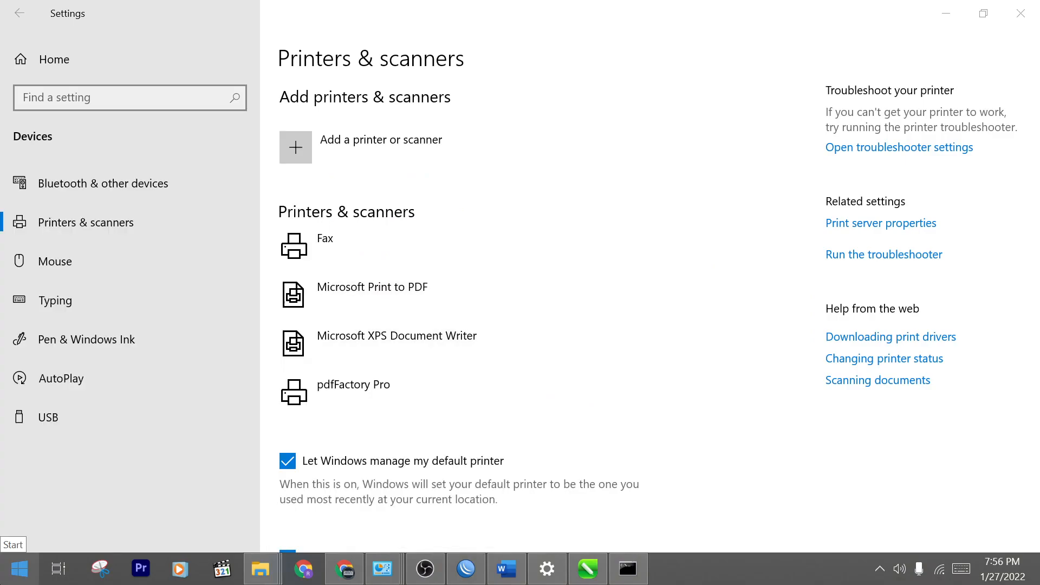
click(19, 567)
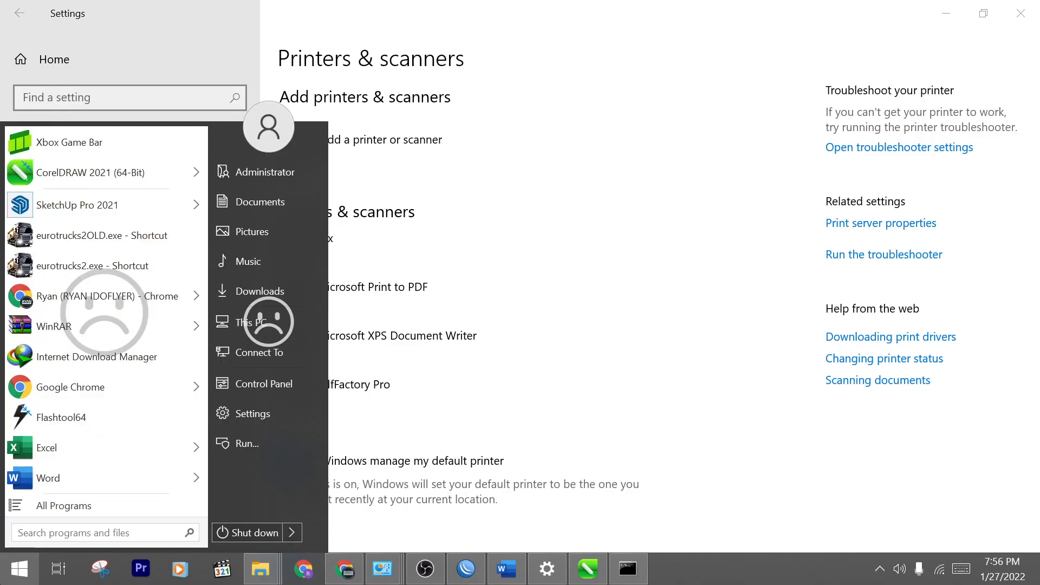
text(sharing)
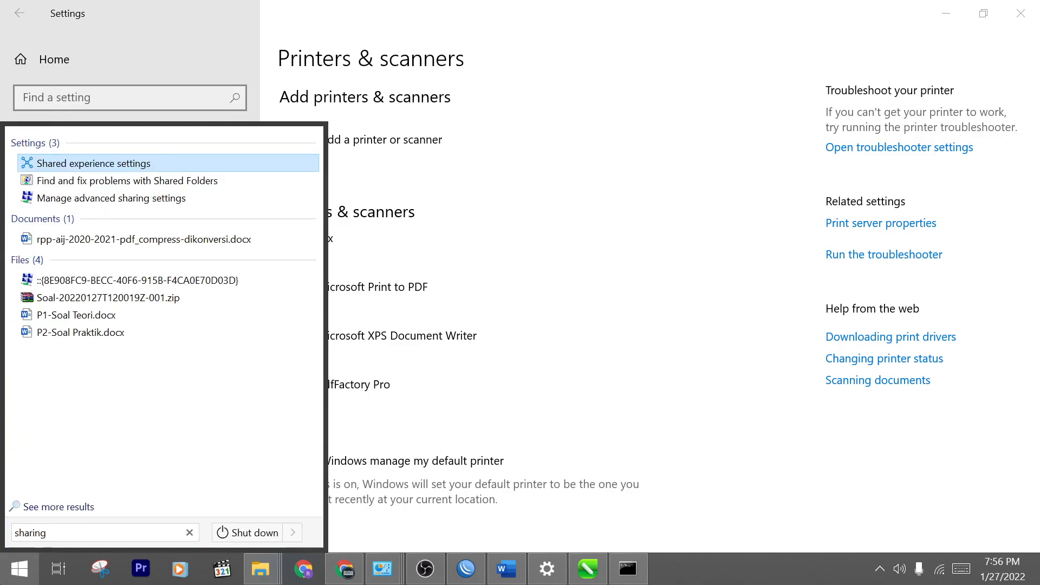
click(128, 198)
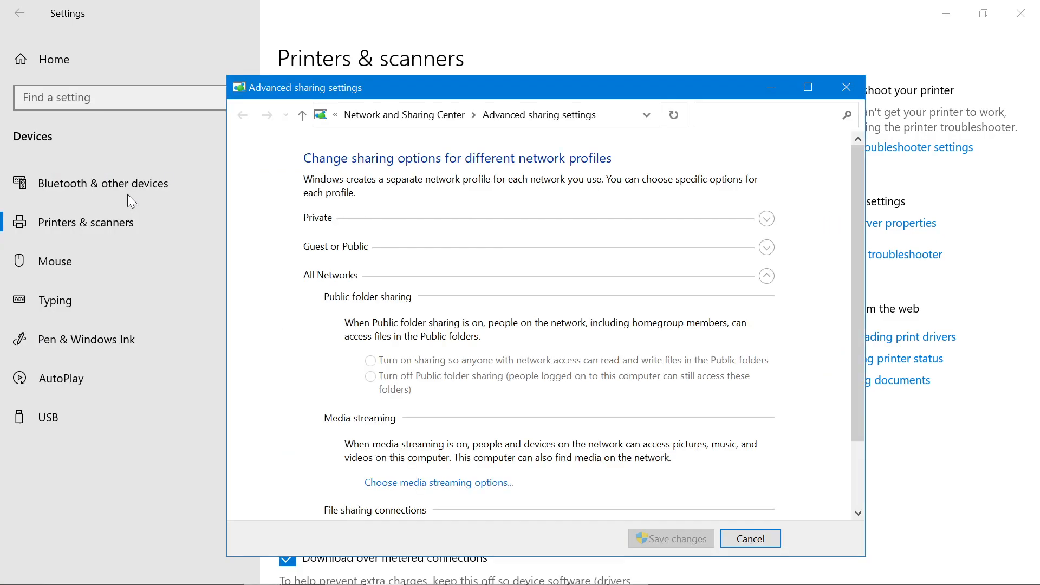
- For all networks, turn on Public folder sharing, turn off password protected sharing, and save the changes
click(449, 362)
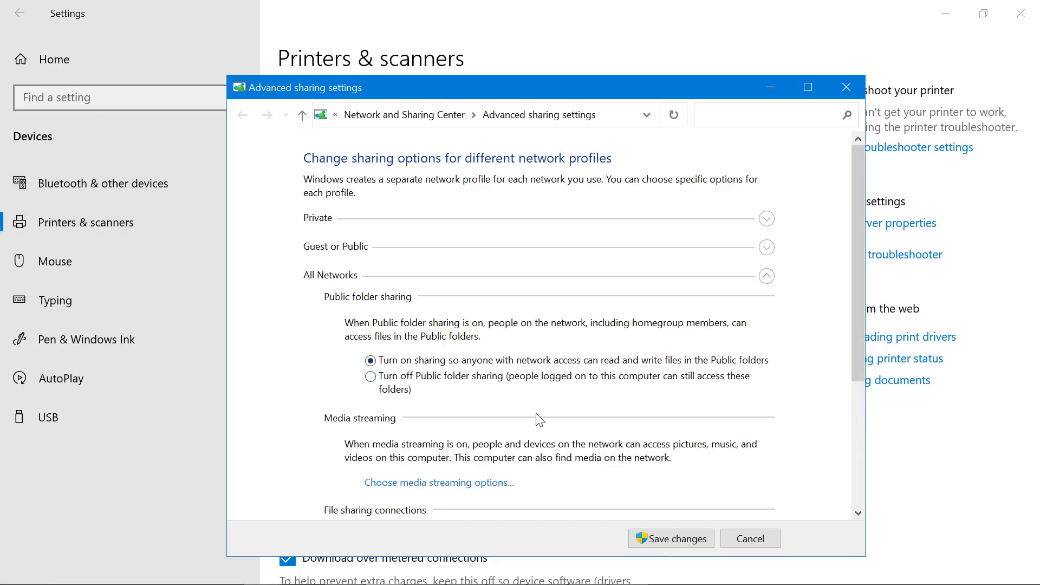
scroll(521, 372, down, 1)
scroll(521, 372, down, 3)
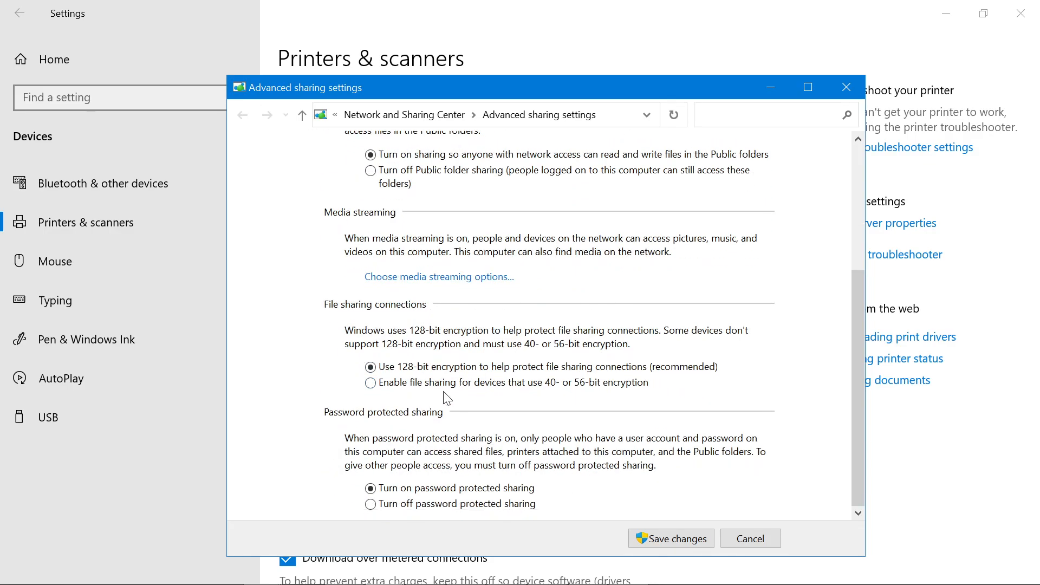
click(424, 503)
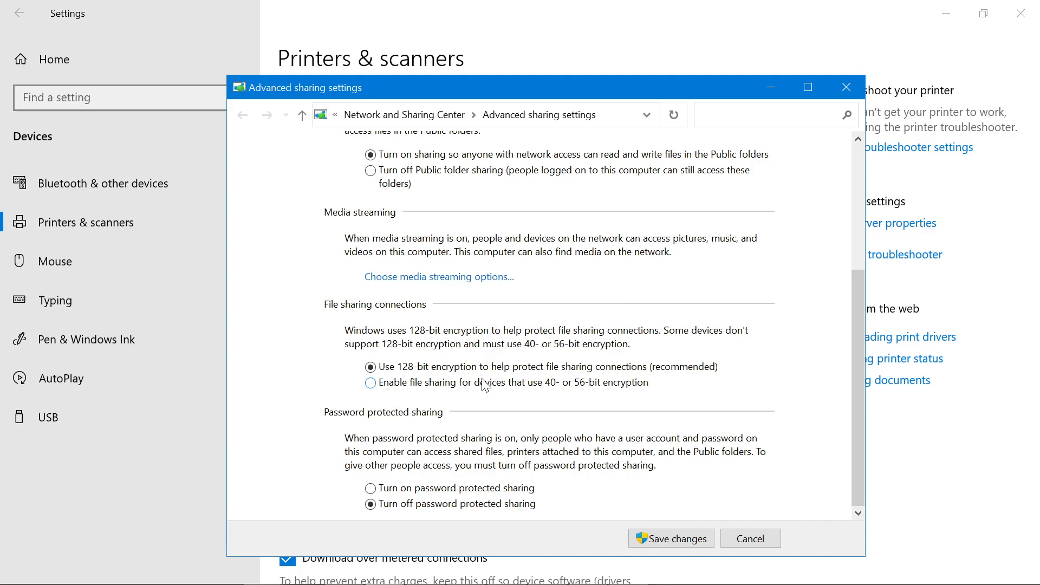
click(807, 96)
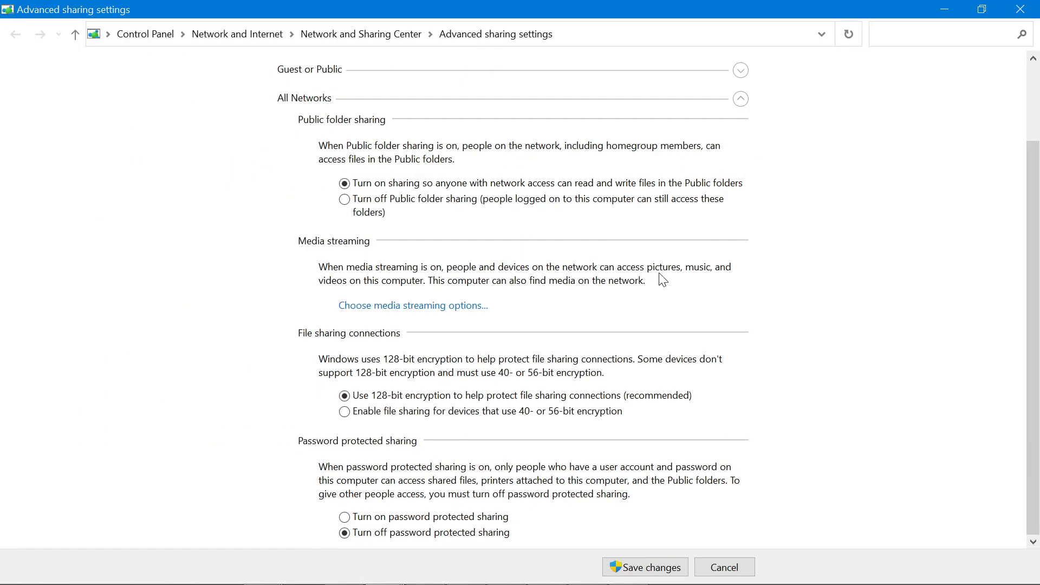
click(666, 573)
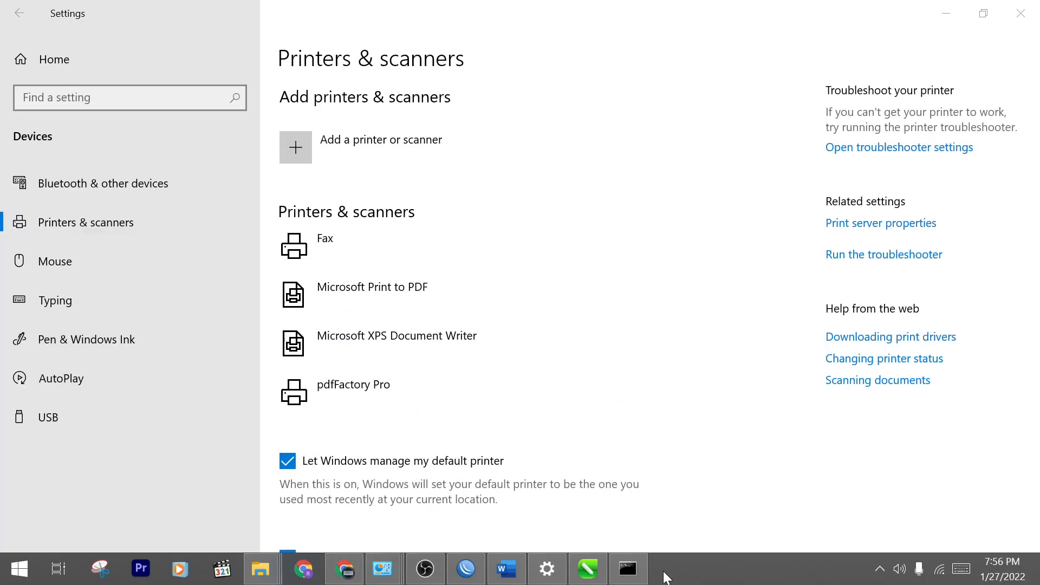
- Switch to the File Explorer window on System (C:) and open the computer WIN-H87C5JAD4KP under Network to view its shares
click(547, 569)
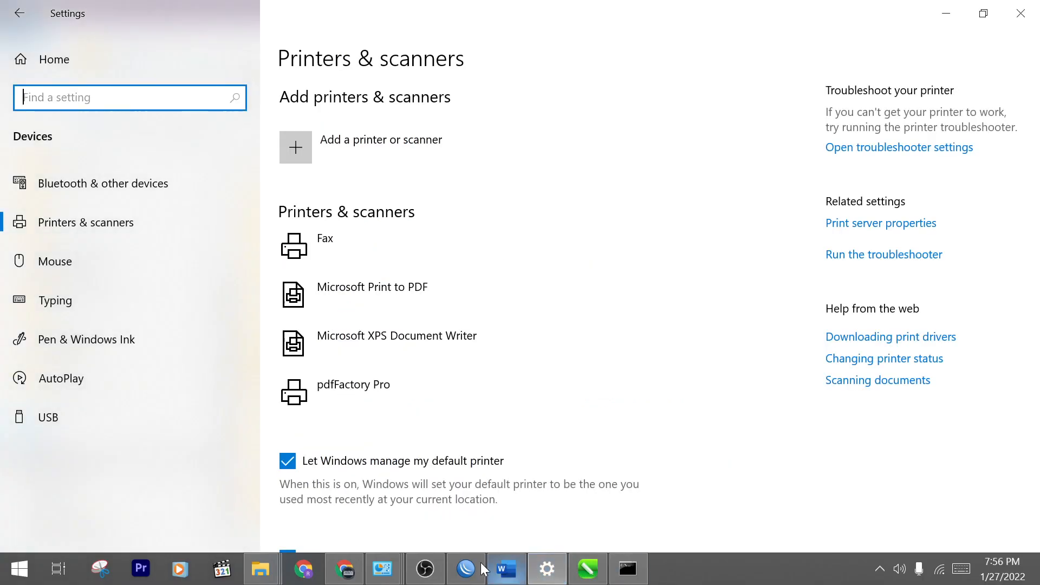
click(261, 568)
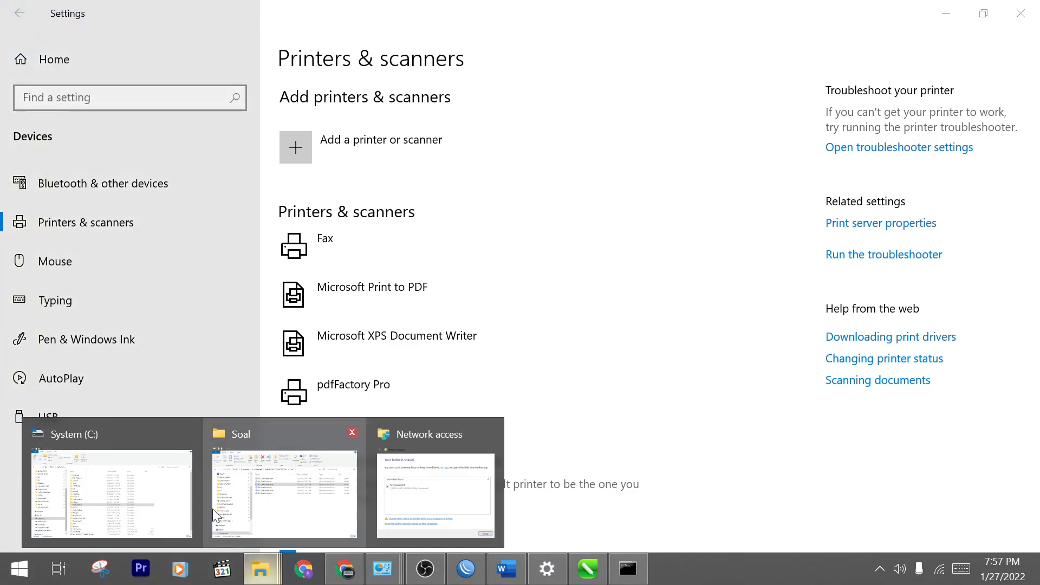
click(109, 476)
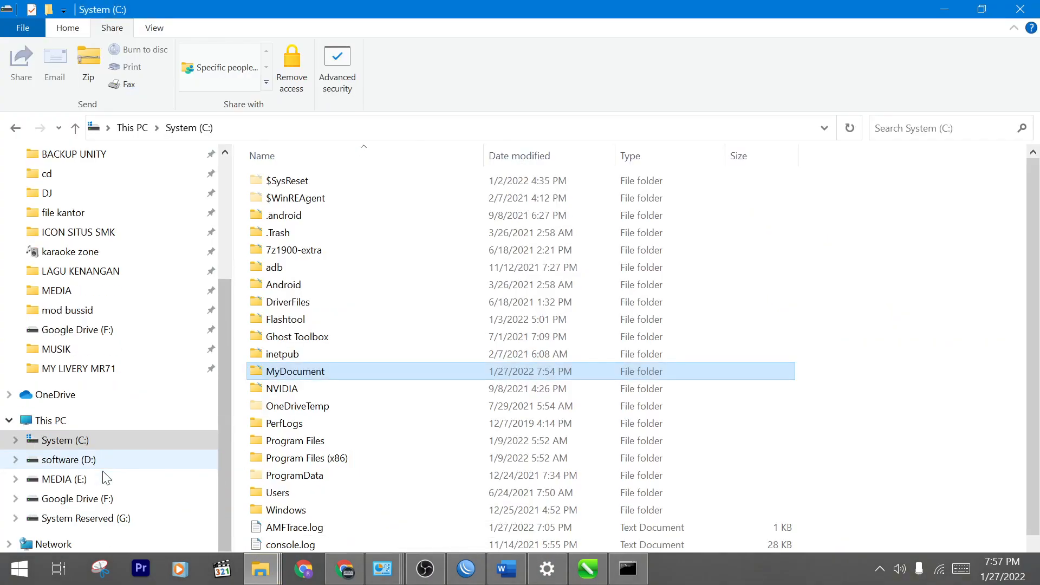
click(116, 545)
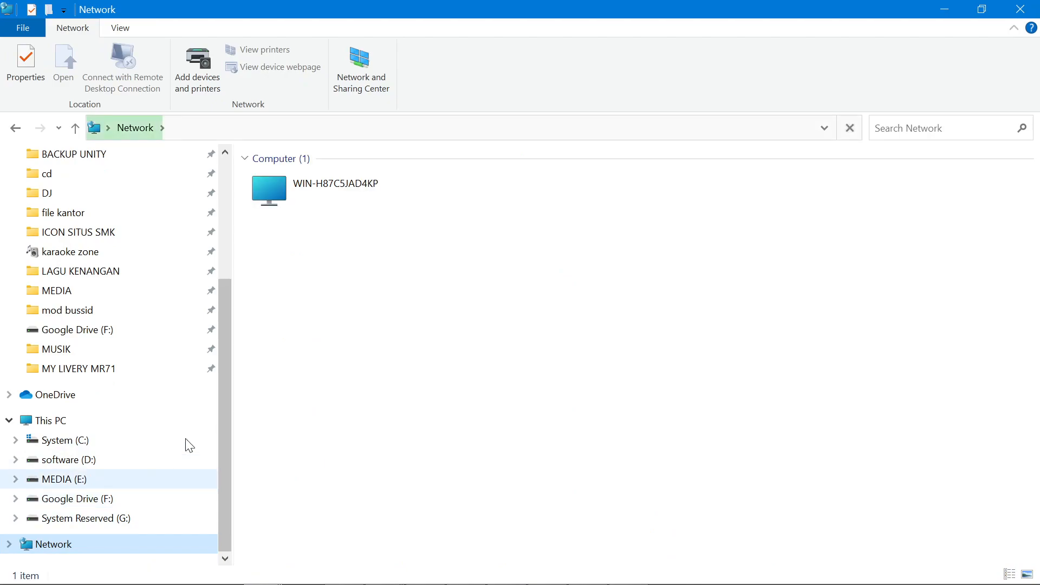
click(349, 199)
double_click(352, 204)
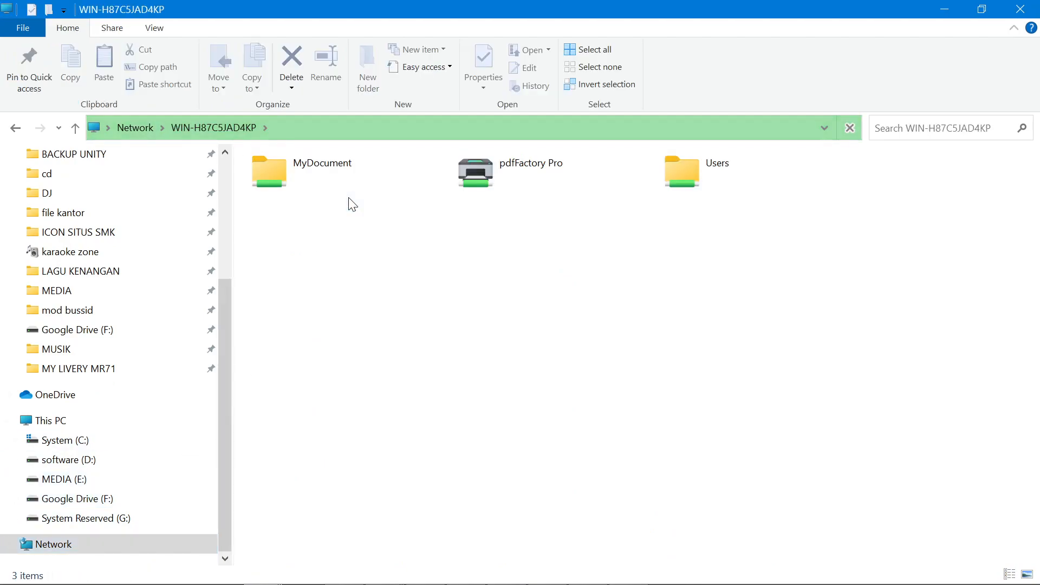
- Open the shared MyDocument folder to check its contents, and go back to the computer's list of shares
click(392, 189)
double_click(393, 190)
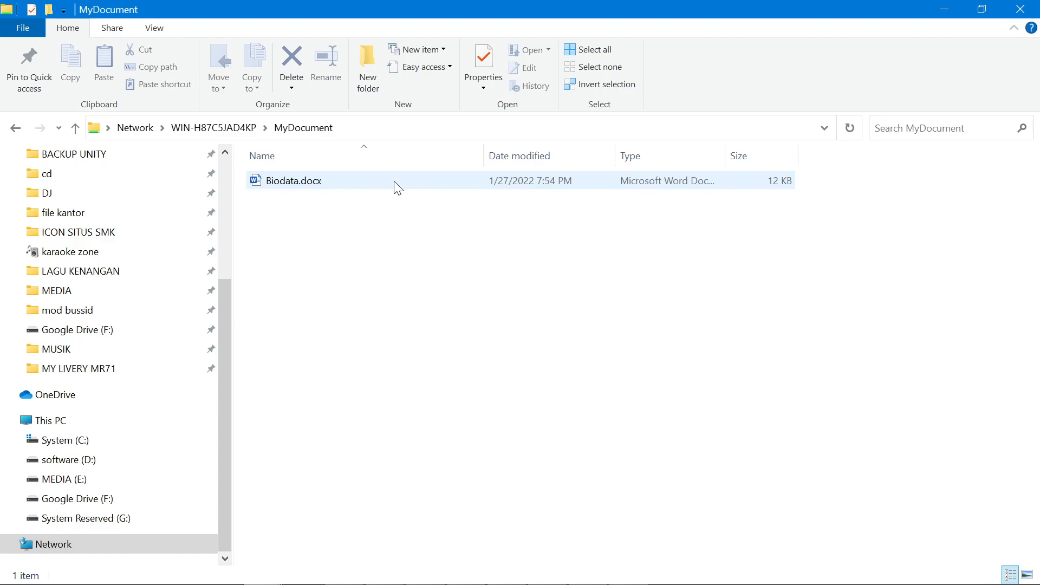
click(219, 130)
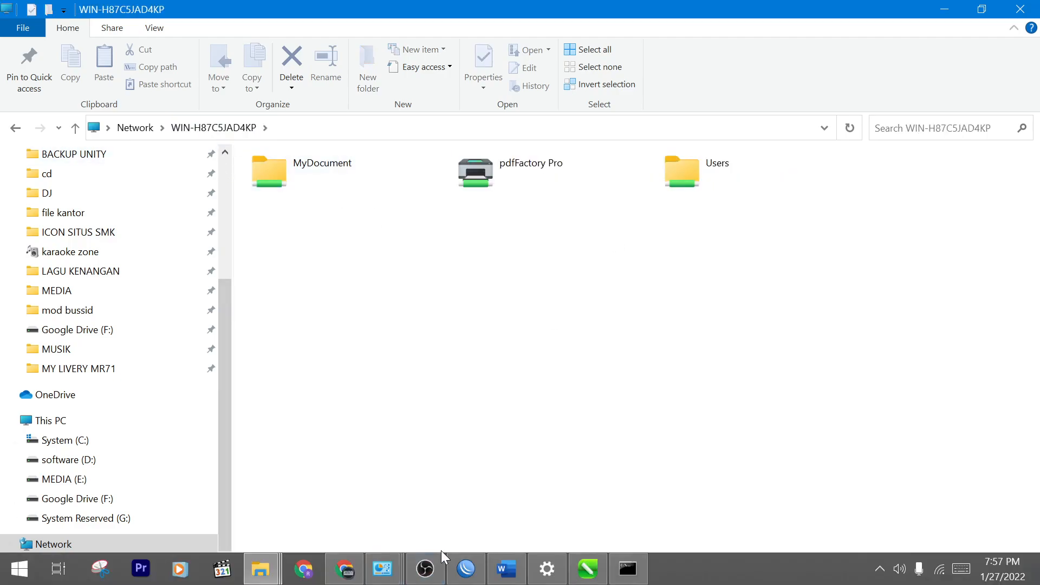
- Switch to the P2-Soal Praktik document in Word and review it from the start through the general instructions and equipment list
mouse_move(494, 578)
click(466, 568)
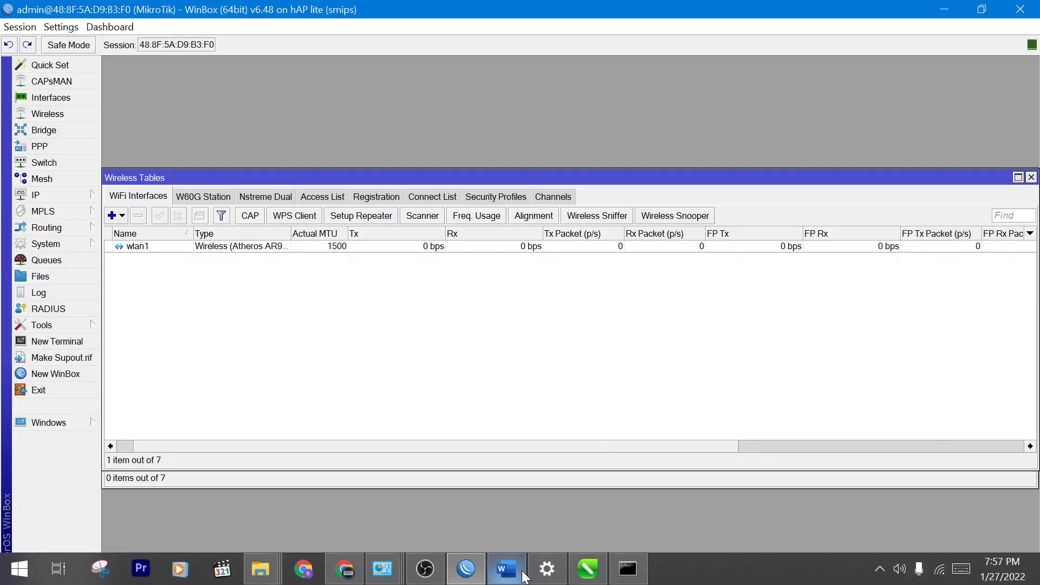
click(504, 572)
drag(1030, 385, 1032, 195)
click(574, 382)
scroll(574, 380, down, 6)
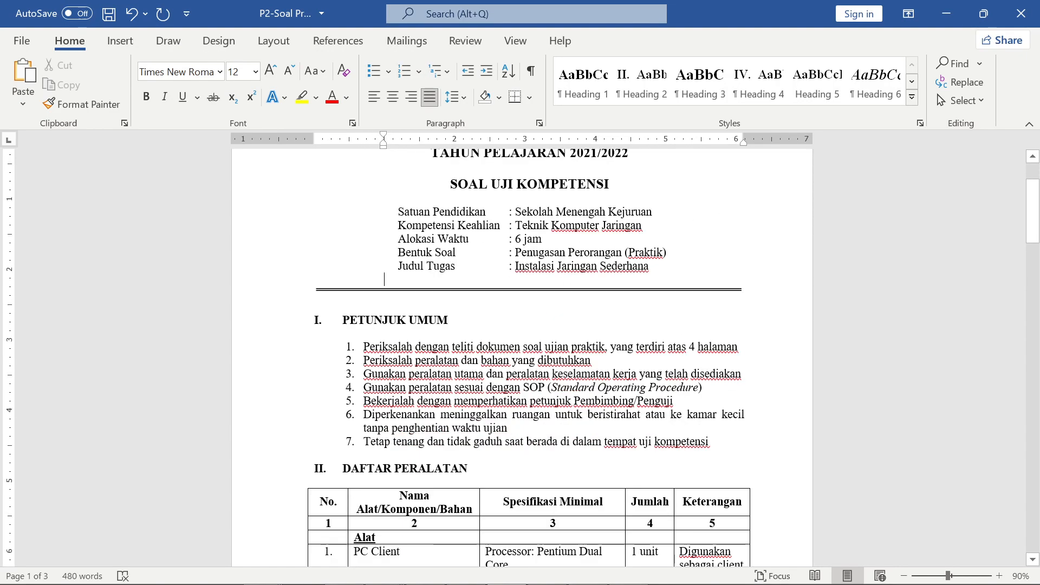
click(574, 378)
scroll(574, 379, down, 4)
click(574, 380)
scroll(574, 380, down, 1)
scroll(603, 374, down, 8)
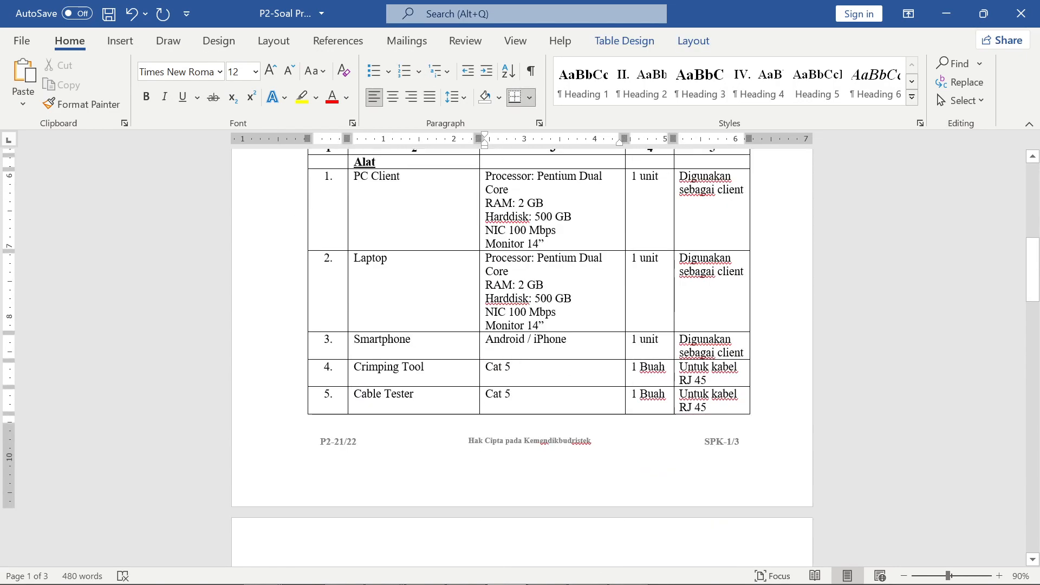
- Examine section III of the exam document, covering the IP, WLAN and file sharing requirements
click(603, 373)
scroll(603, 374, down, 6)
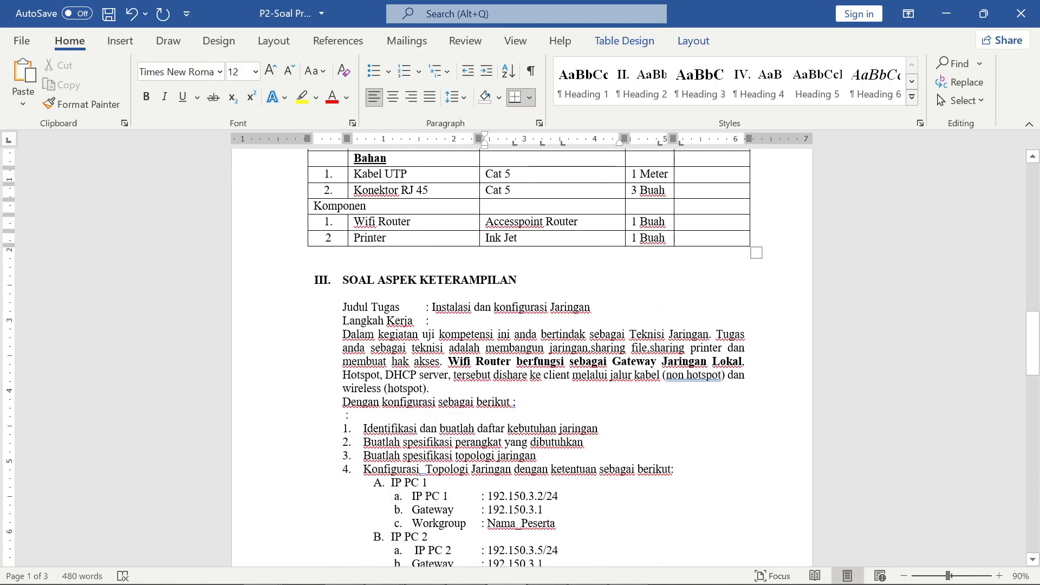
click(602, 374)
scroll(603, 374, down, 3)
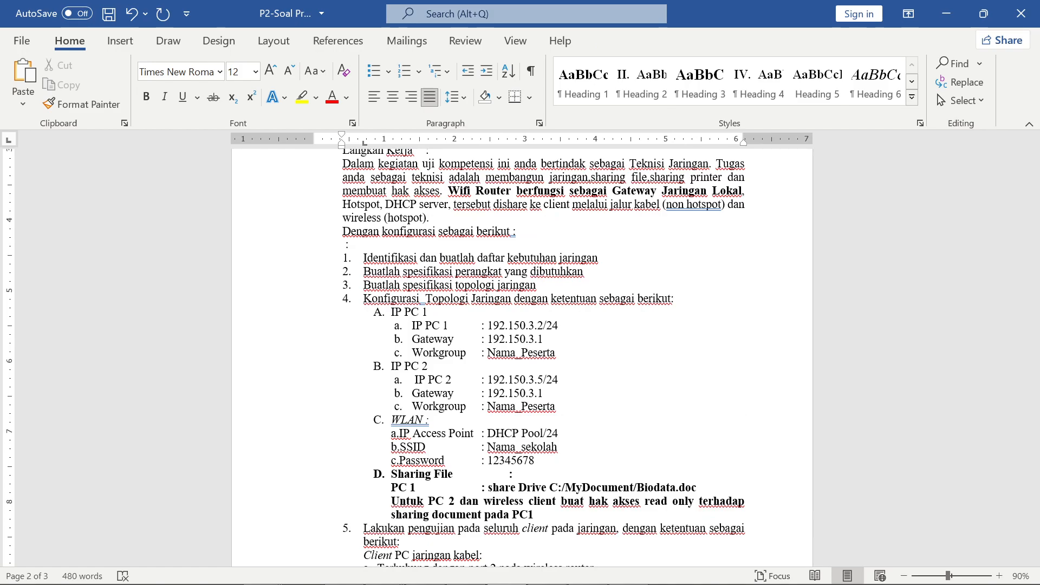
click(558, 325)
scroll(623, 299, down, 7)
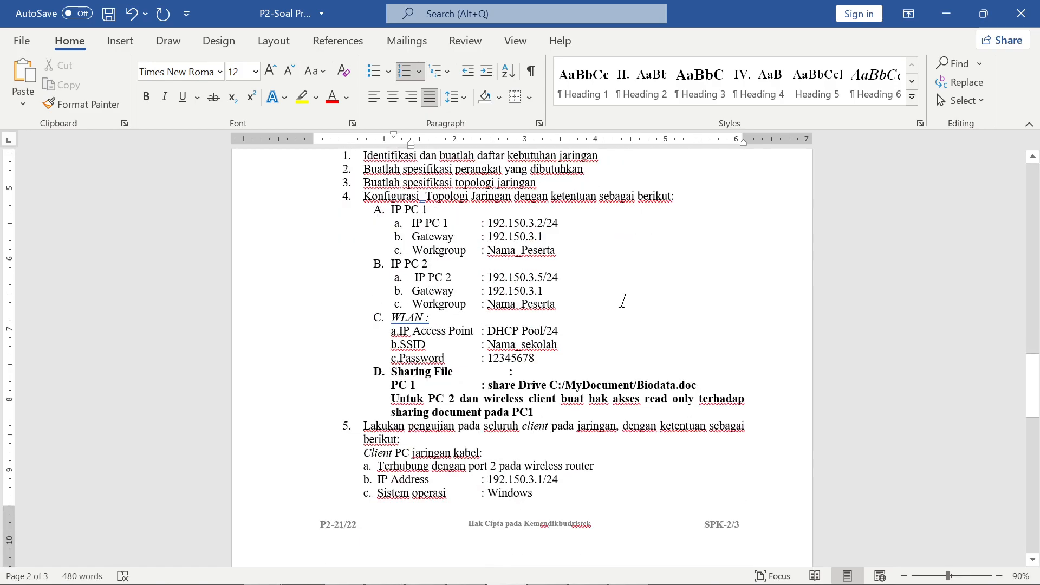
click(635, 300)
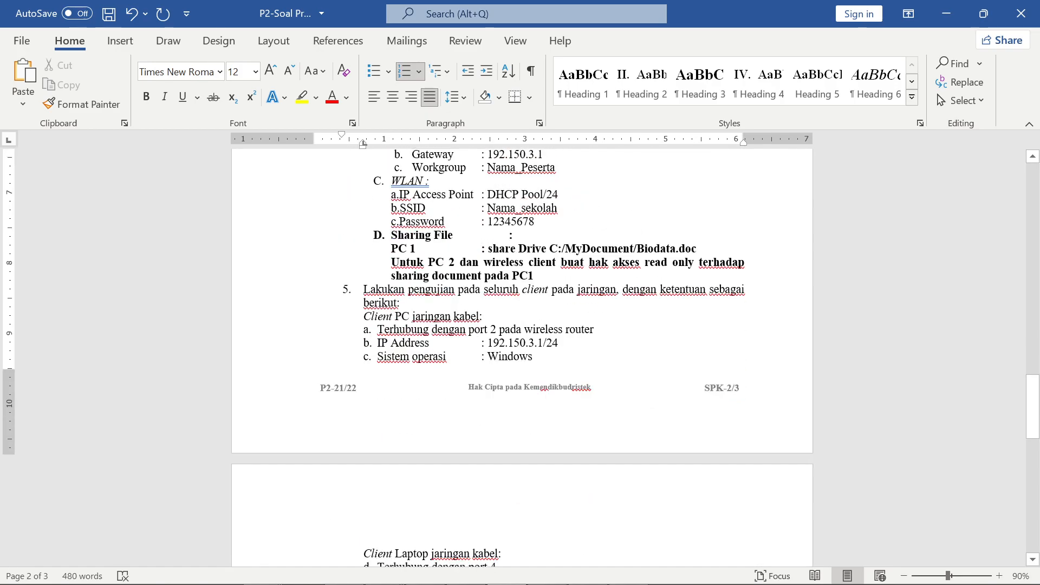
- Examine the client testing requirements and the network topology diagram in section IV of the exam document
click(554, 314)
scroll(554, 309, down, 4)
scroll(555, 309, down, 4)
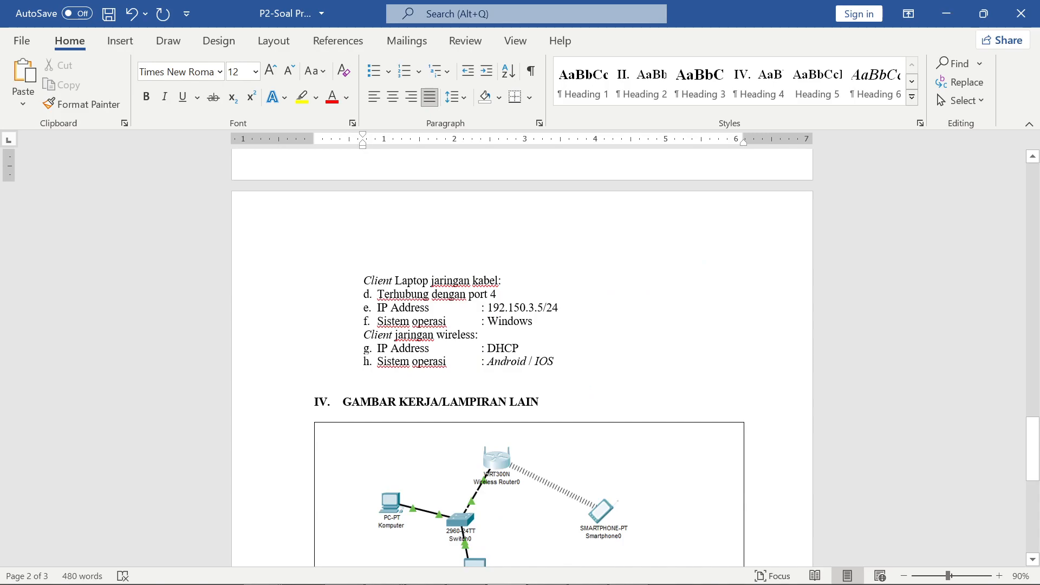
scroll(554, 344, down, 2)
scroll(557, 332, down, 4)
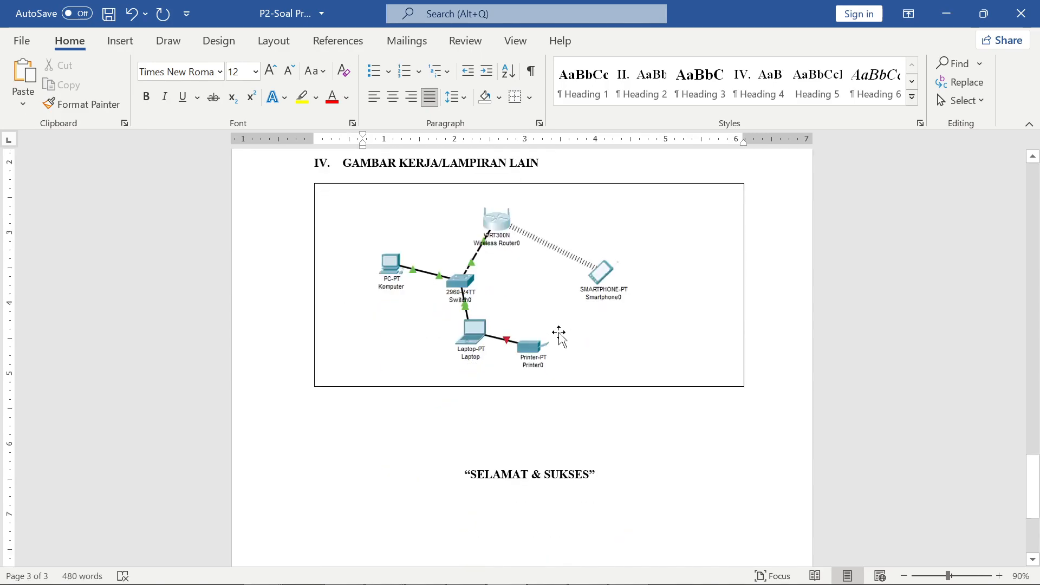
scroll(563, 433, up, 4)
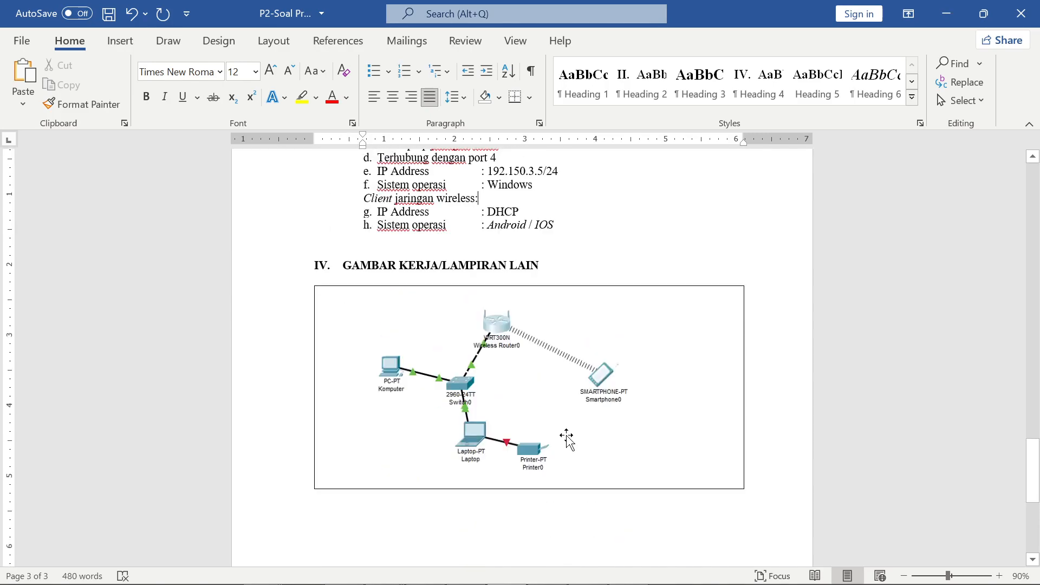